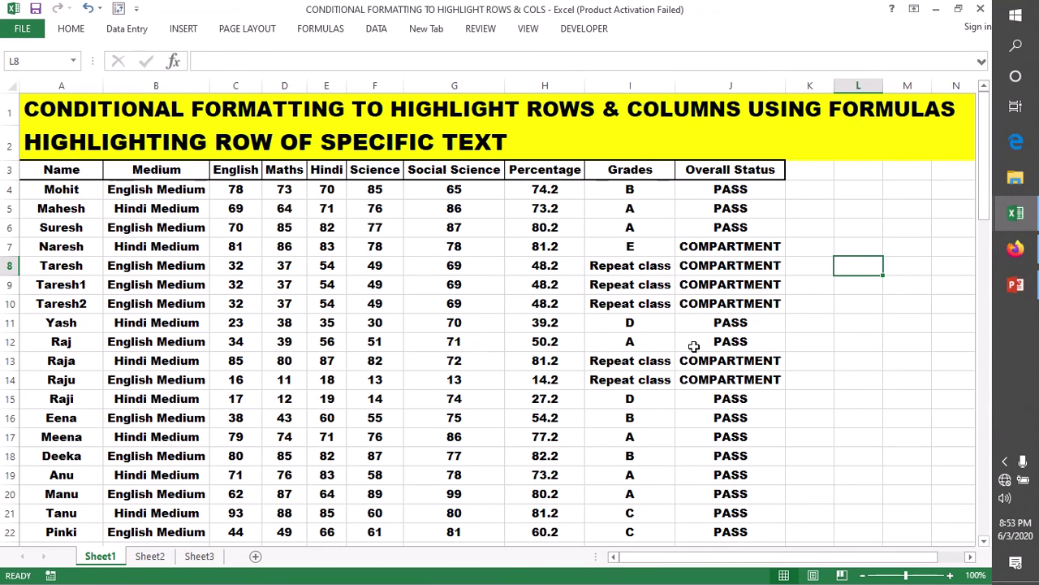
Inspect the marks table's title, subtitle row and Repeat class grade cells.
click(802, 183)
click(802, 172)
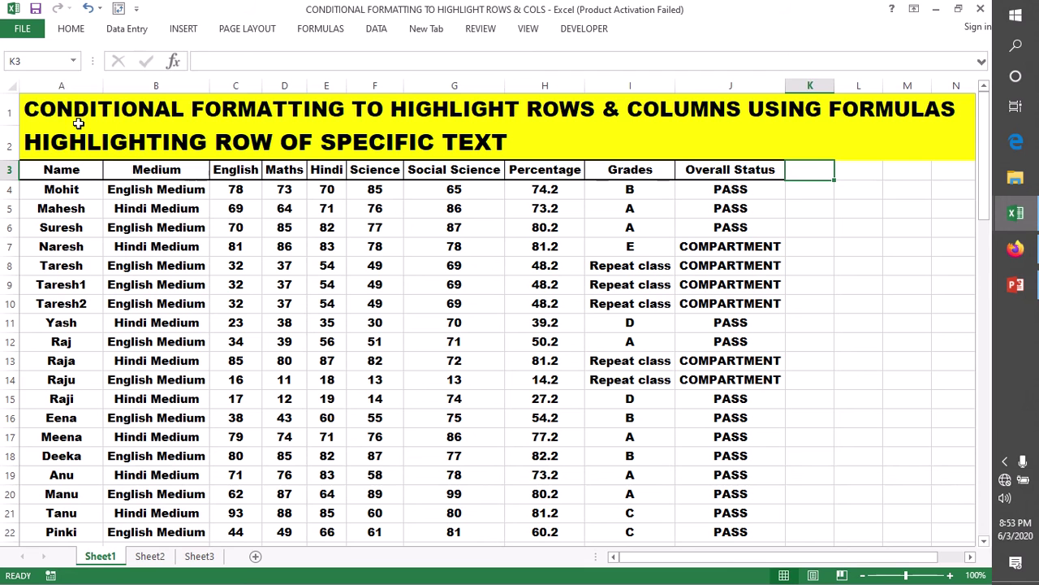
click(31, 101)
click(254, 107)
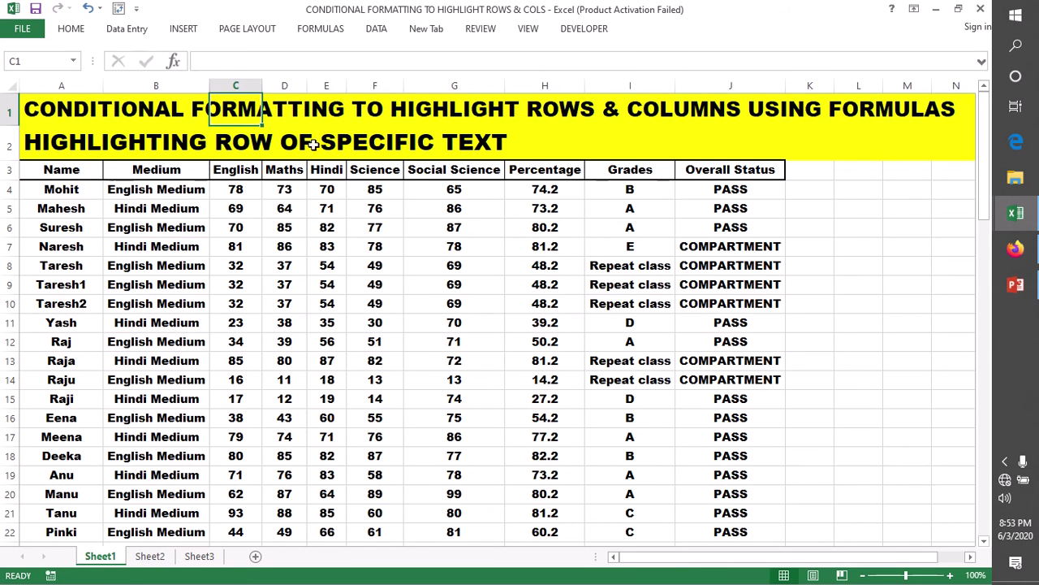
click(8, 145)
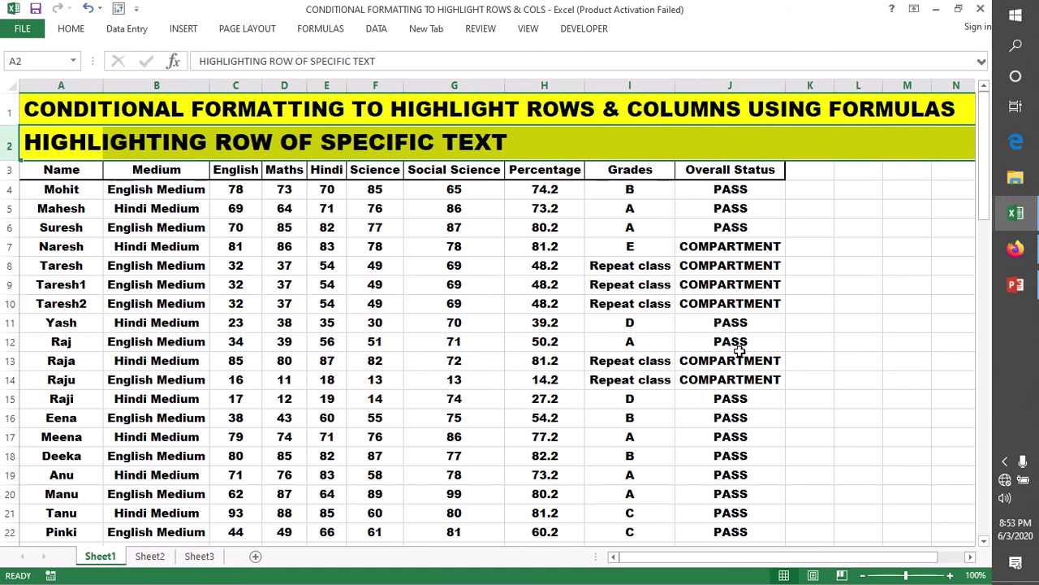
click(631, 266)
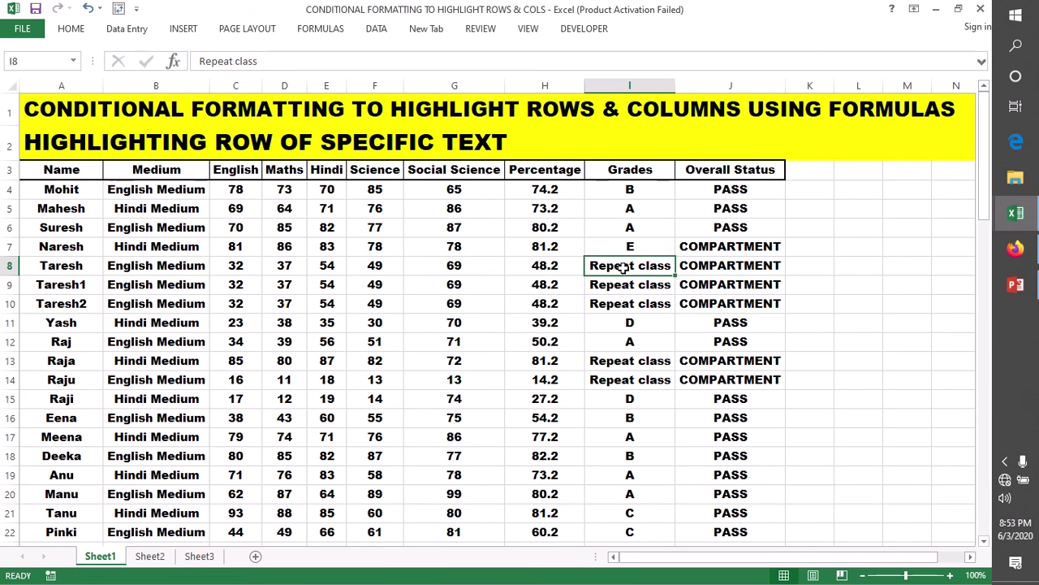
scroll(641, 317, down, 5)
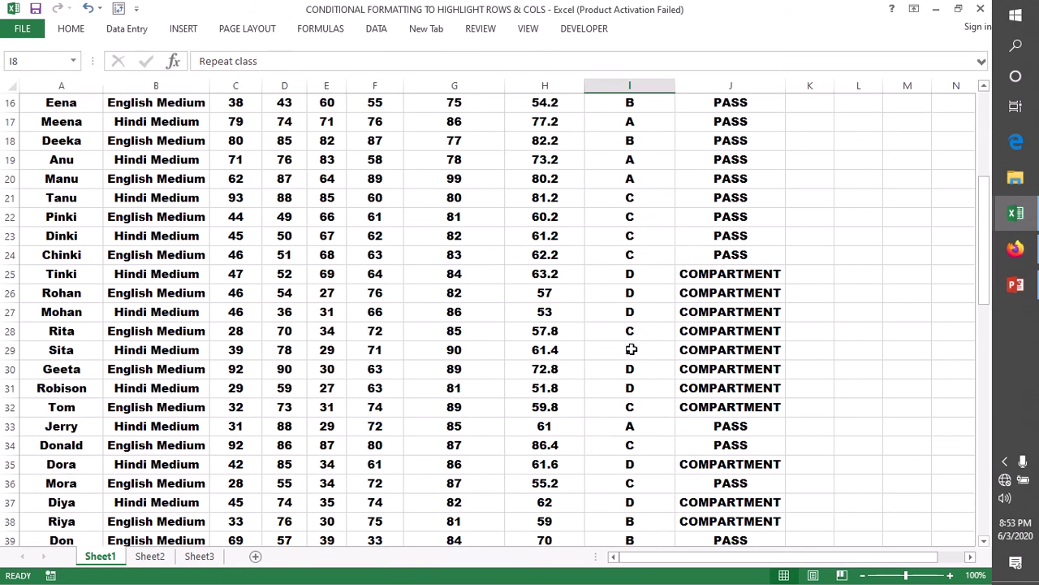
scroll(631, 349, up, 5)
click(623, 214)
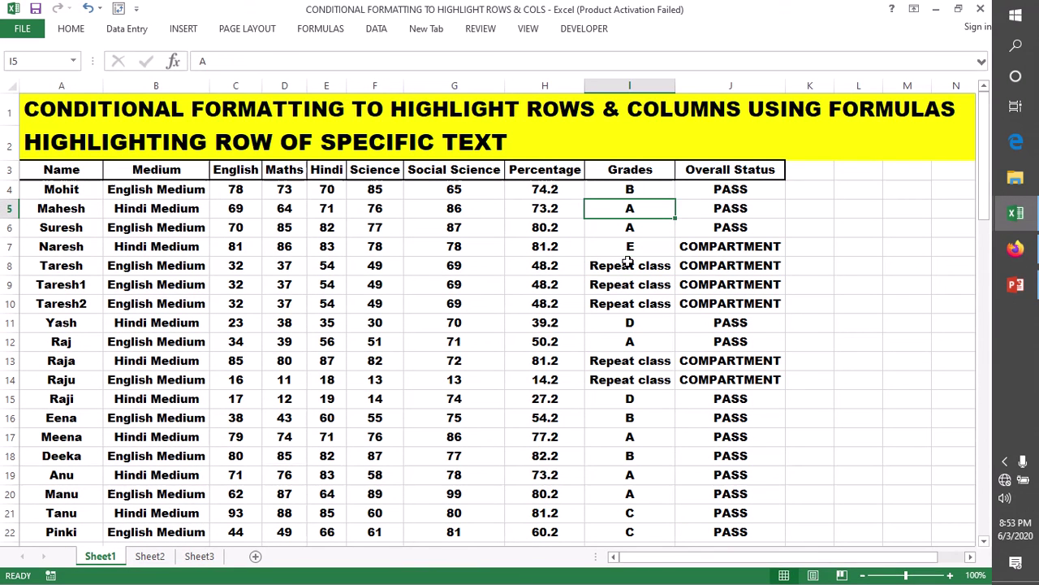
click(626, 441)
click(853, 439)
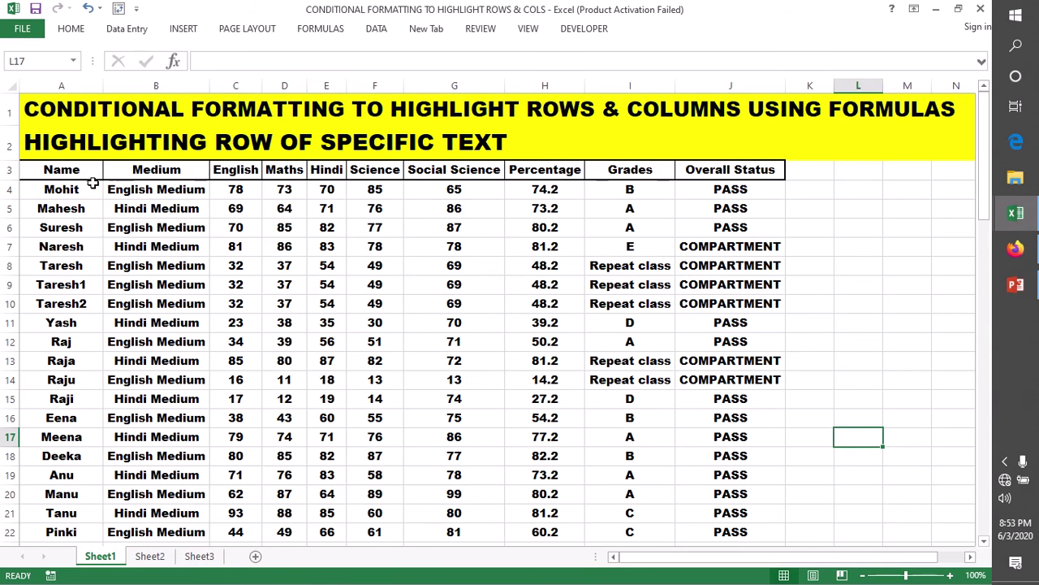
Select columns A to J and start a new conditional formatting rule.
drag(32, 85, 782, 130)
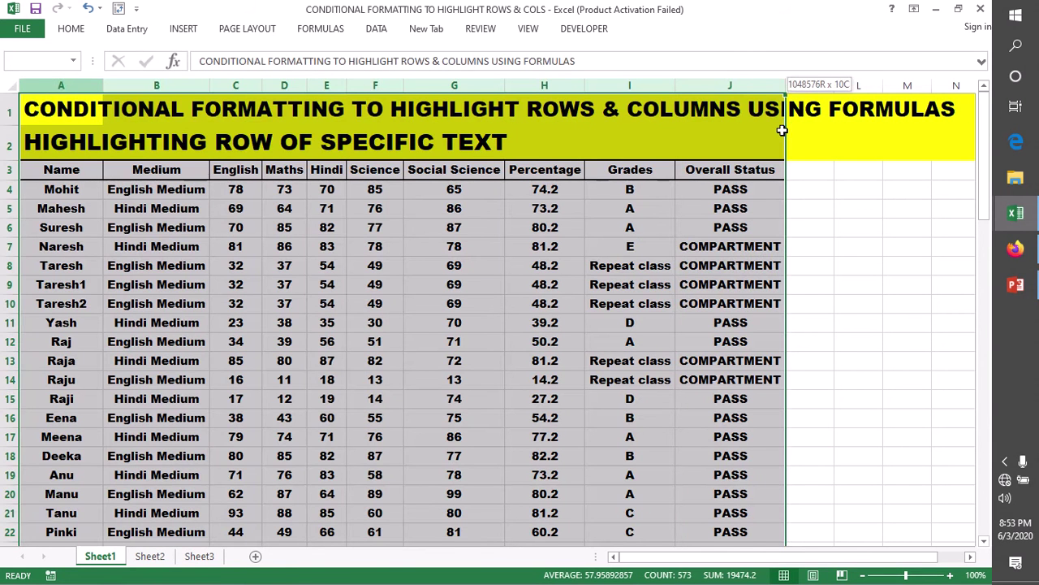
click(71, 29)
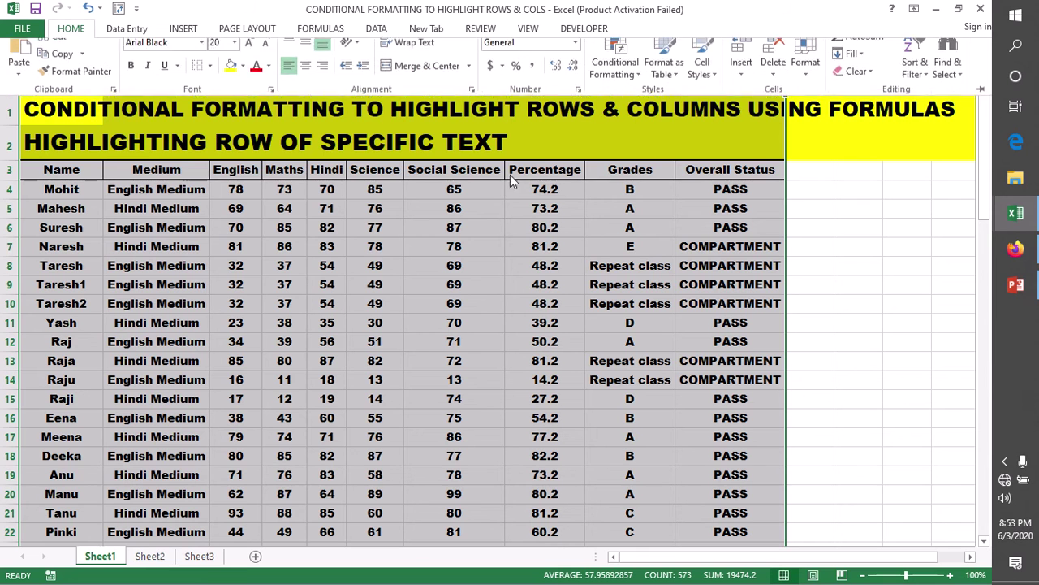
click(615, 75)
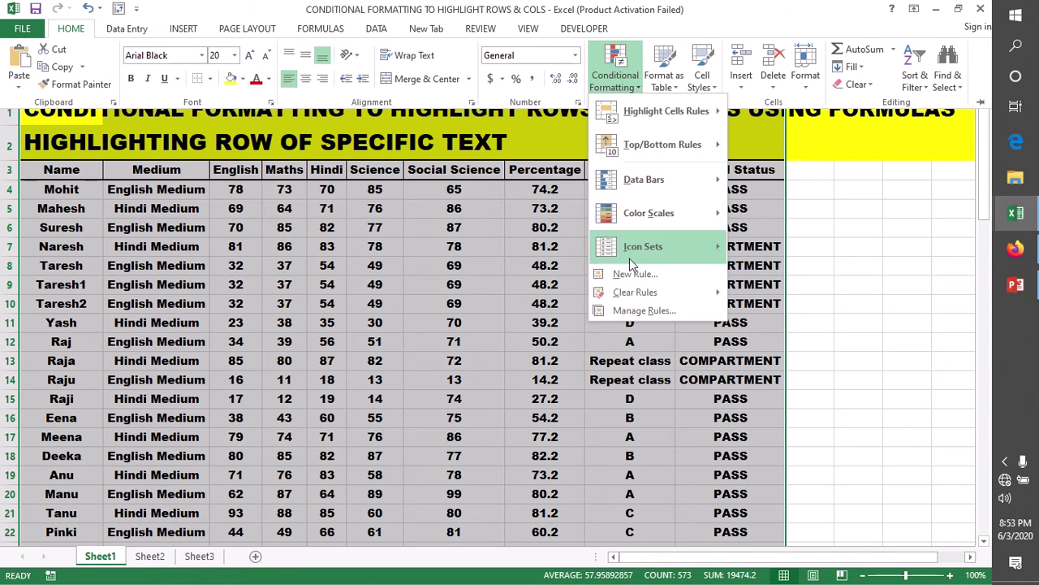
click(633, 275)
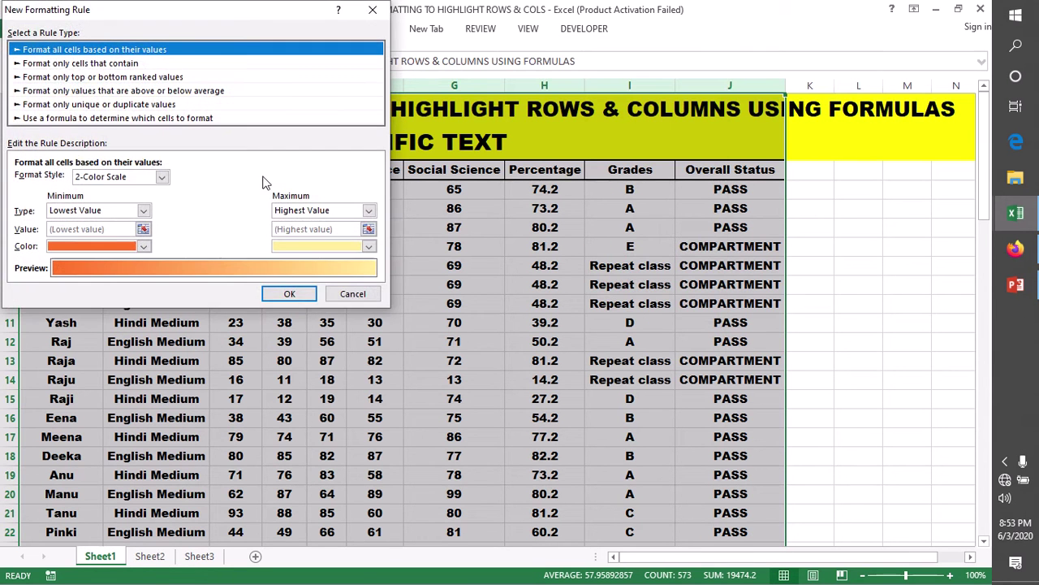
Make it a formula rule reading =search("Repeat class",$I1).
click(61, 120)
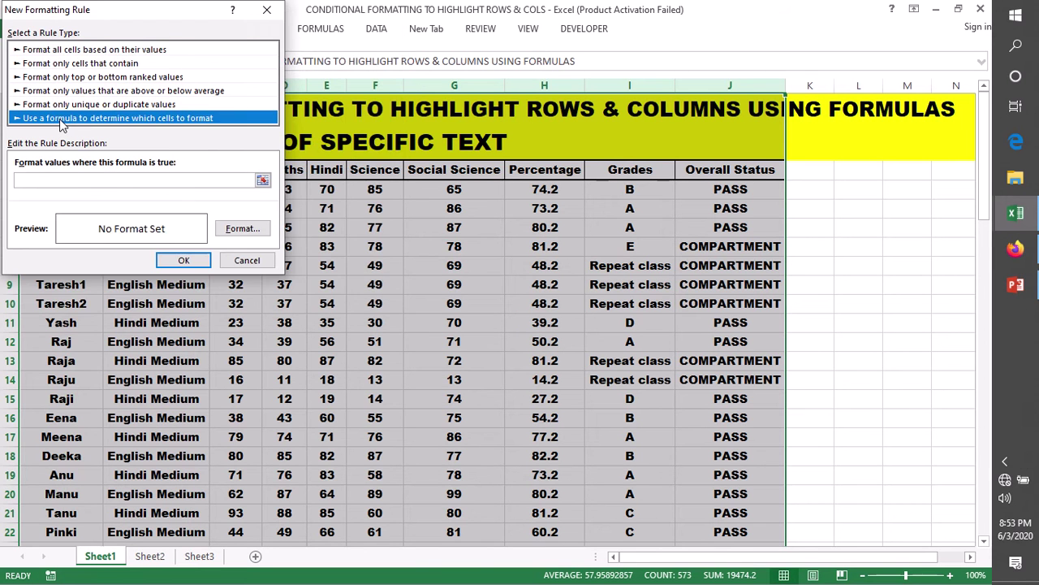
click(36, 182)
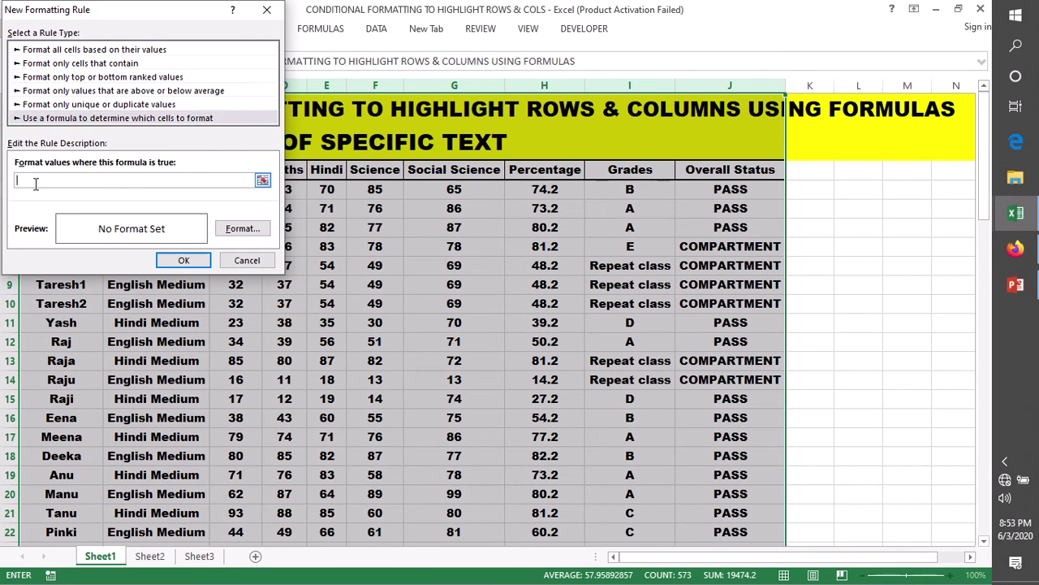
text(=)
text(sear)
text(ch)
text(()
text(")
text(Repea)
text(t )
text(class")
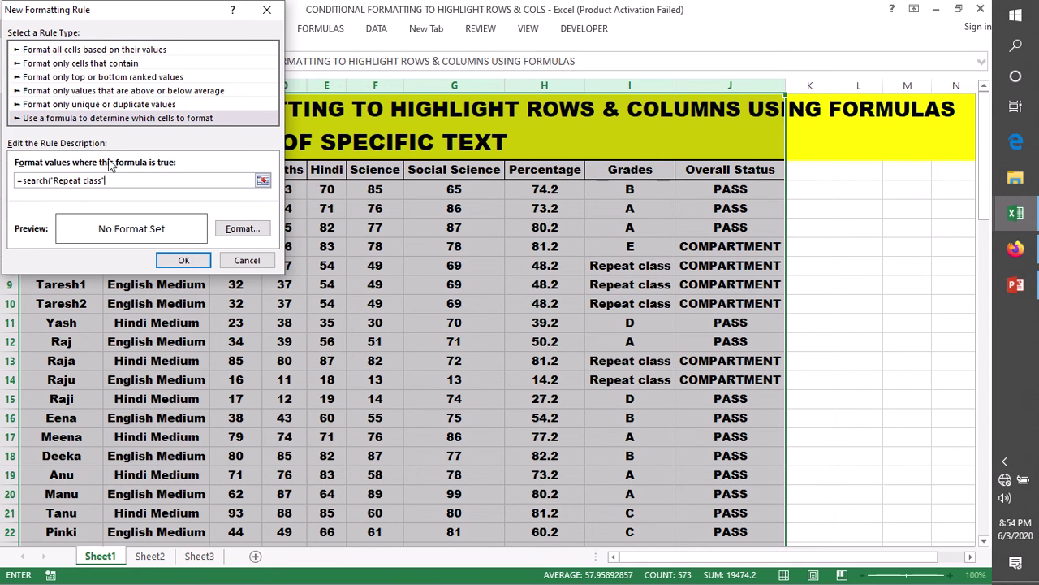
text(,)
text($)
text(I)
mouse_move(130, 9)
mouse_down()
mouse_move(844, 158)
mouse_move(871, 76)
mouse_up()
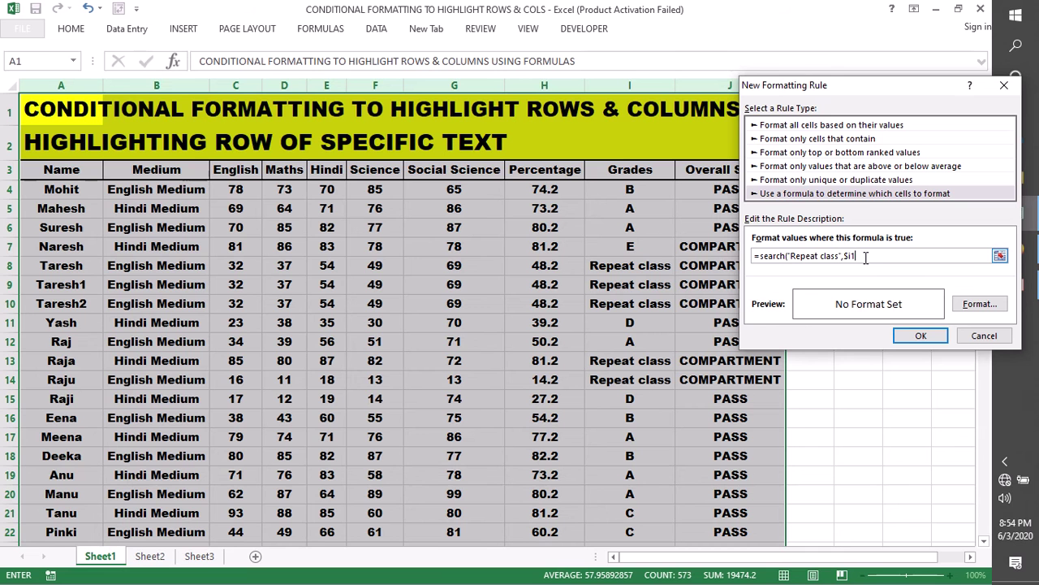
text())
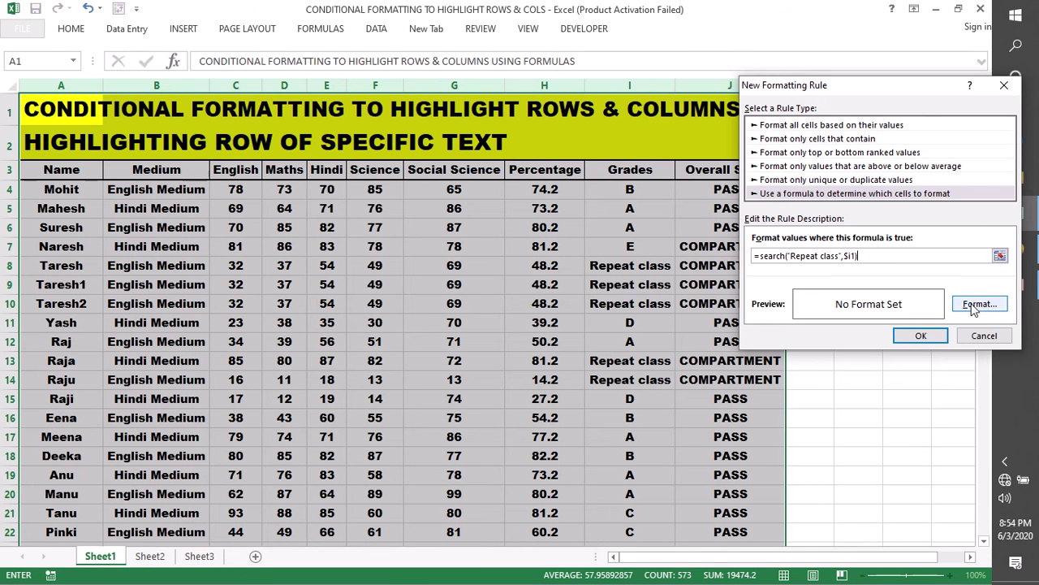
Give the rule a red fill with bold white font and apply it.
click(979, 305)
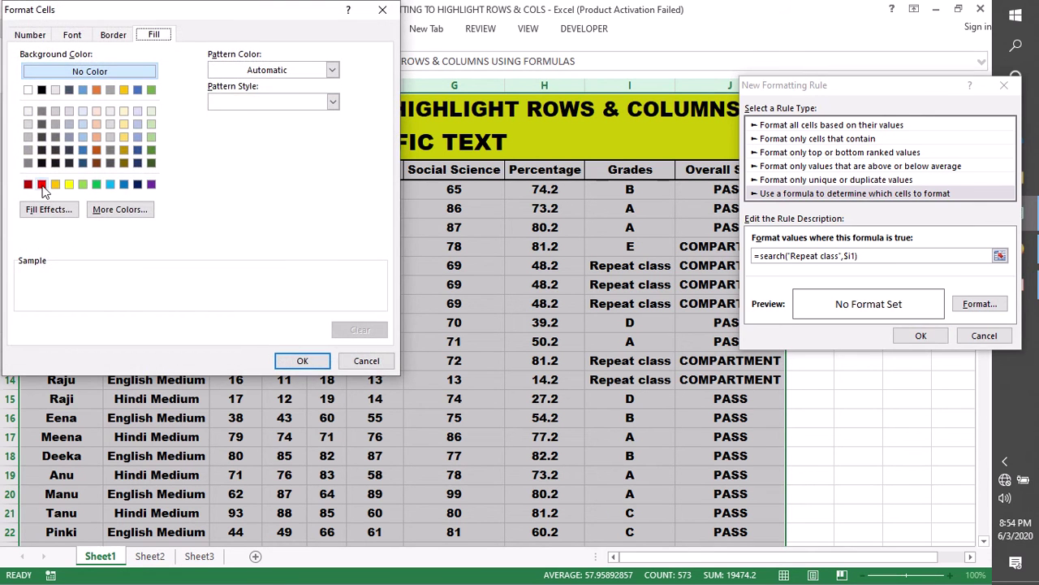
click(41, 185)
click(73, 36)
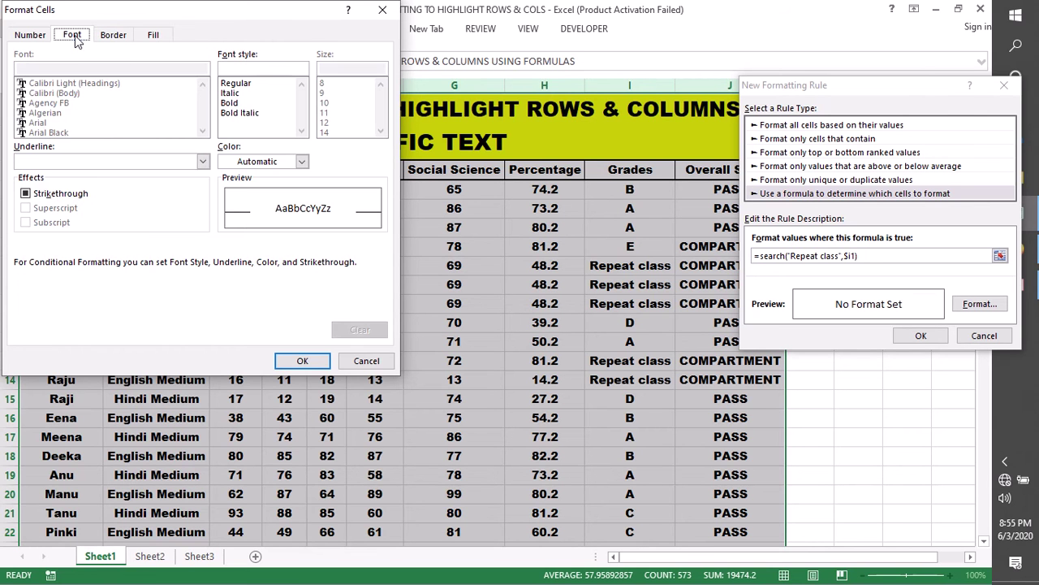
click(230, 104)
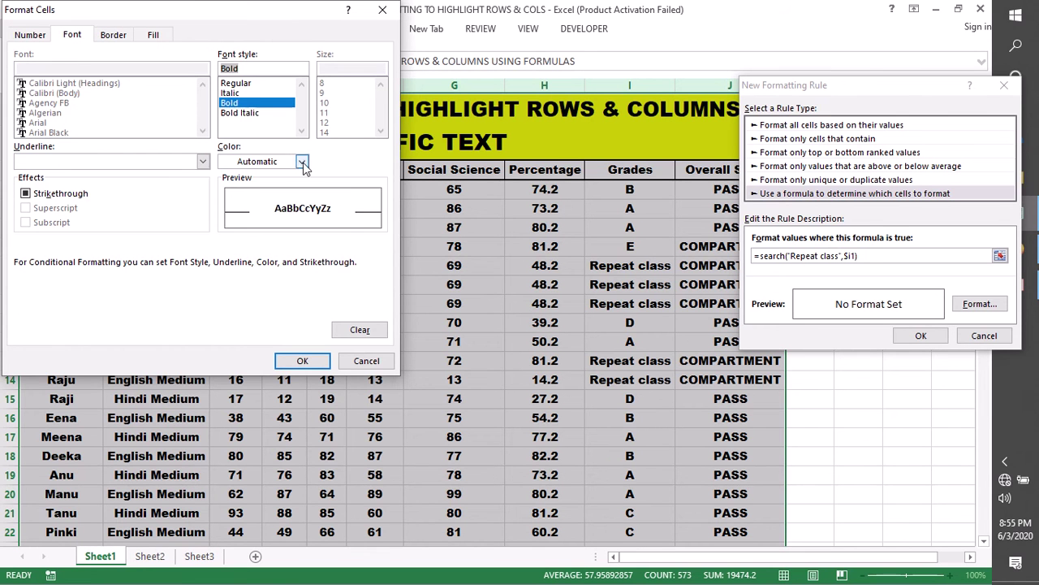
click(302, 161)
click(225, 213)
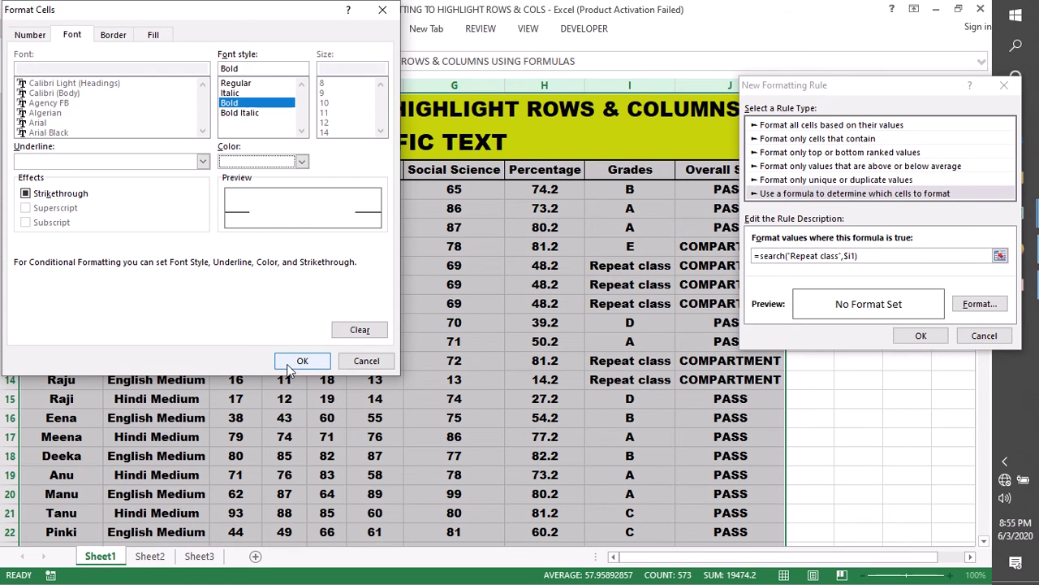
click(289, 363)
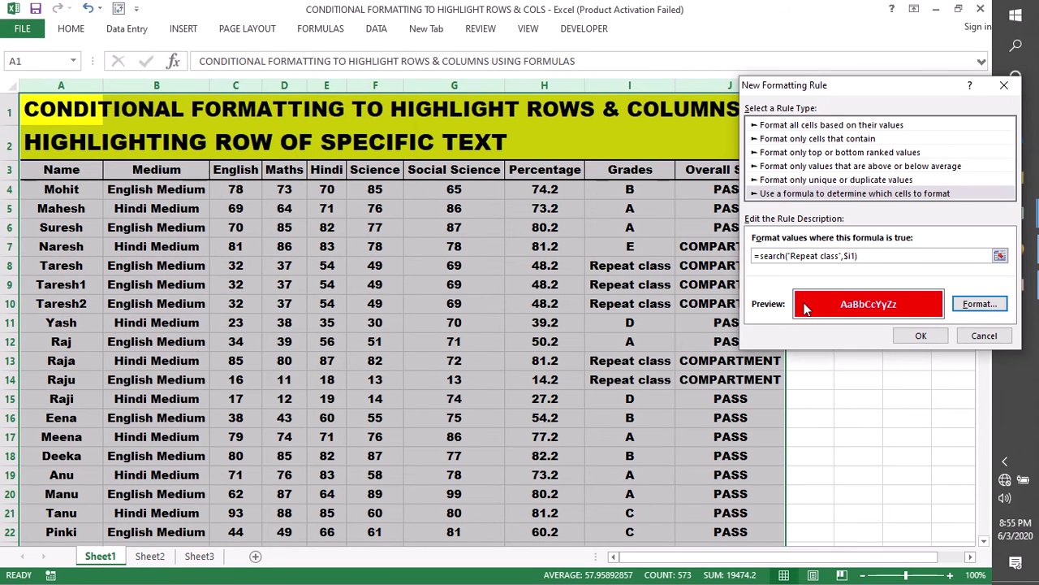
click(926, 336)
click(898, 322)
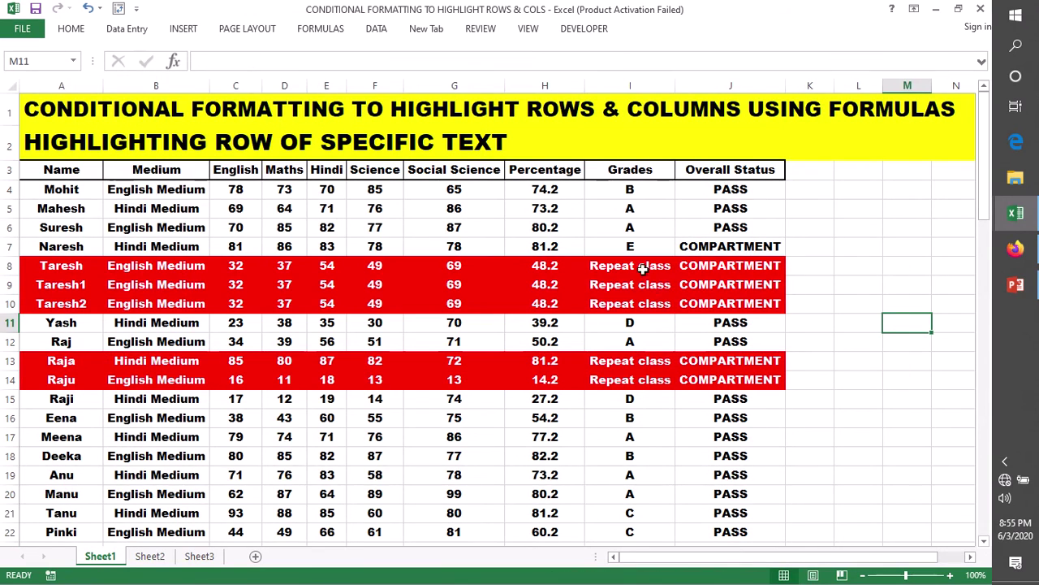
Scroll through the red Repeat class rows to check them, then switch to Sheet2.
drag(643, 268, 641, 304)
scroll(867, 303, down, 3)
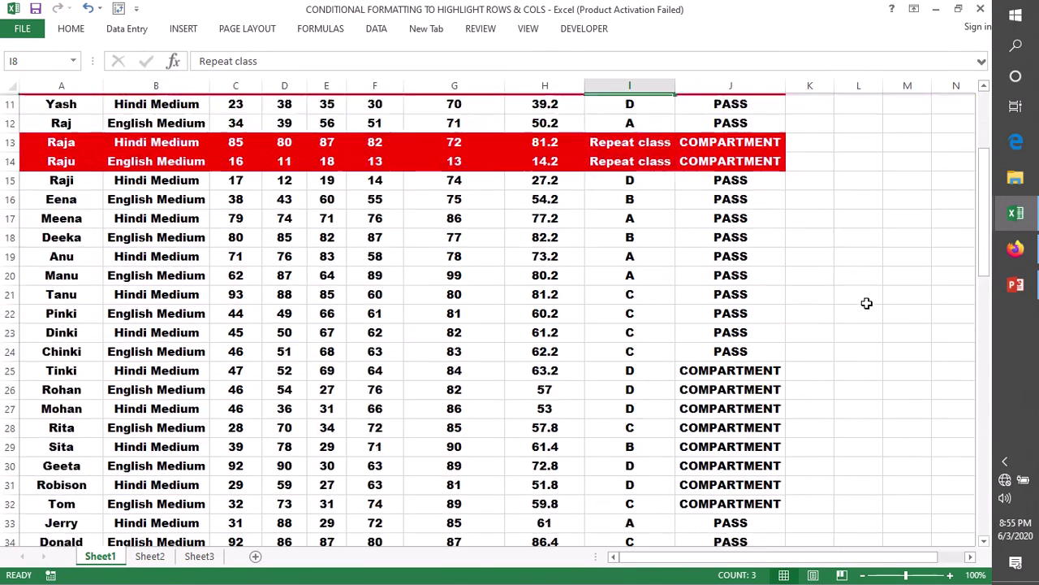
scroll(866, 303, down, 3)
scroll(865, 304, down, 2)
scroll(863, 304, down, 2)
scroll(862, 305, down, 2)
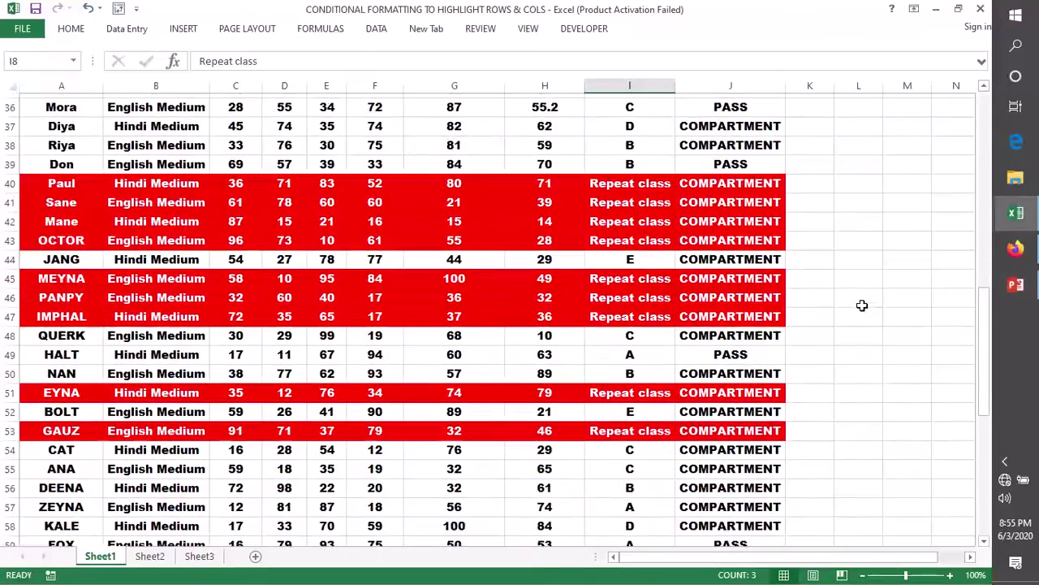
scroll(862, 305, down, 1)
scroll(861, 304, down, 1)
scroll(860, 304, up, 6)
scroll(859, 305, up, 5)
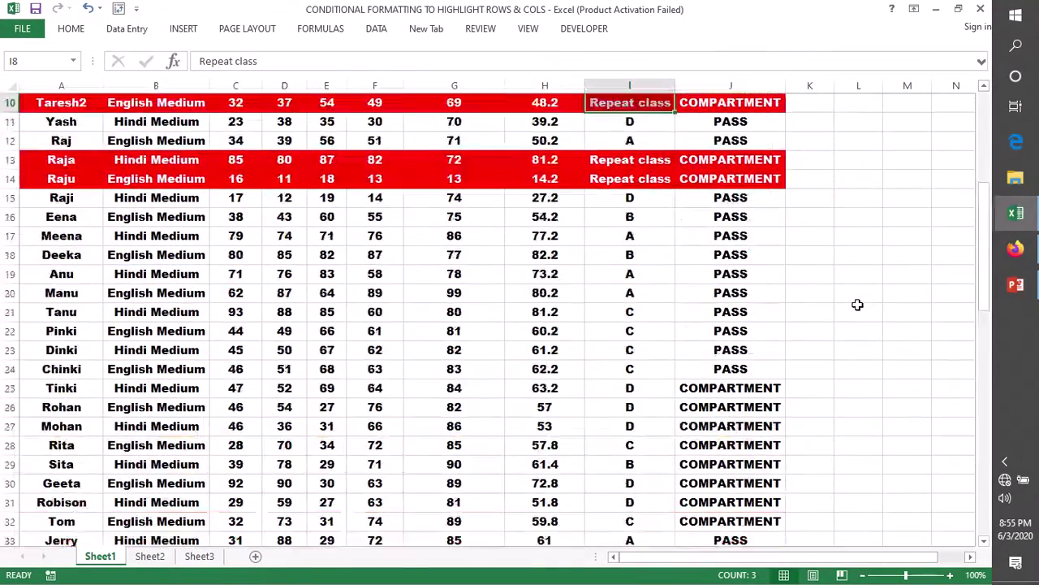
scroll(858, 304, up, 3)
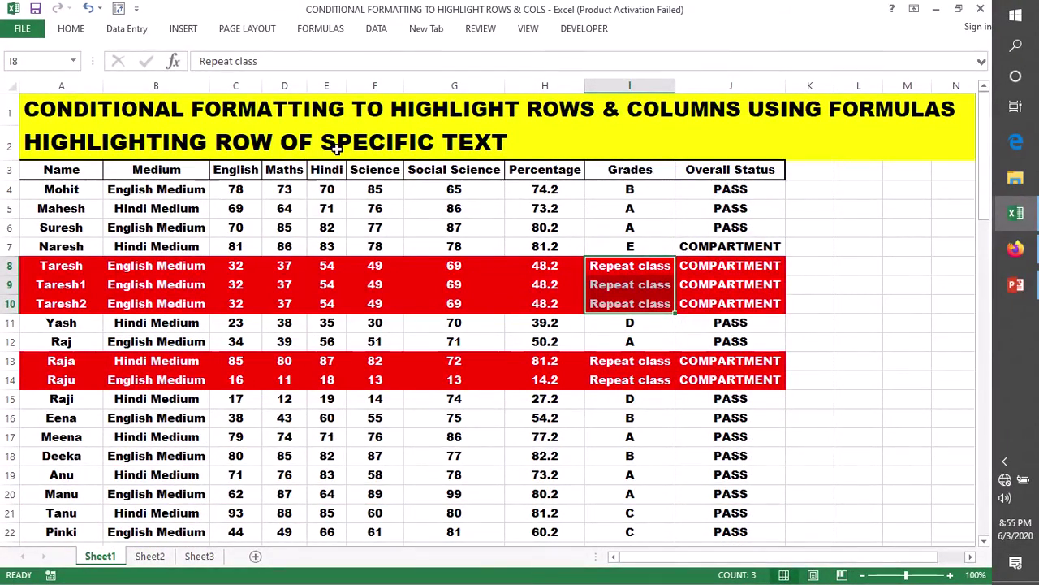
click(46, 139)
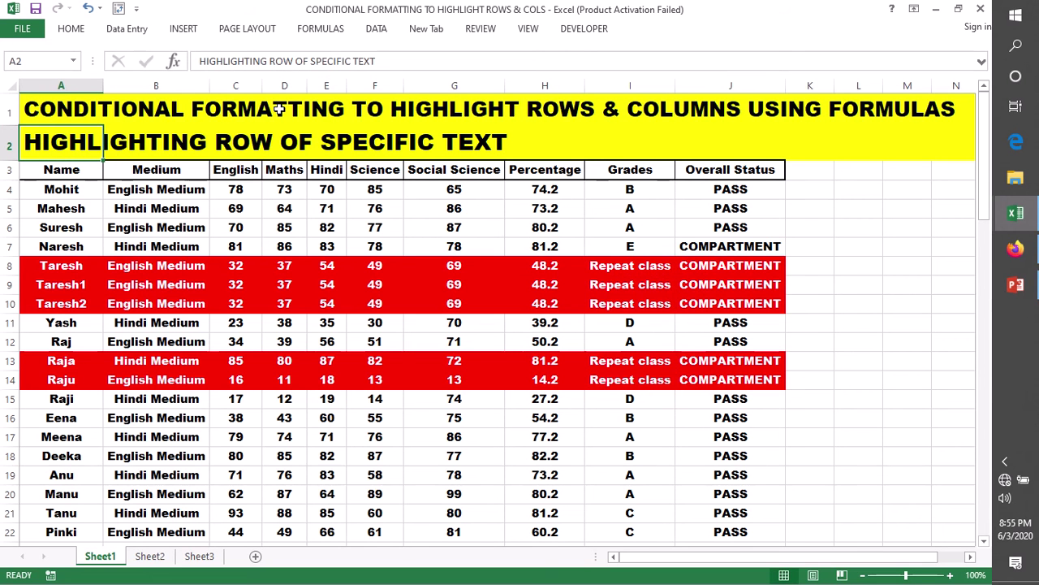
click(150, 557)
Enter the labels TITLE in K3 and Grades in K4.
click(875, 306)
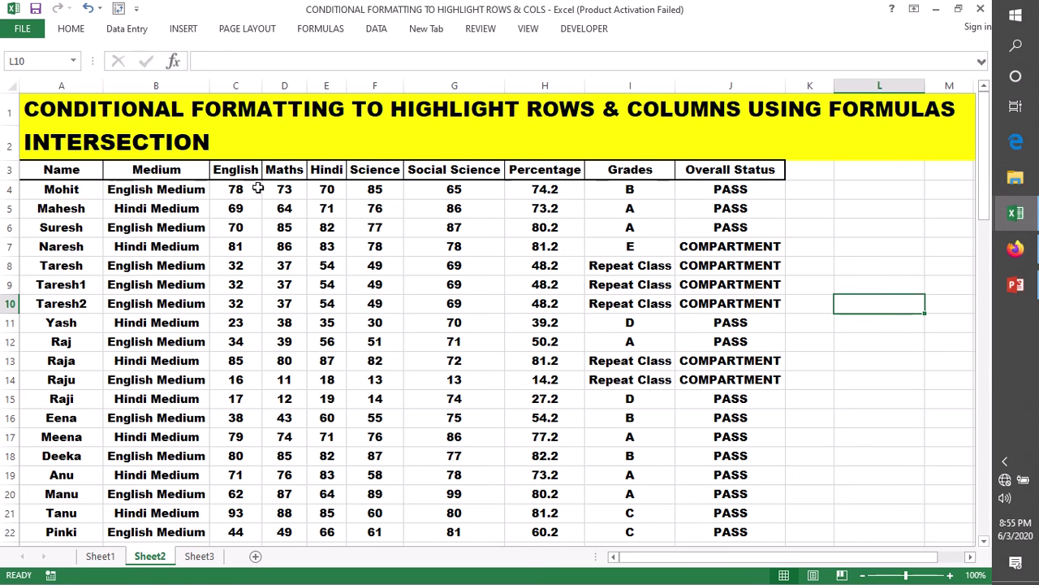
click(35, 146)
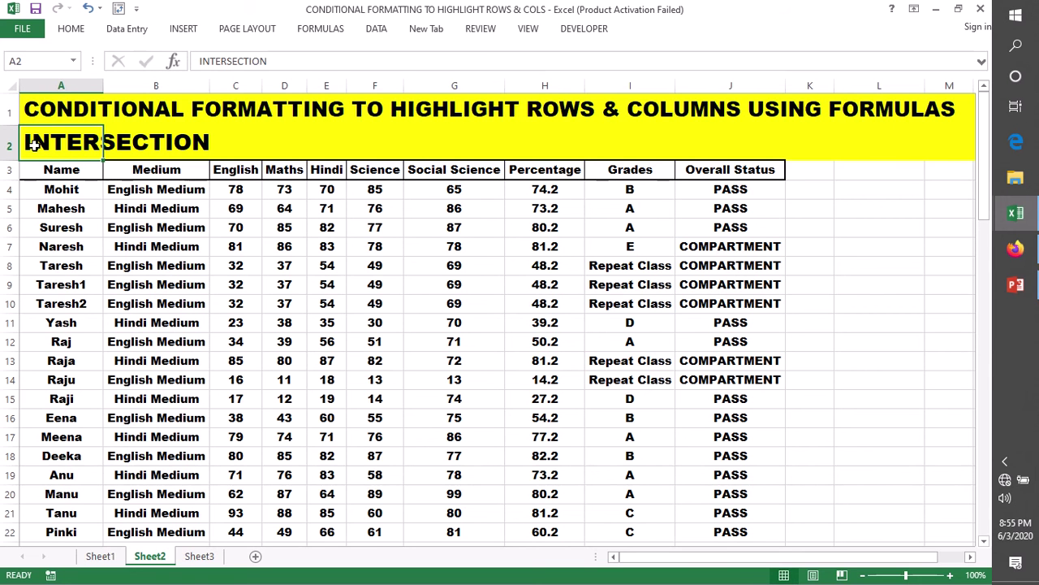
click(810, 172)
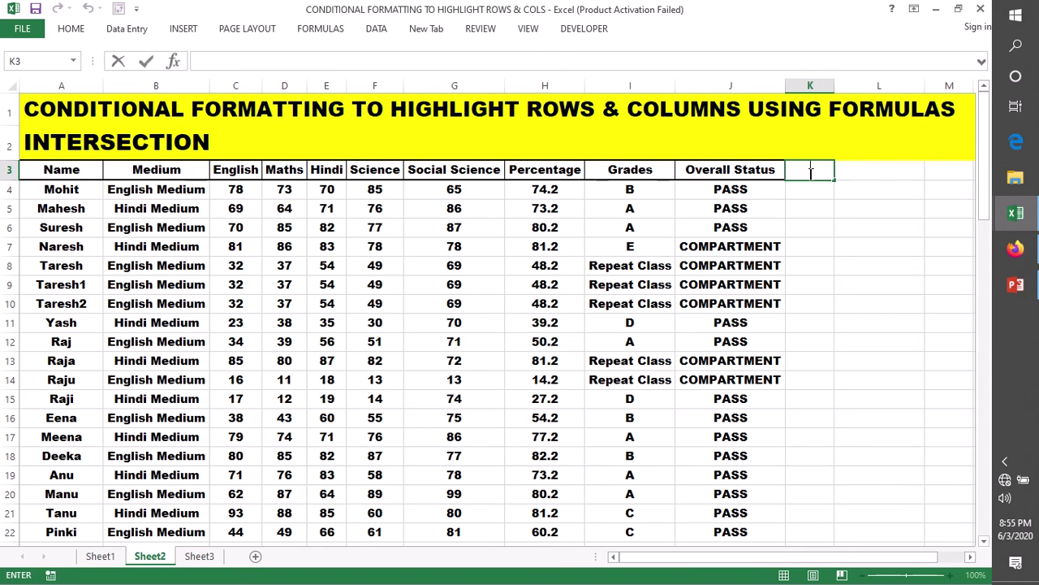
text(tjt)
key(BackSpace)
key(BackSpace)
key(BackSpace)
text(TITLE)
click(801, 190)
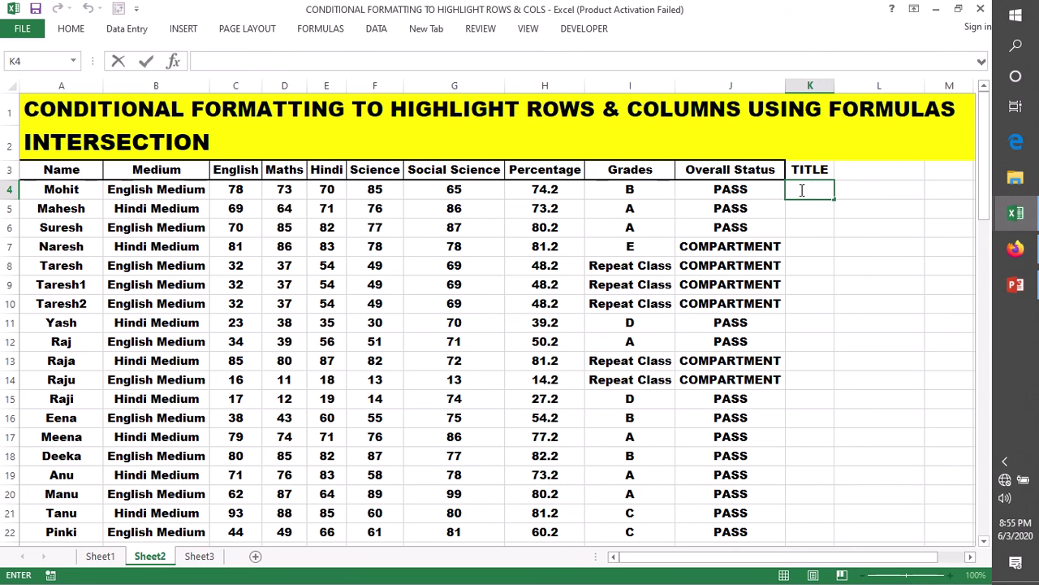
text(G)
text(ra)
text(des)
click(866, 246)
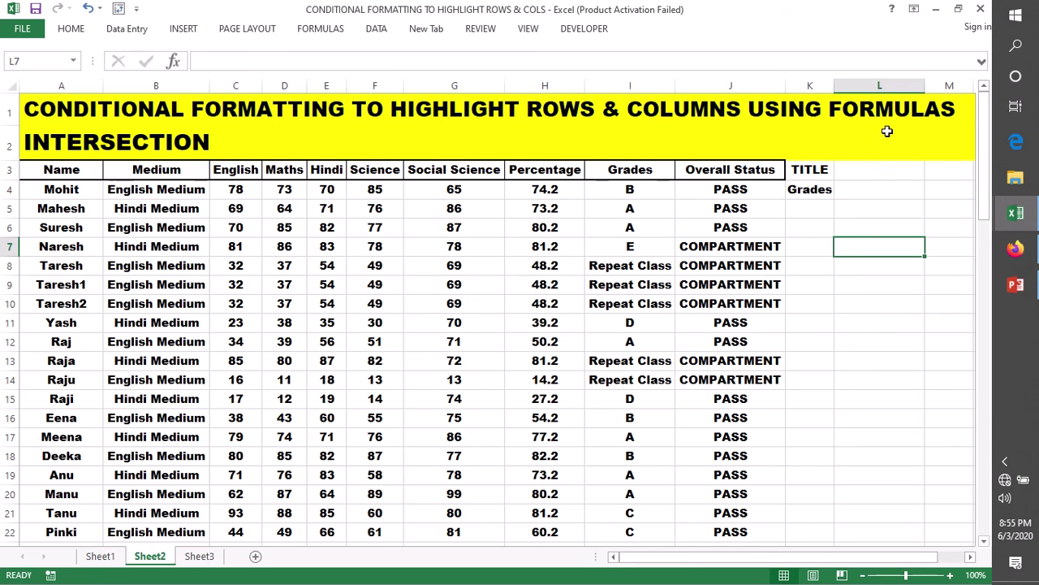
Enter $L$3 as the placeholder in cell L3.
click(870, 176)
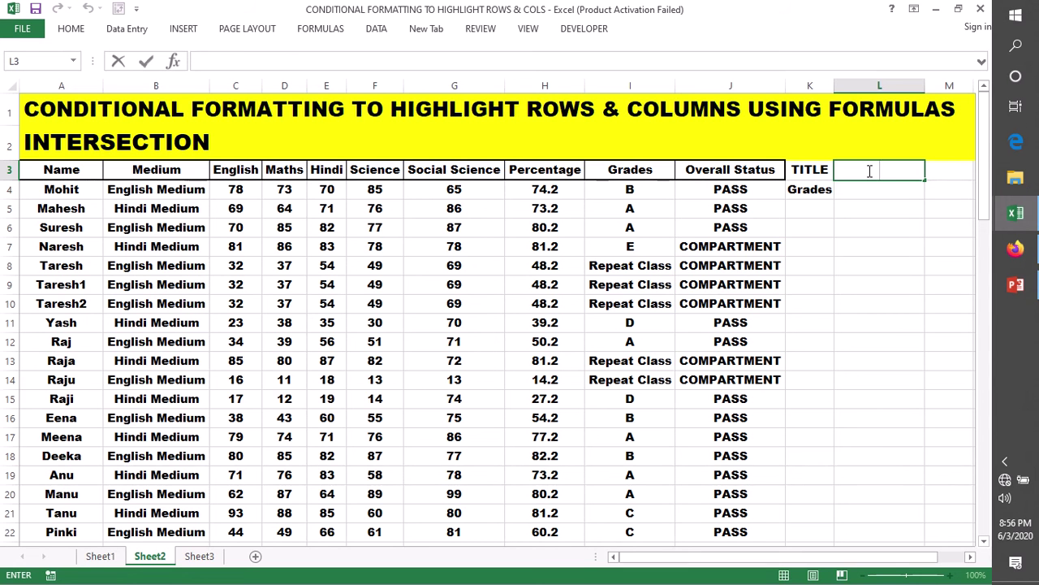
text($)
text(L)
text($2)
key(BackSpace)
text(3)
double_click(863, 169)
key(ctrl+c)
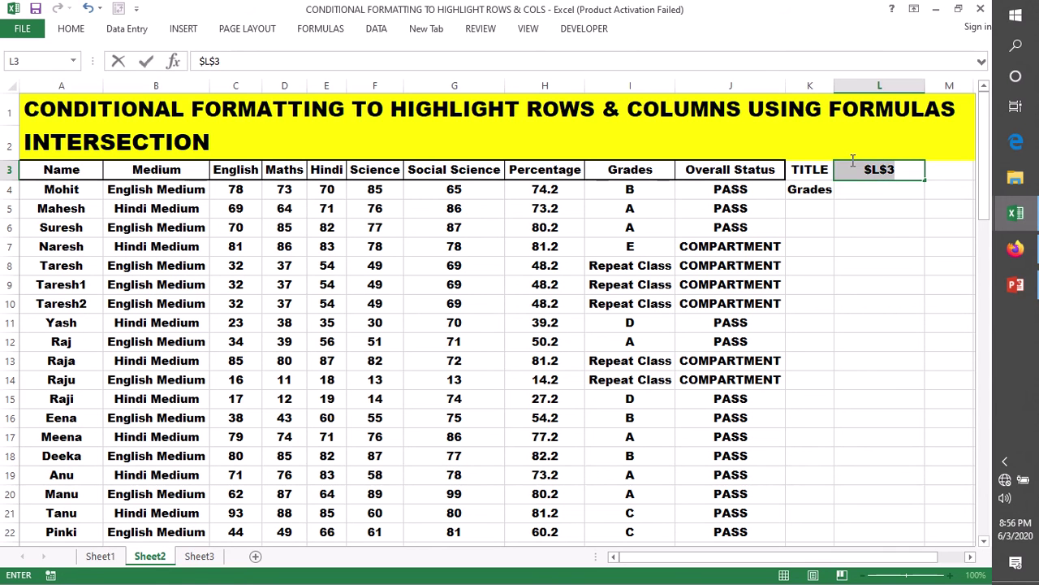
click(874, 190)
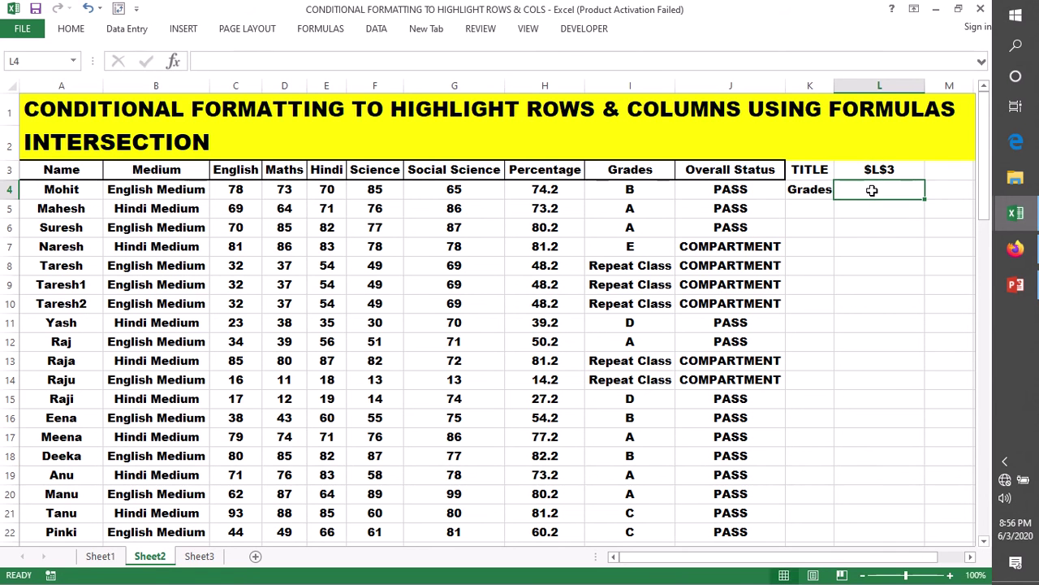
Enter $L$4 as the placeholder in cell L4.
key(ctrl+v)
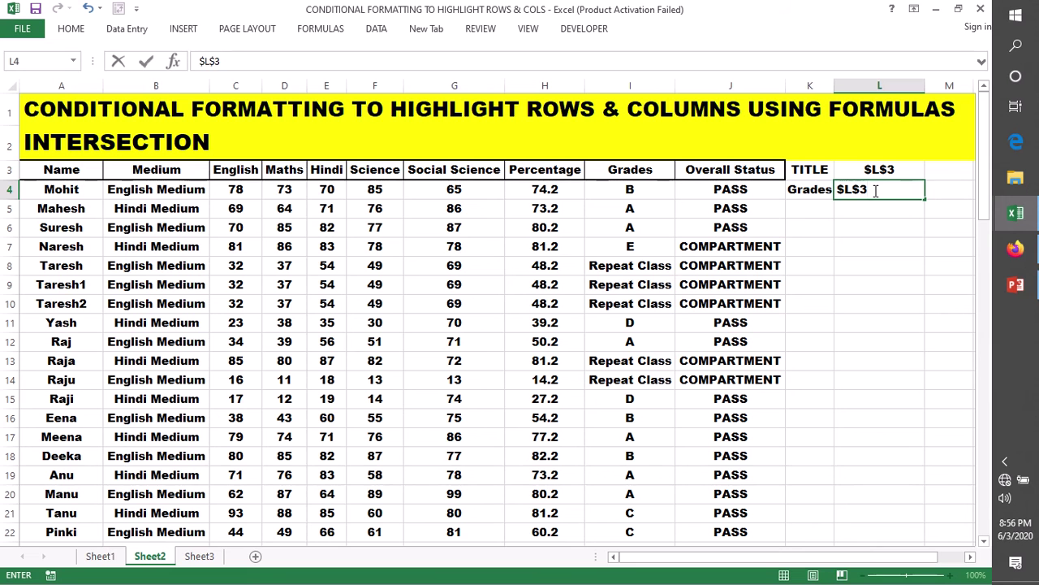
key(BackSpace)
text(4)
click(884, 235)
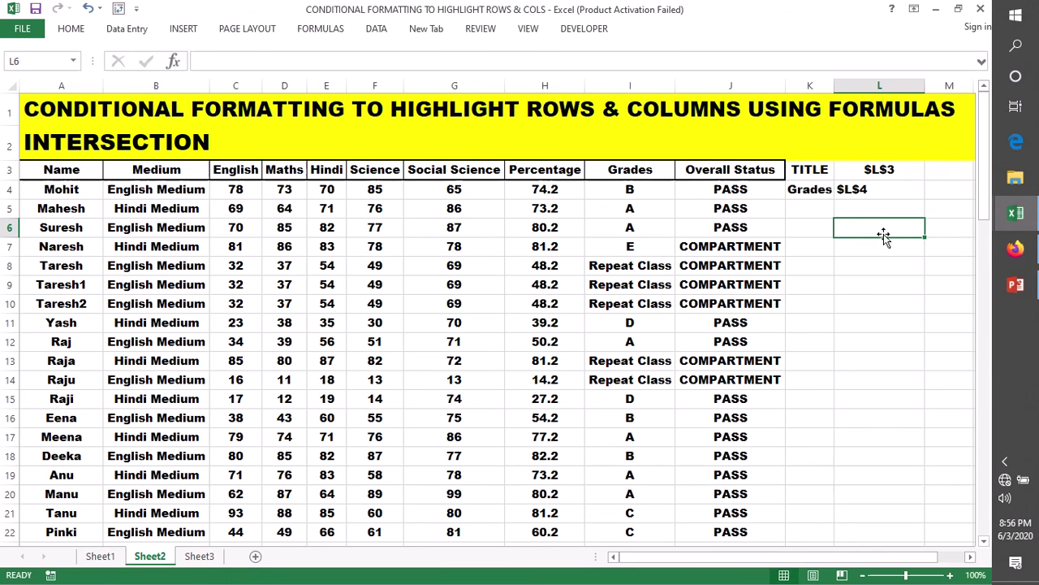
click(874, 192)
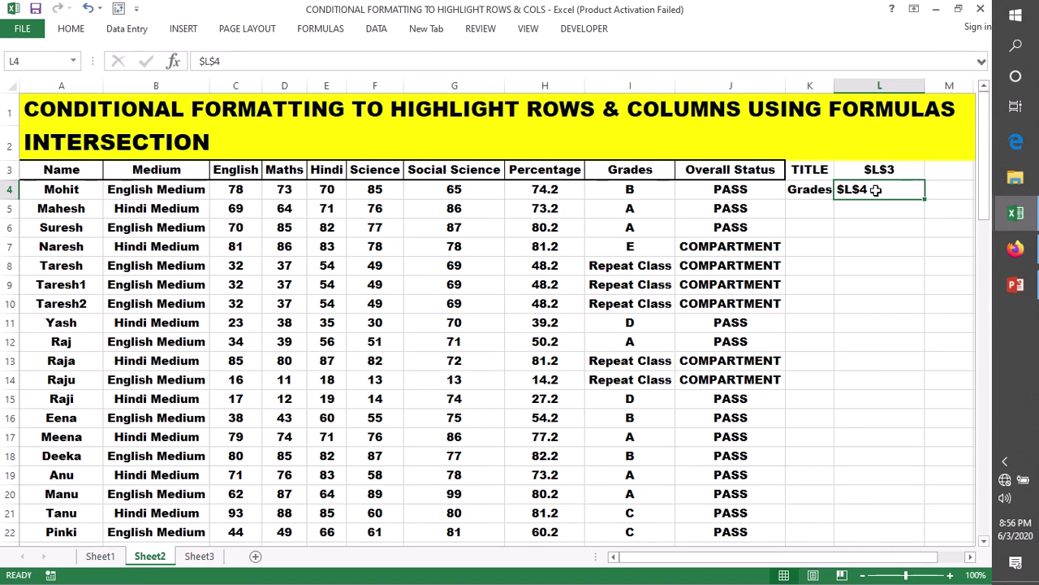
double_click(869, 190)
drag(869, 190, 837, 190)
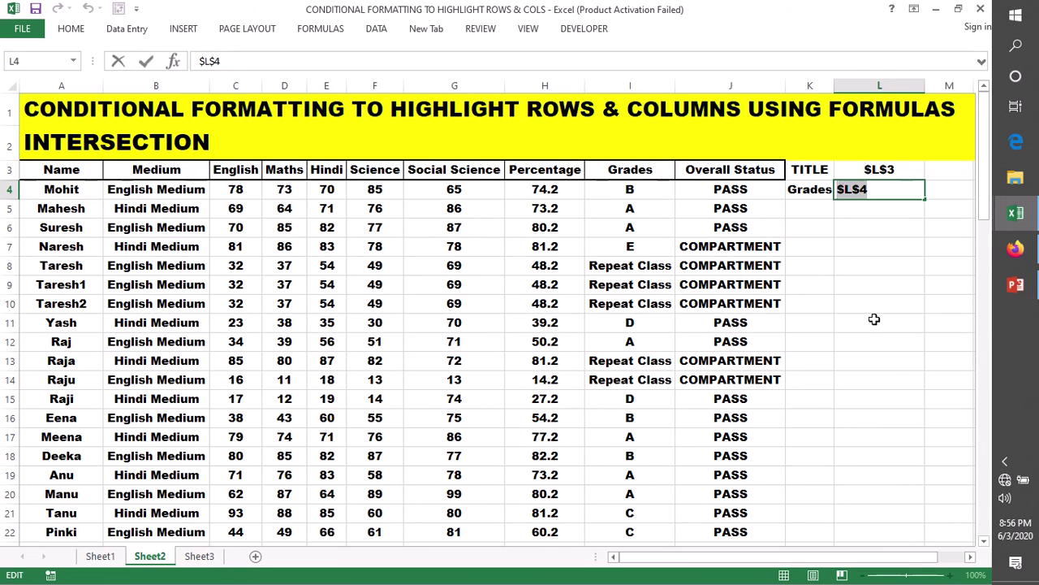
key(Return)
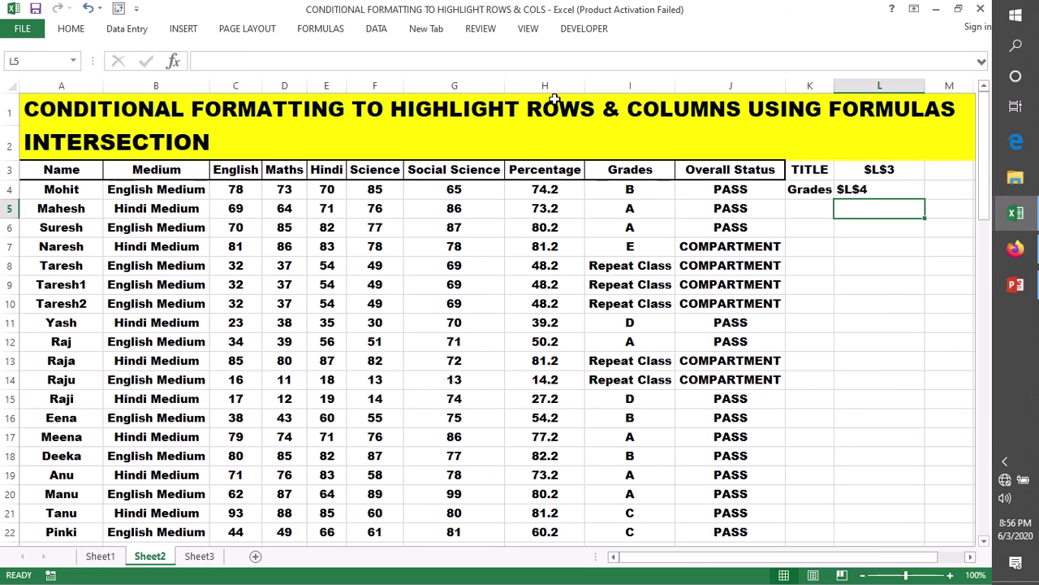
Start a formula rule on column I reading =($I1=$L$4).
click(624, 85)
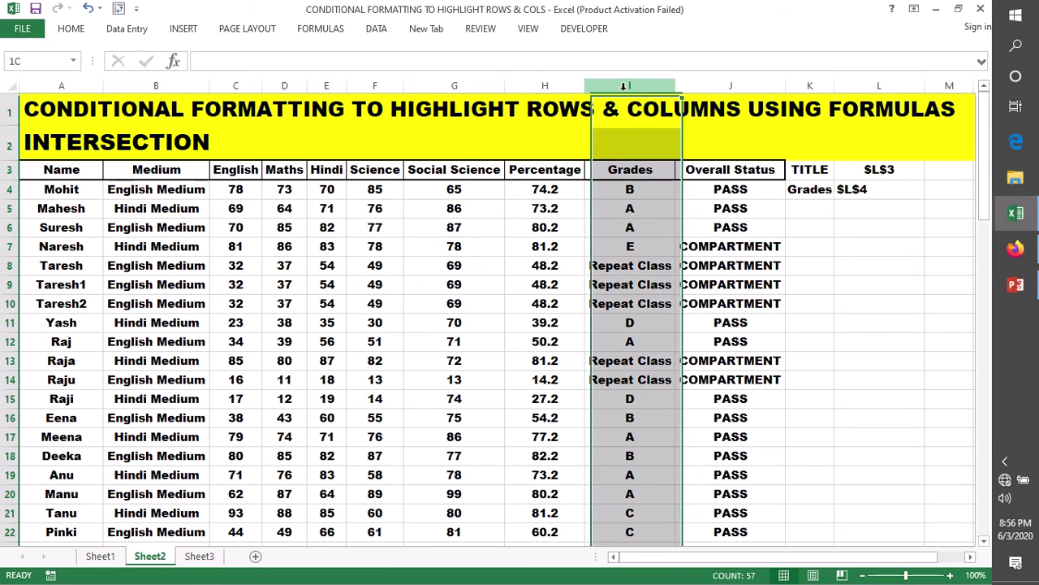
click(71, 29)
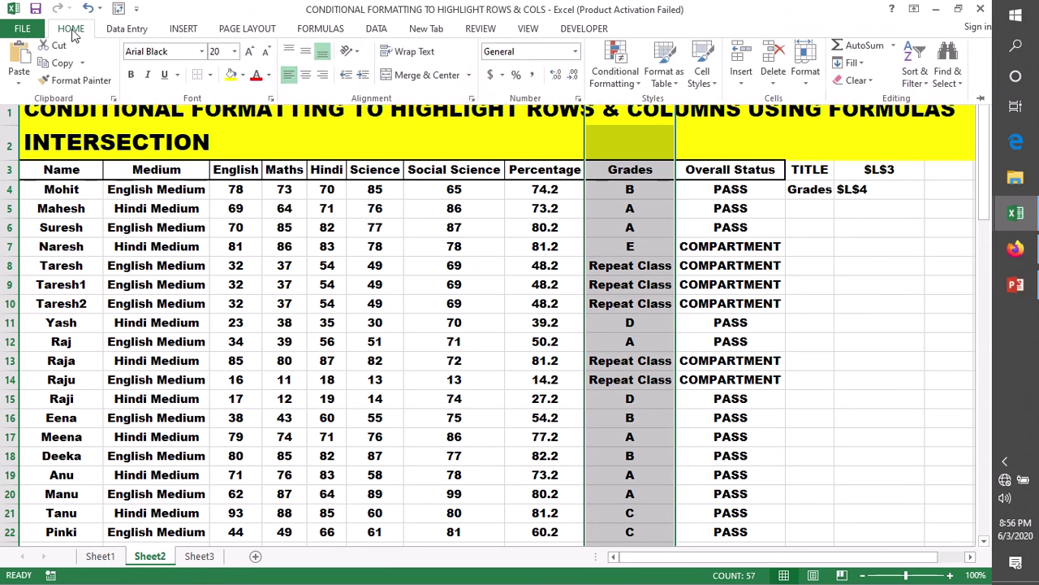
click(615, 71)
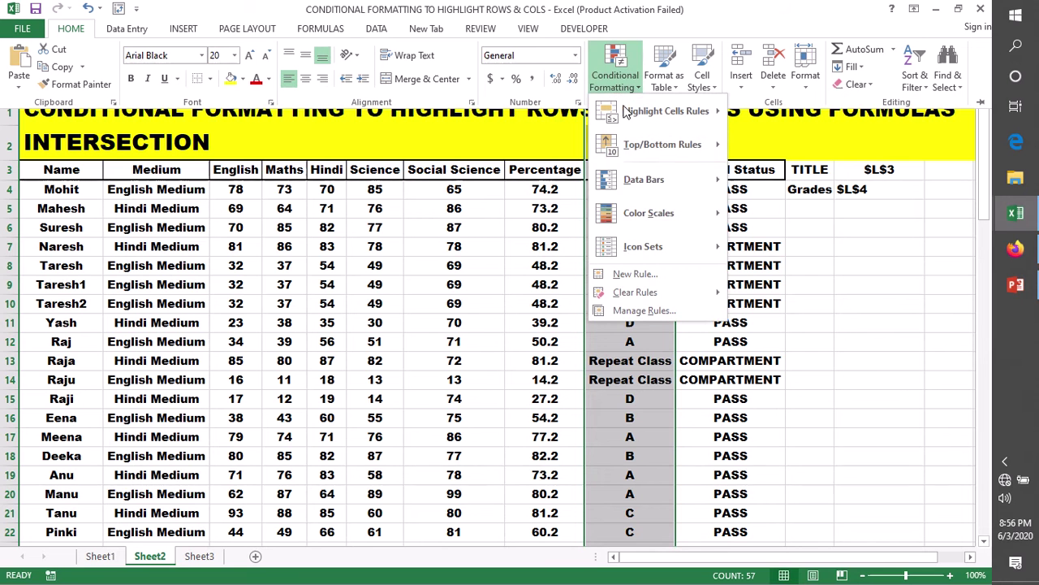
click(637, 274)
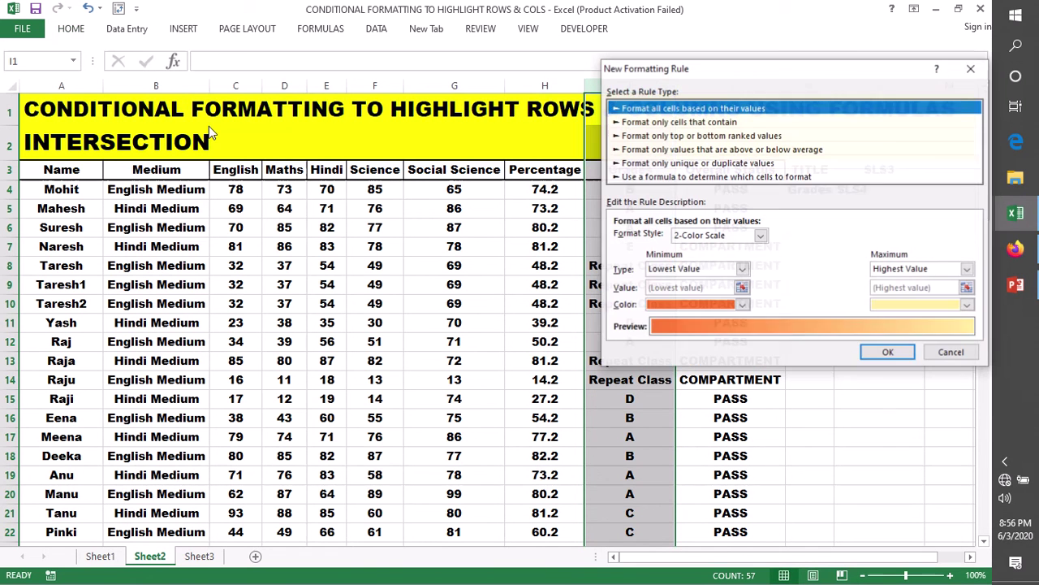
click(670, 176)
click(715, 239)
text(=)
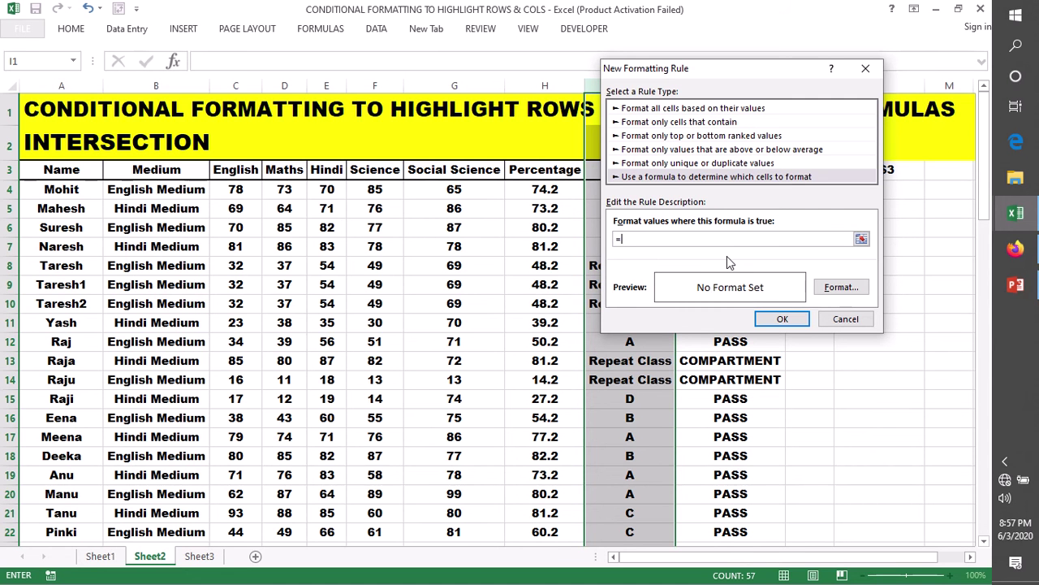
text($L$4)
drag(670, 74, 824, 260)
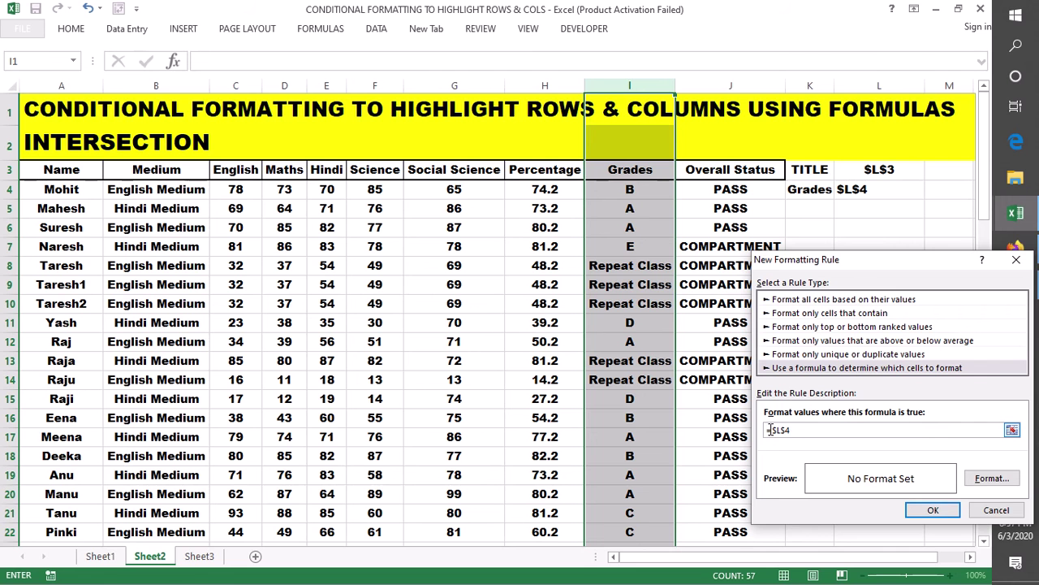
text(=($)
text(I)
text(1)
text(=)
text(I)
text())
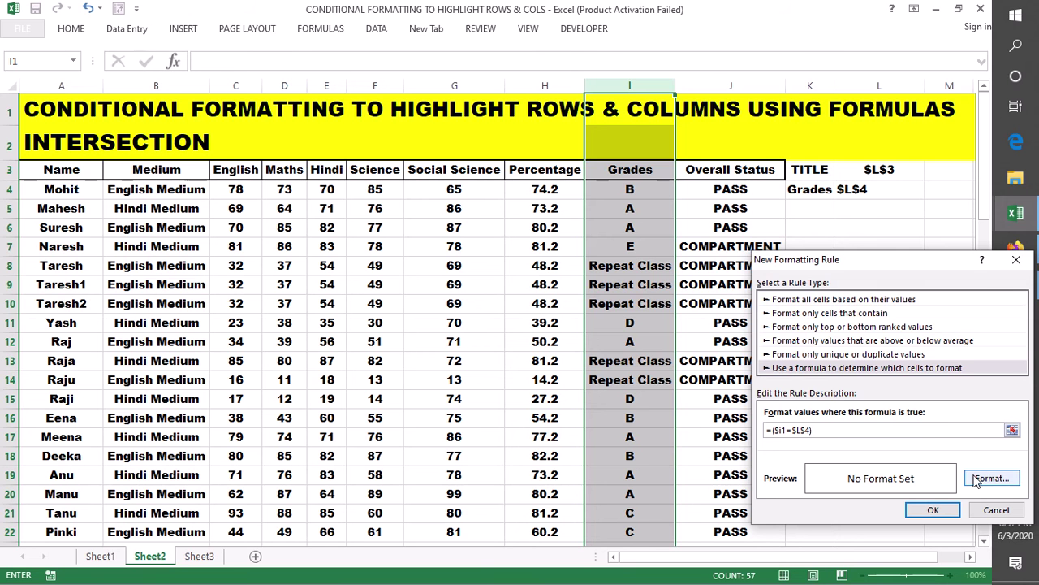
Give the rule a red fill and confirm it.
click(991, 477)
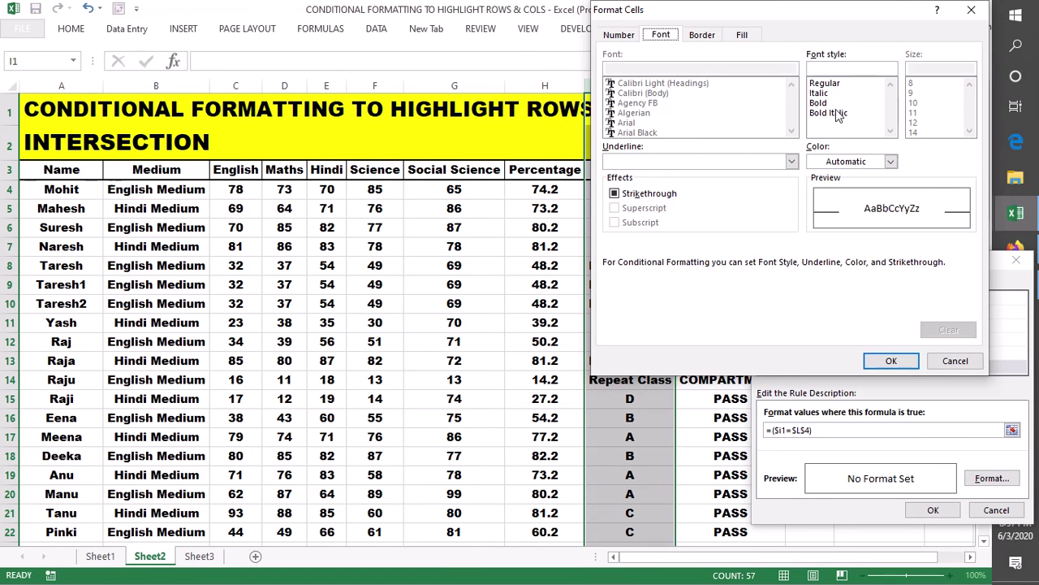
click(740, 35)
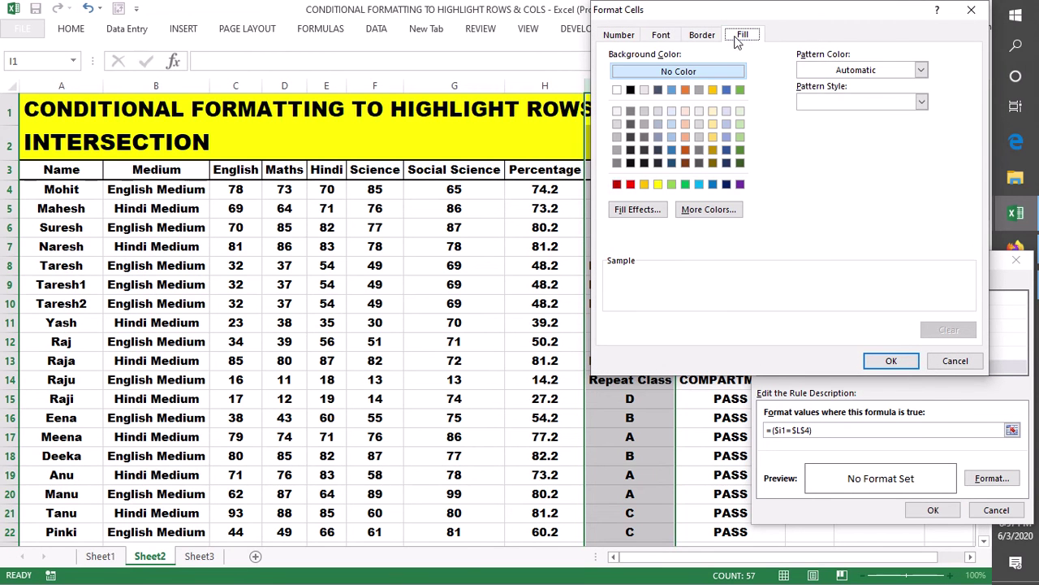
click(630, 185)
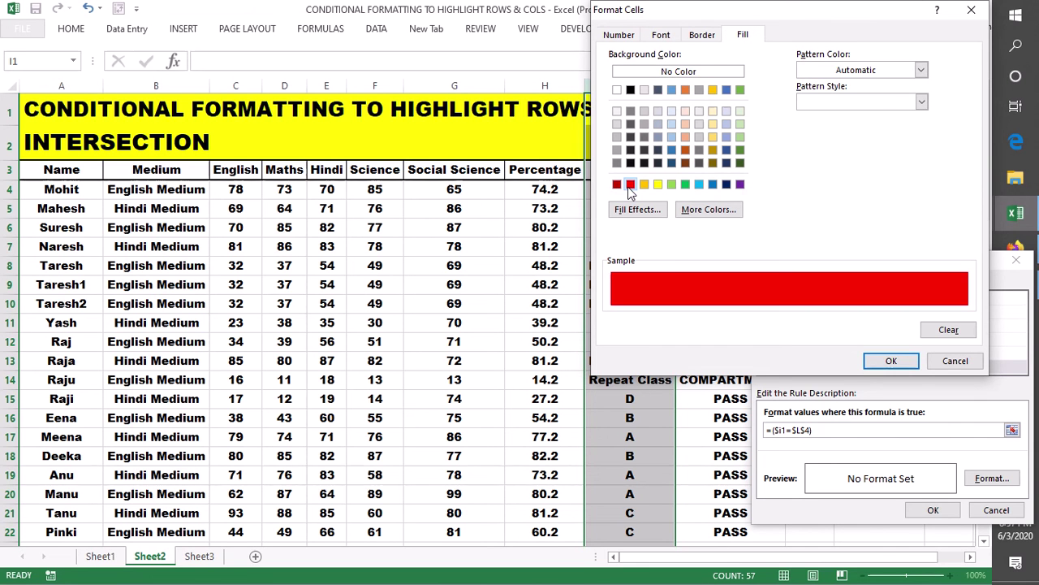
click(892, 361)
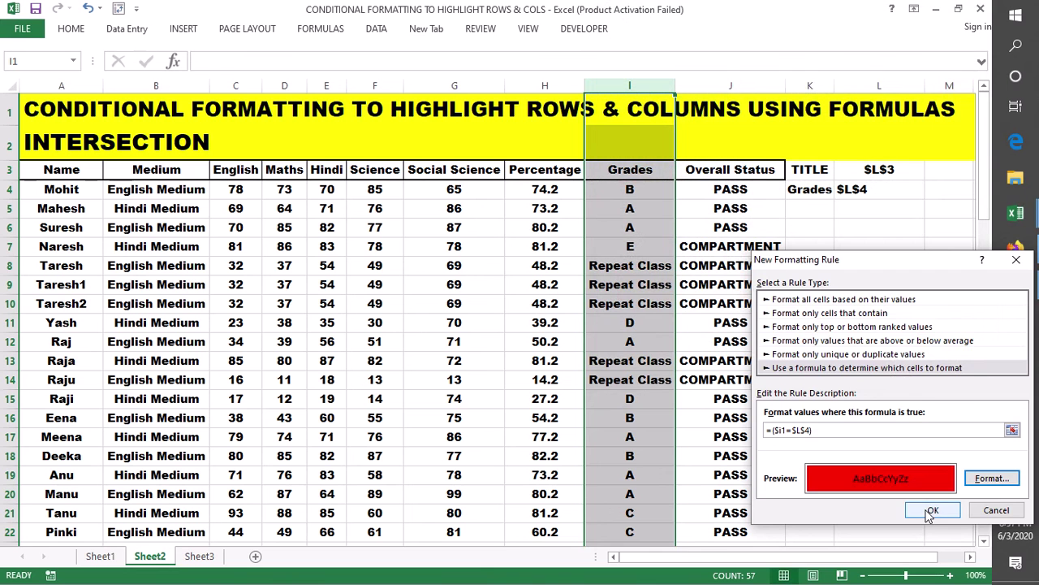
click(925, 509)
Replace the $L$4 placeholder in L4 with the grade A.
click(876, 192)
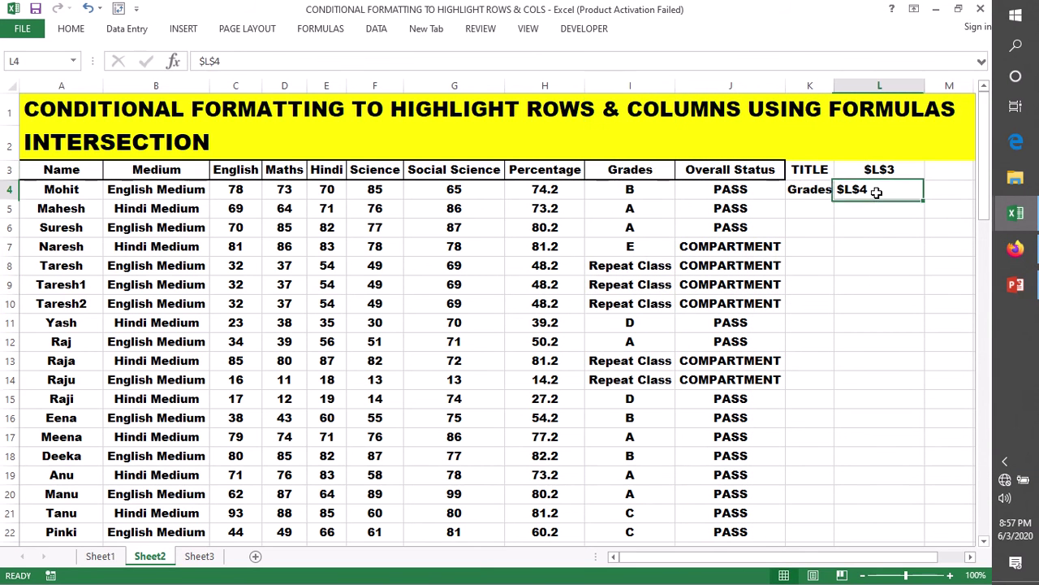
double_click(876, 192)
drag(873, 191, 840, 194)
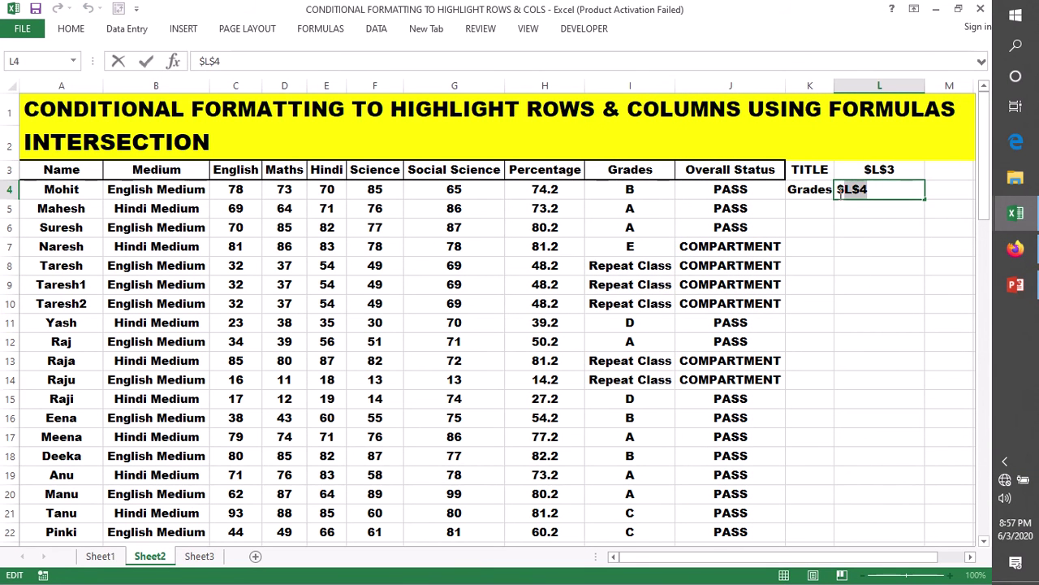
key(BackSpace)
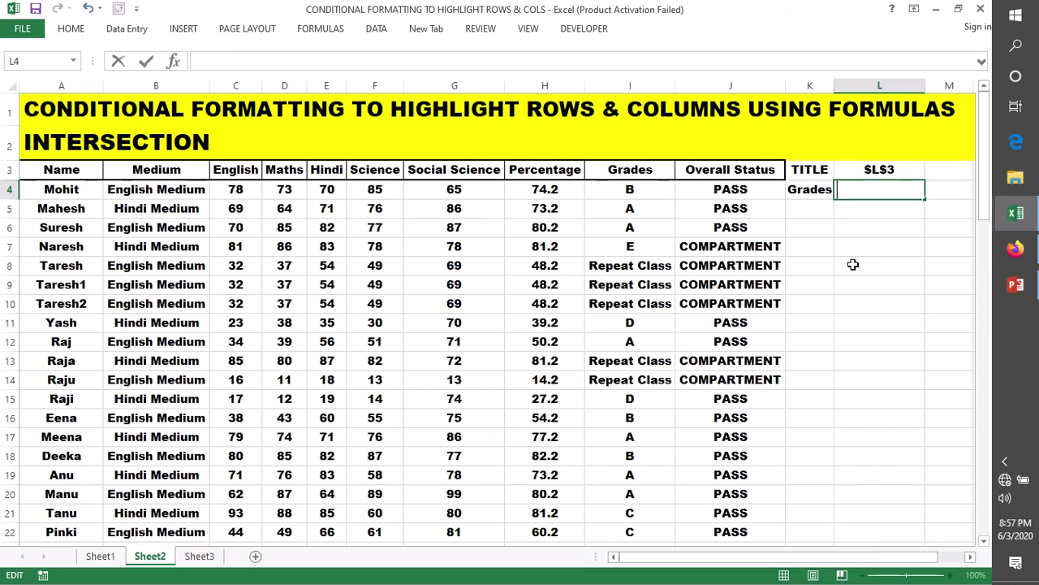
text(A)
click(852, 264)
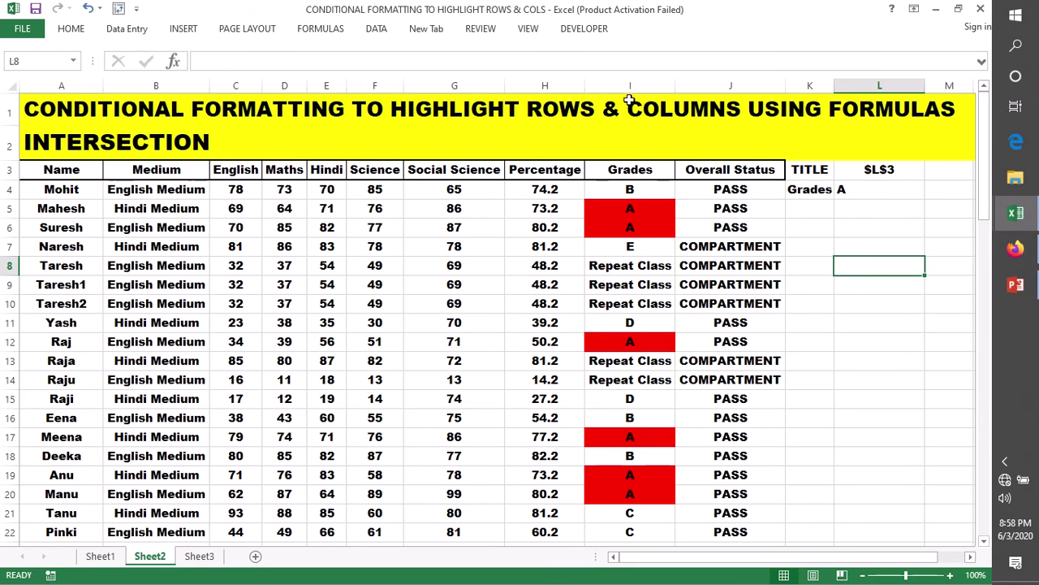
Scroll the Grades column to check that the grade-A cells are red.
click(856, 187)
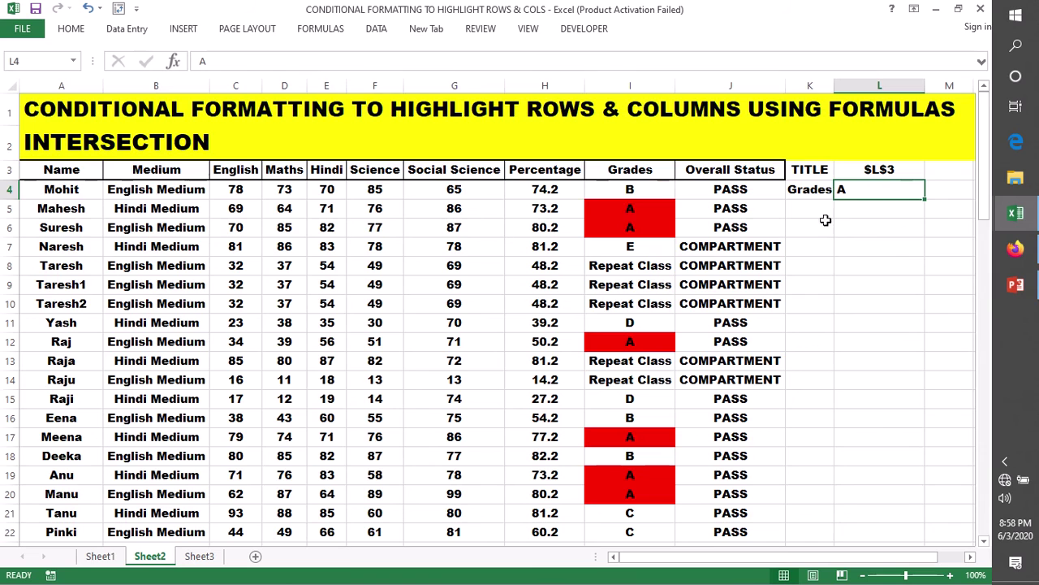
scroll(696, 315, down, 3)
scroll(682, 337, down, 2)
scroll(678, 341, down, 5)
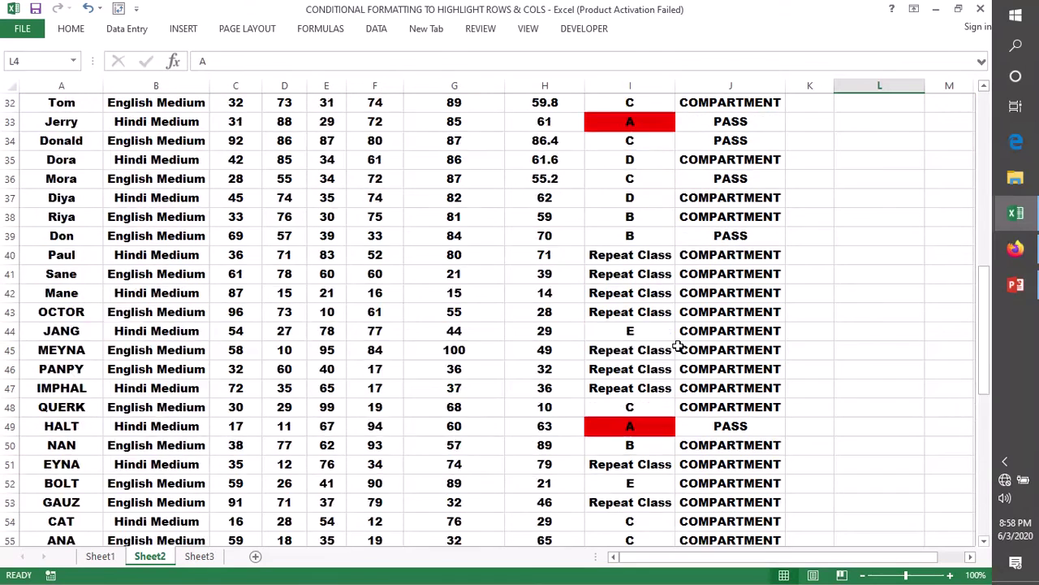
scroll(678, 346, down, 6)
scroll(678, 346, up, 6)
scroll(678, 346, up, 6)
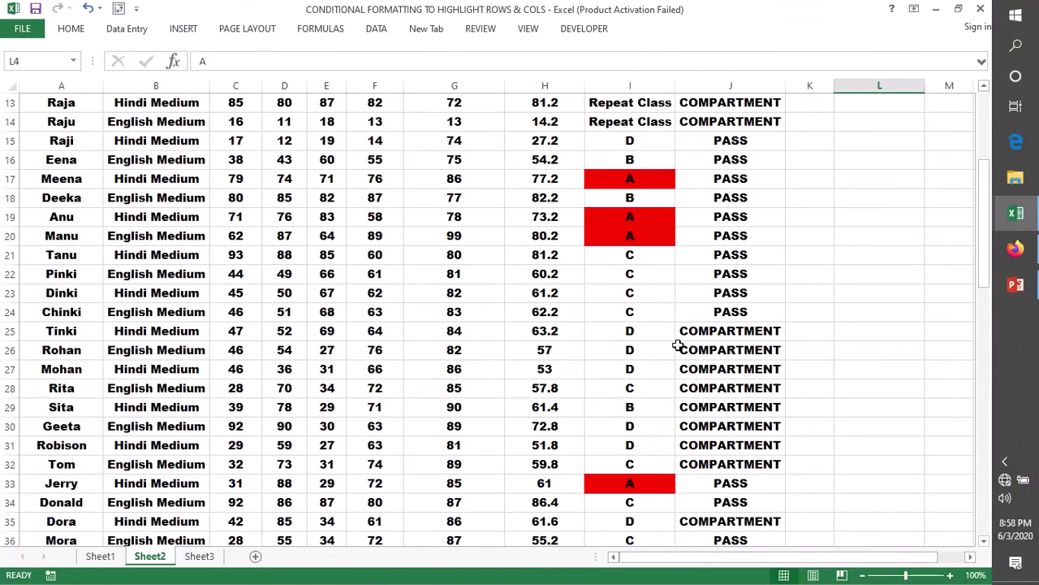
scroll(679, 341, up, 4)
click(916, 266)
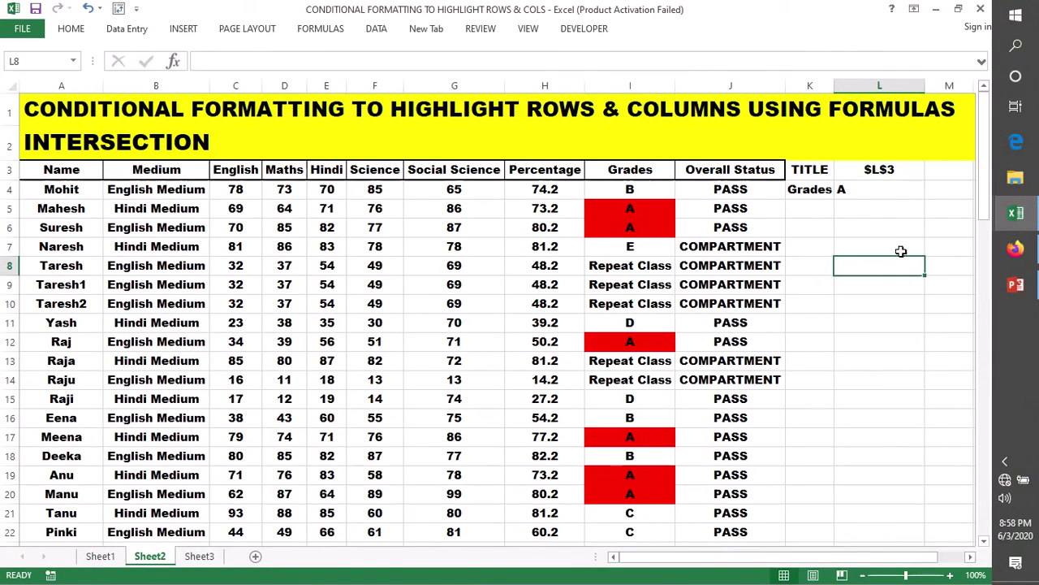
click(863, 190)
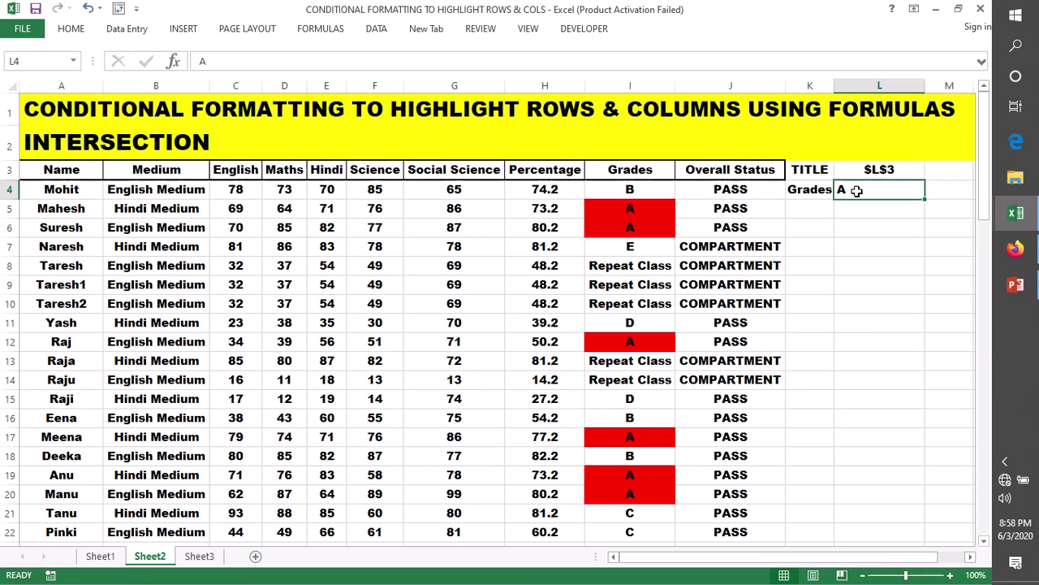
click(43, 144)
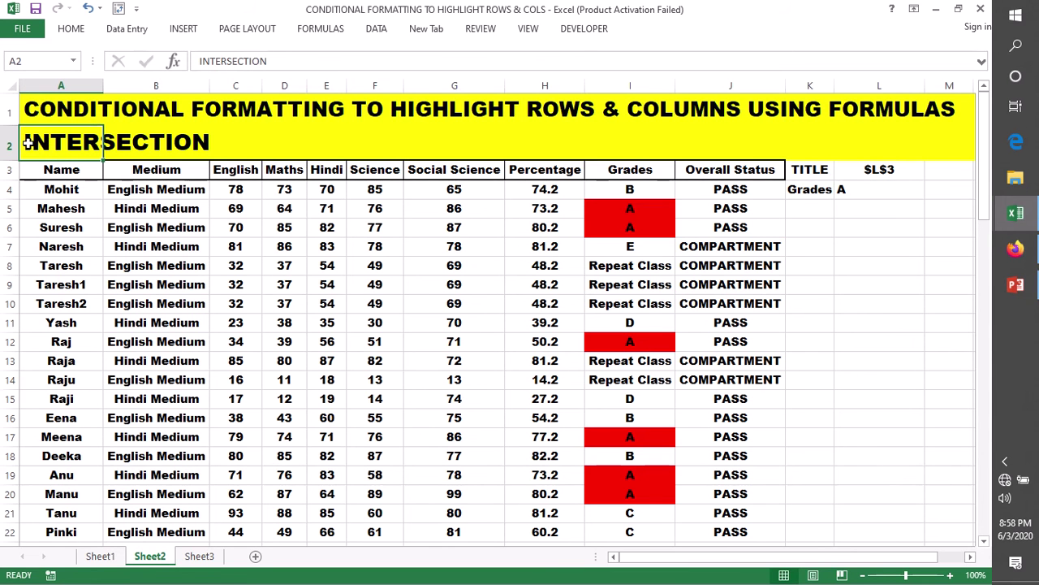
double_click(26, 144)
click(889, 339)
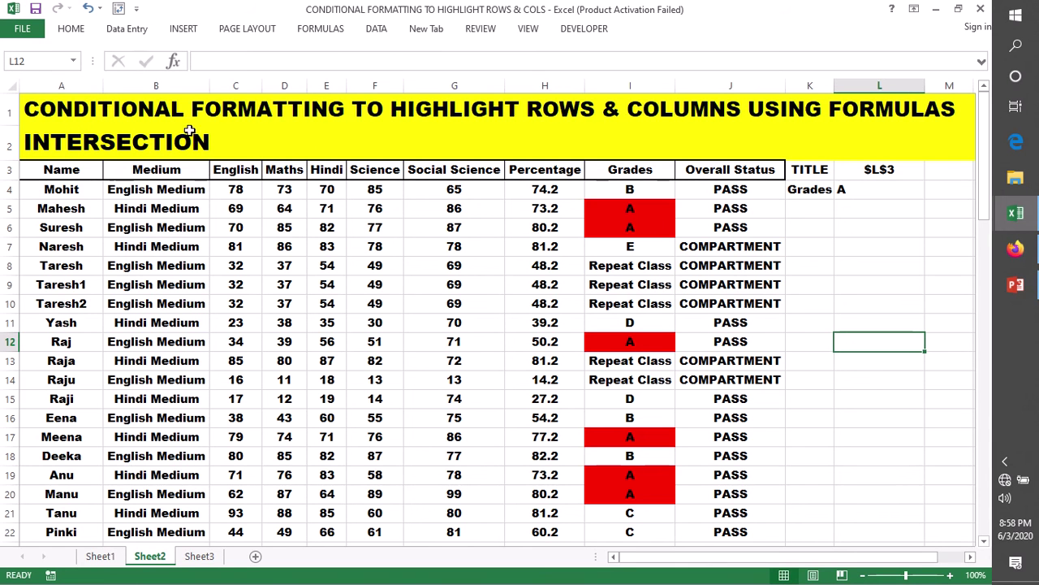
Clear the conditional formatting rules from the entire sheet, removing the red grade fills.
drag(61, 88, 723, 142)
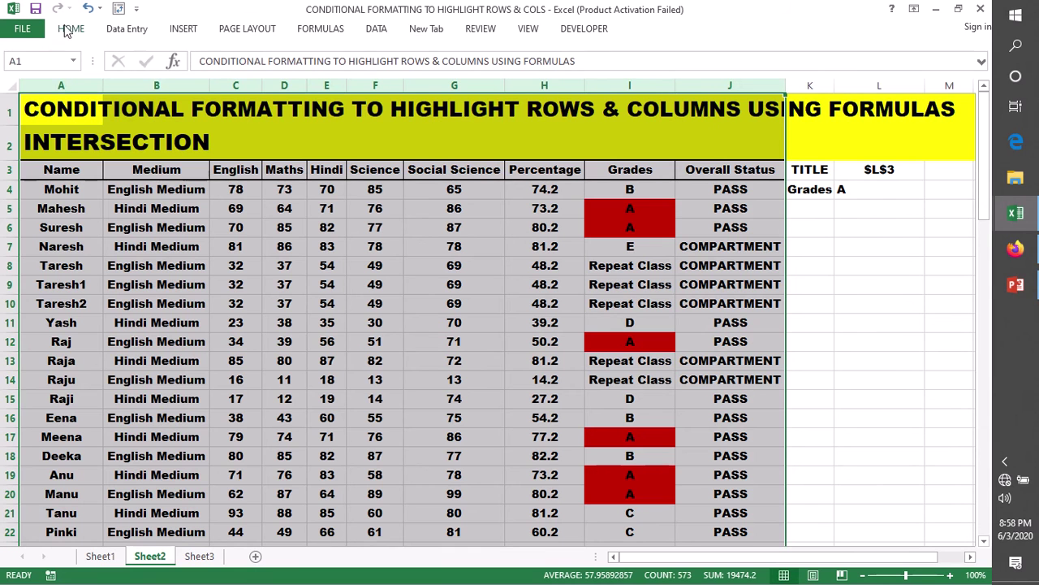
click(852, 318)
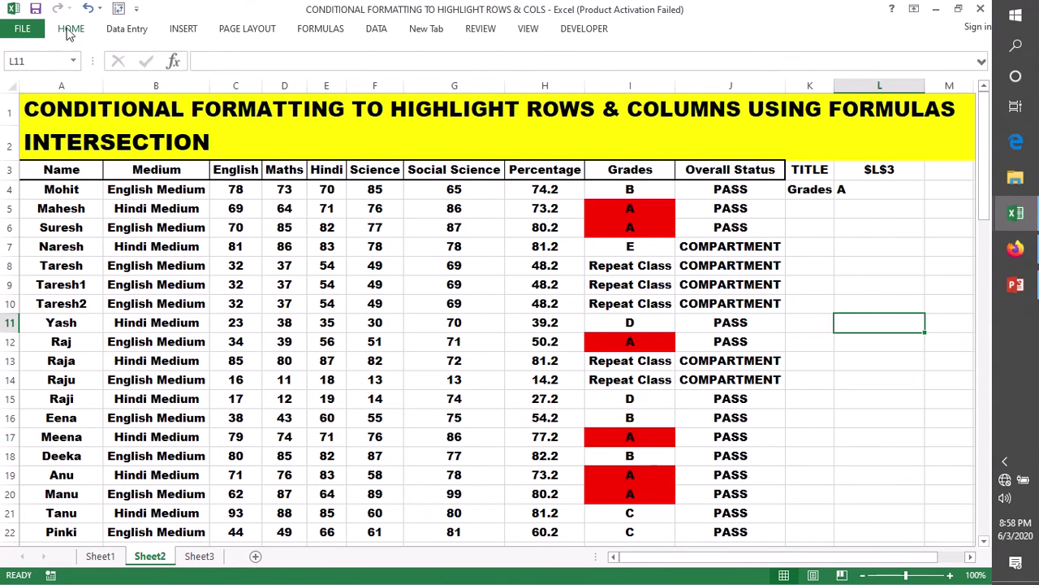
click(71, 28)
click(638, 81)
mouse_move(635, 292)
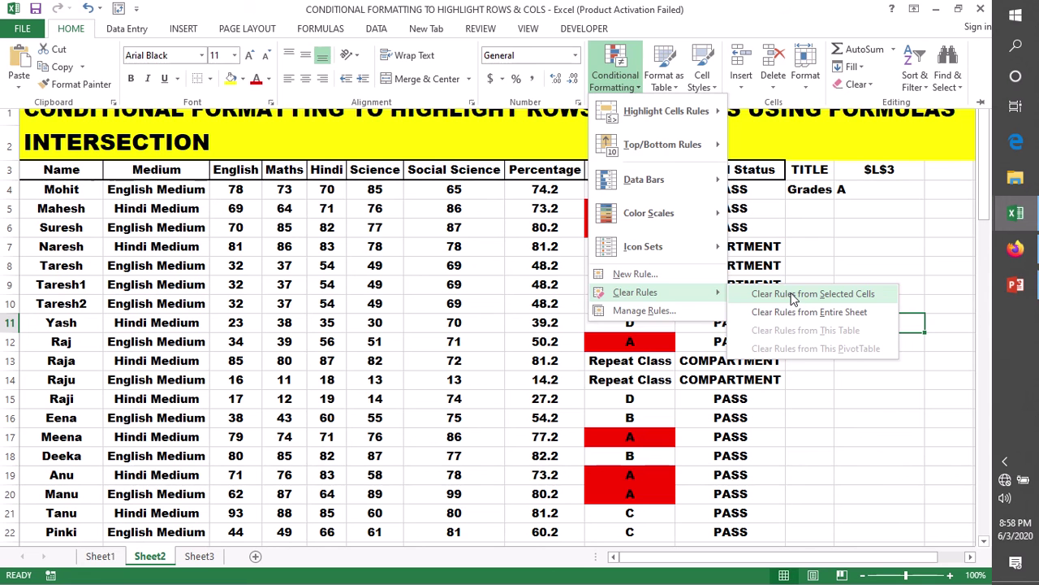
click(800, 313)
click(858, 268)
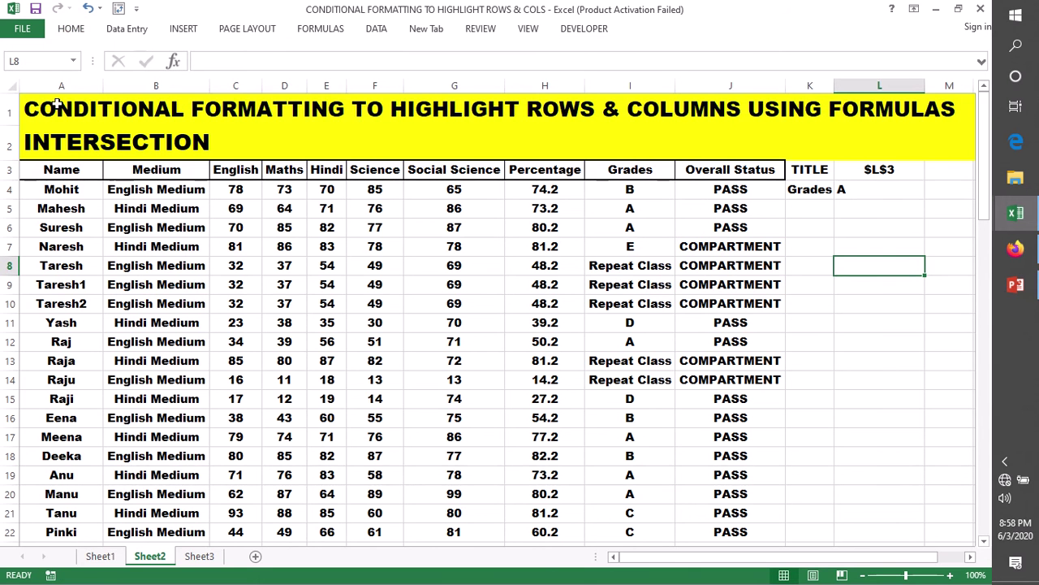
drag(50, 85, 742, 97)
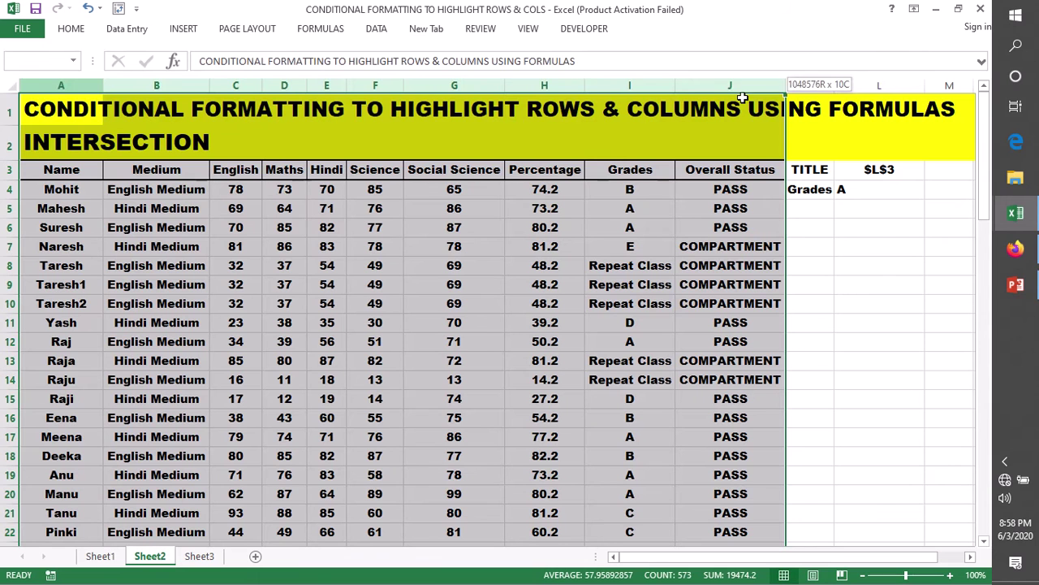
Start a formula rule on columns A–J reading =$I1=$L$4.
click(72, 30)
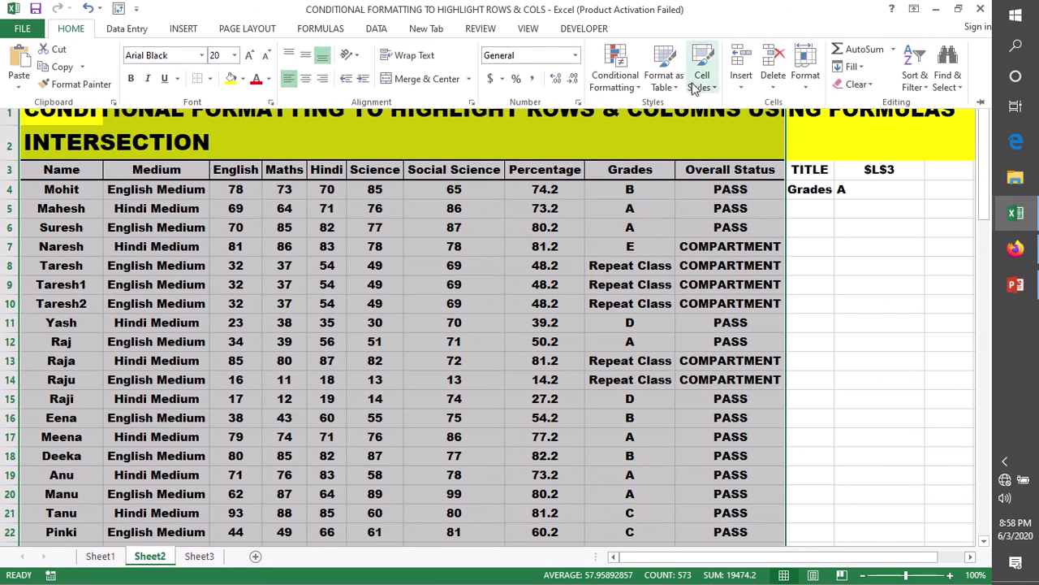
click(625, 81)
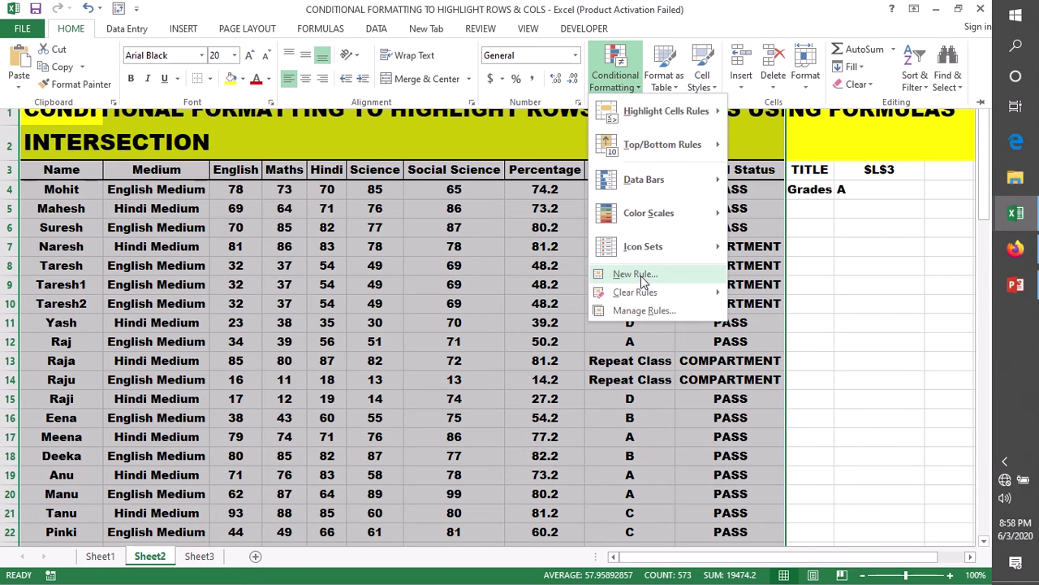
click(638, 275)
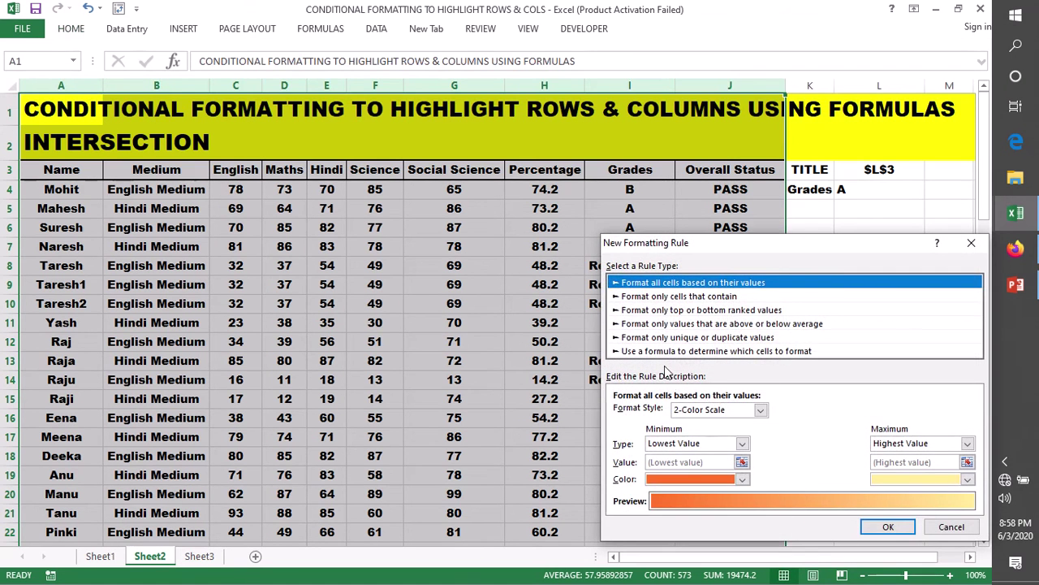
click(662, 351)
click(647, 413)
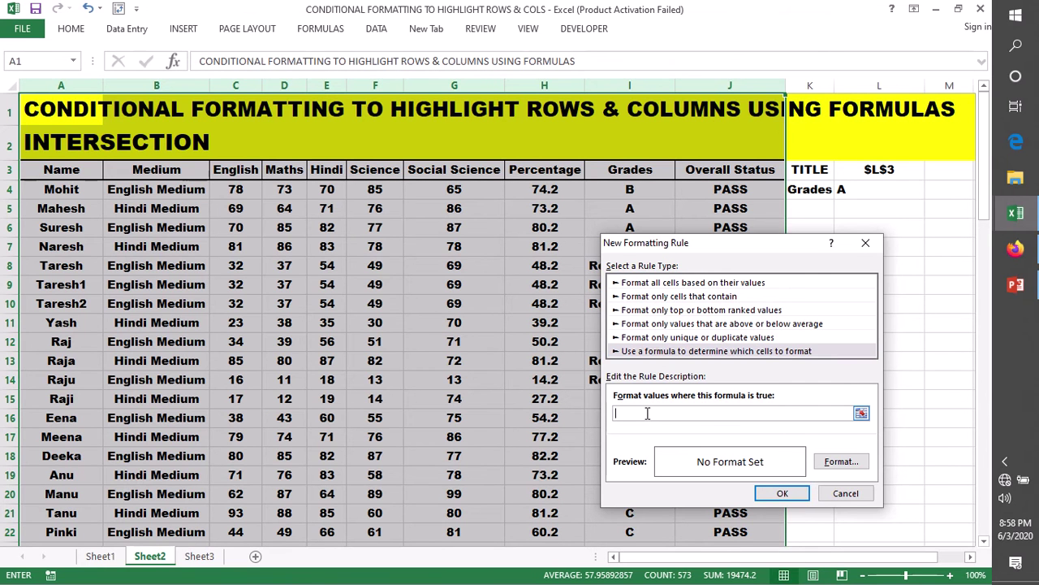
text(=)
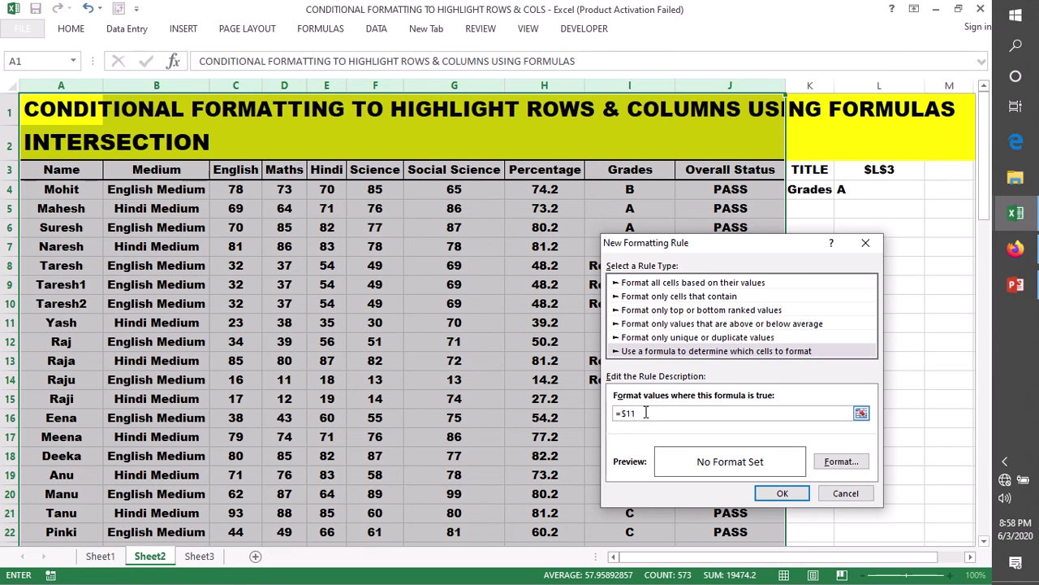
text(=)
text($L$)
text(4)
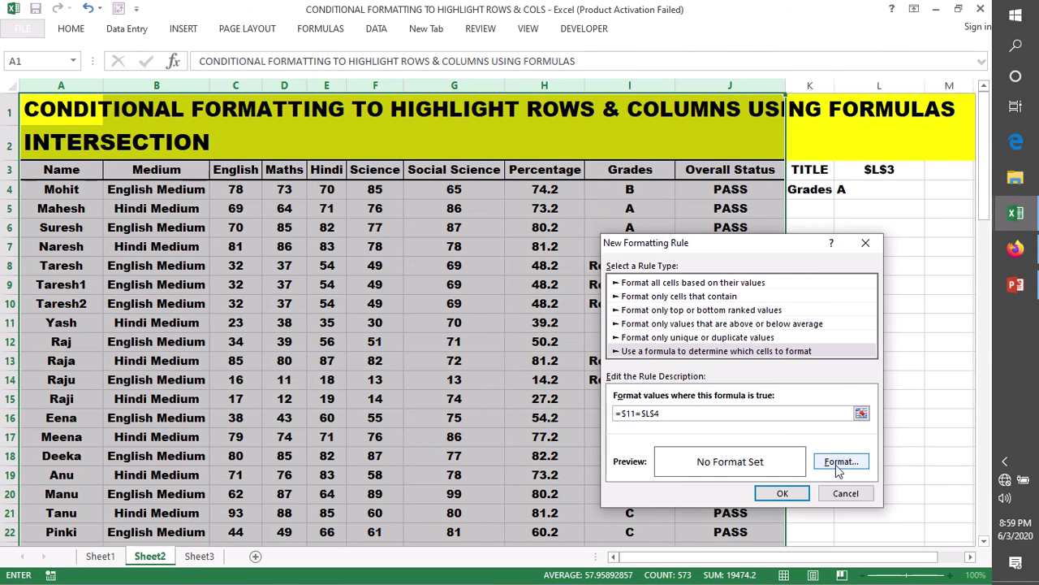
Format matching rows with red fill and bold white text, fix the formula, and apply.
click(839, 463)
click(630, 355)
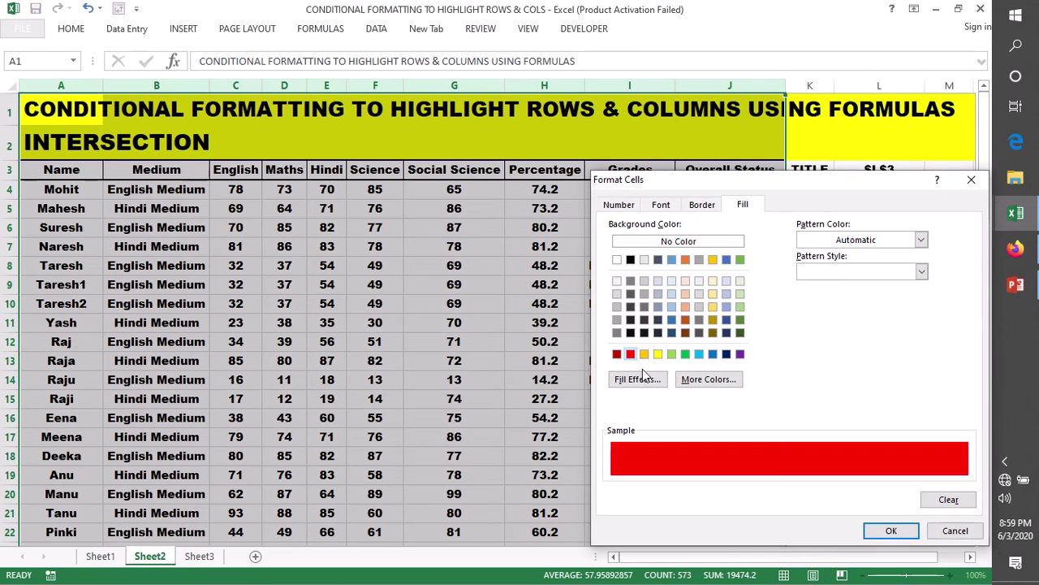
click(660, 205)
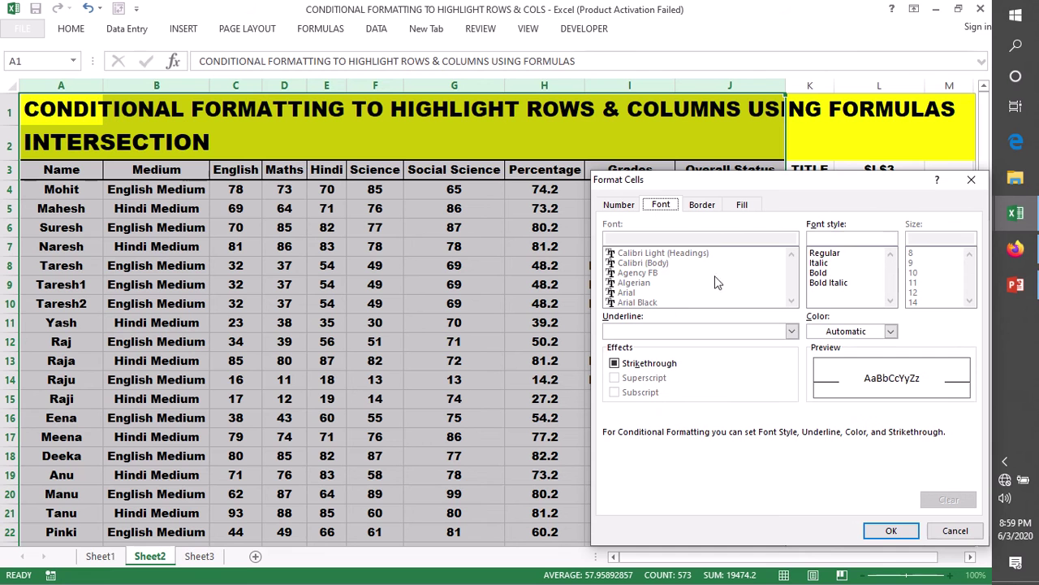
click(820, 273)
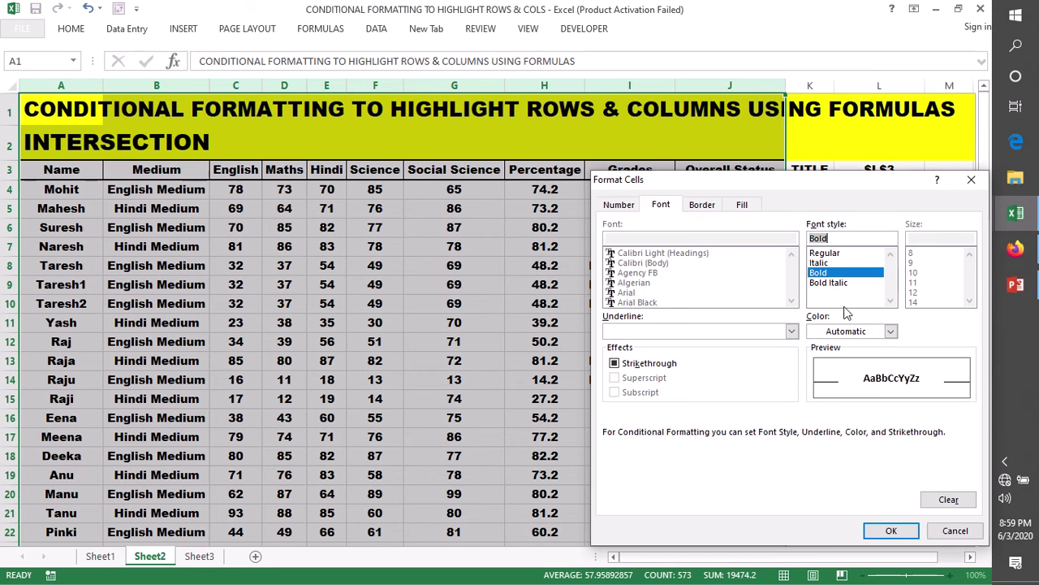
click(891, 333)
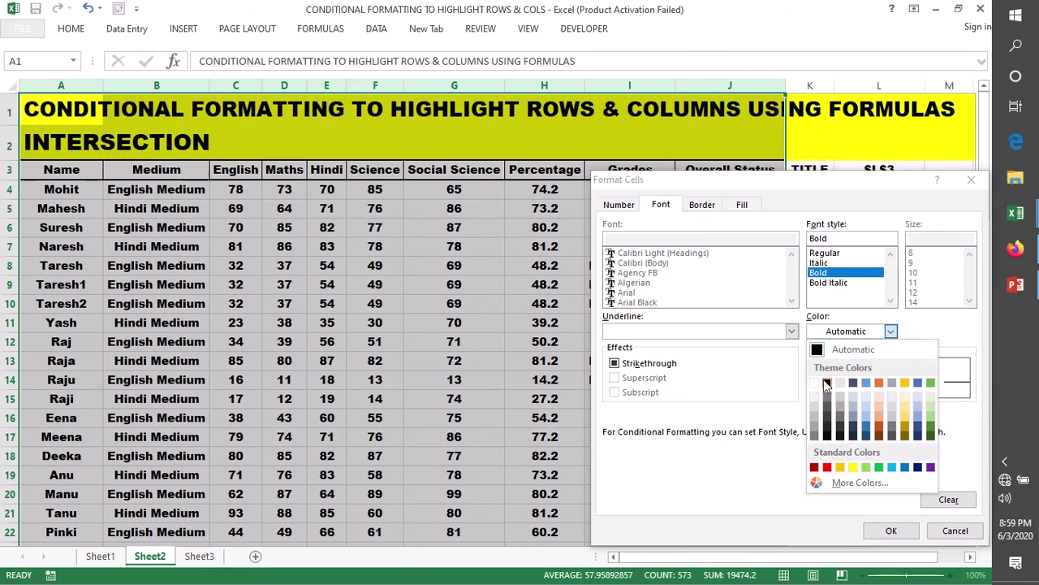
click(821, 385)
click(891, 530)
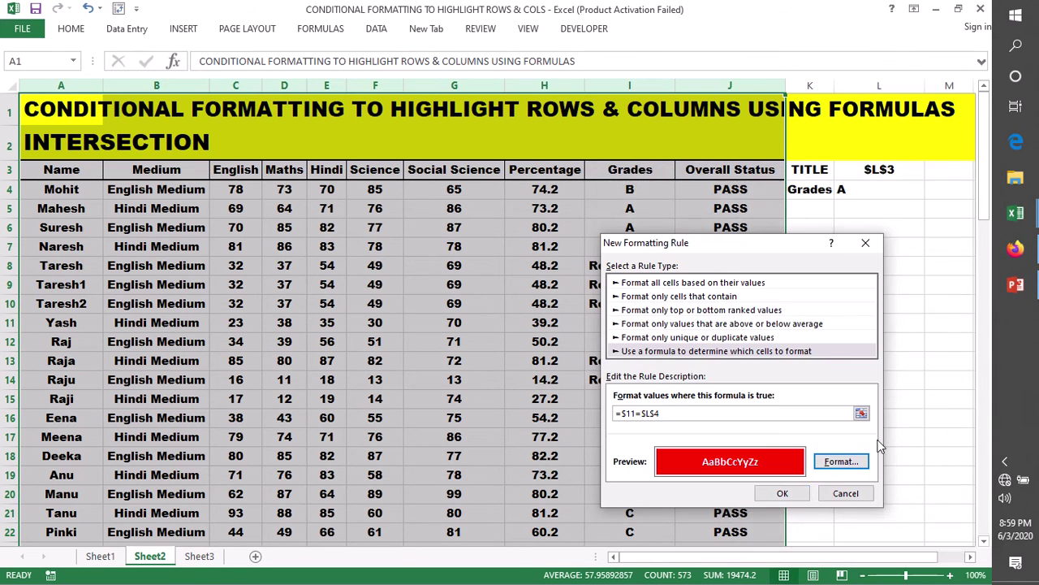
click(782, 494)
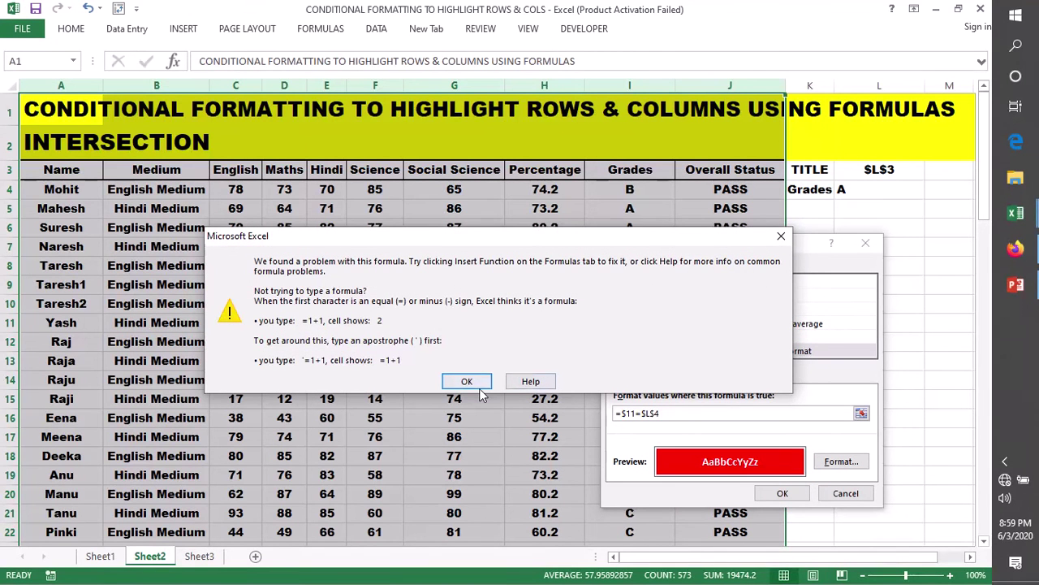
click(479, 386)
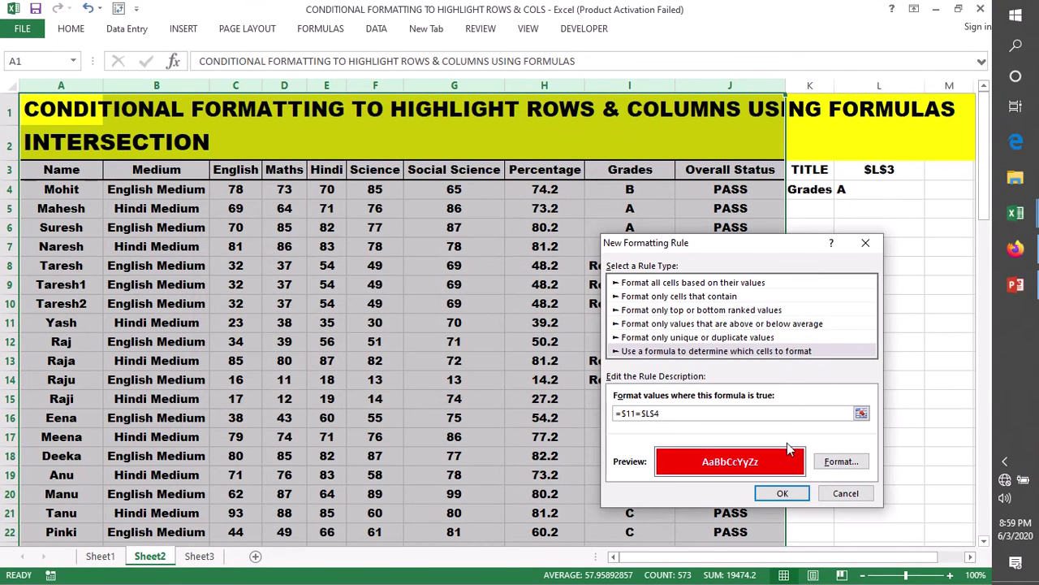
click(633, 413)
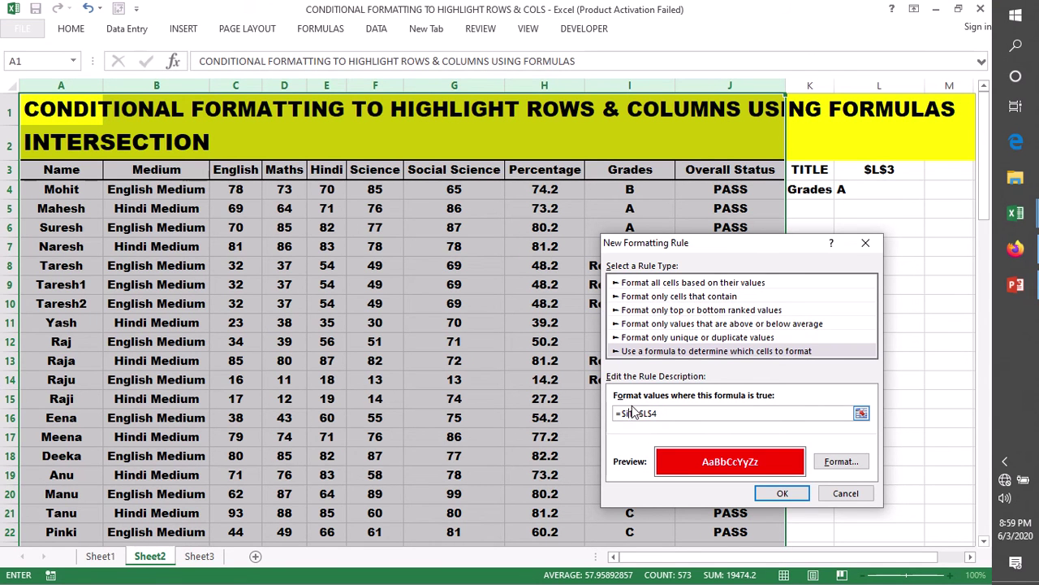
click(781, 493)
click(840, 318)
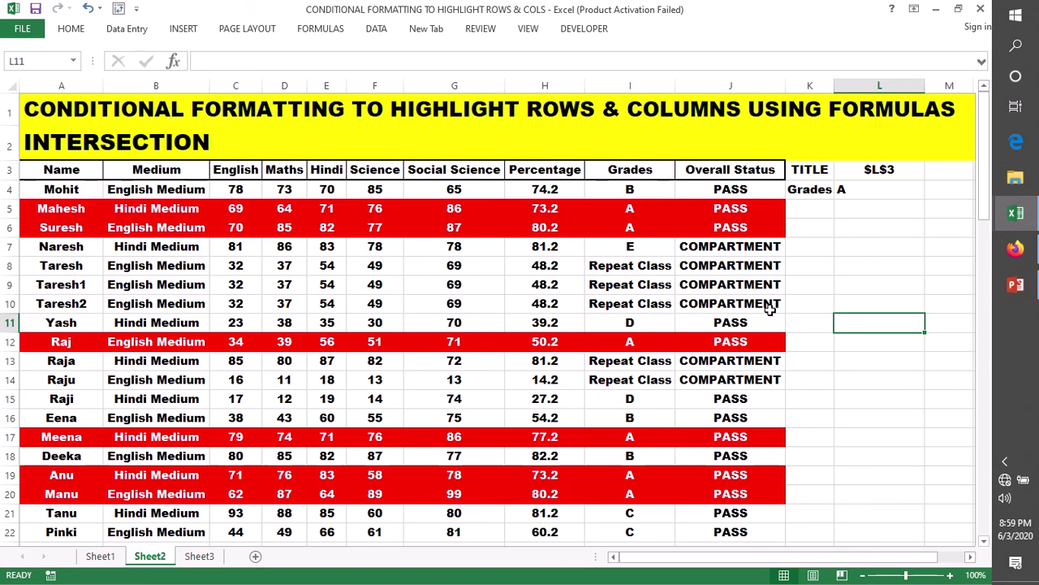
click(865, 191)
double_click(864, 191)
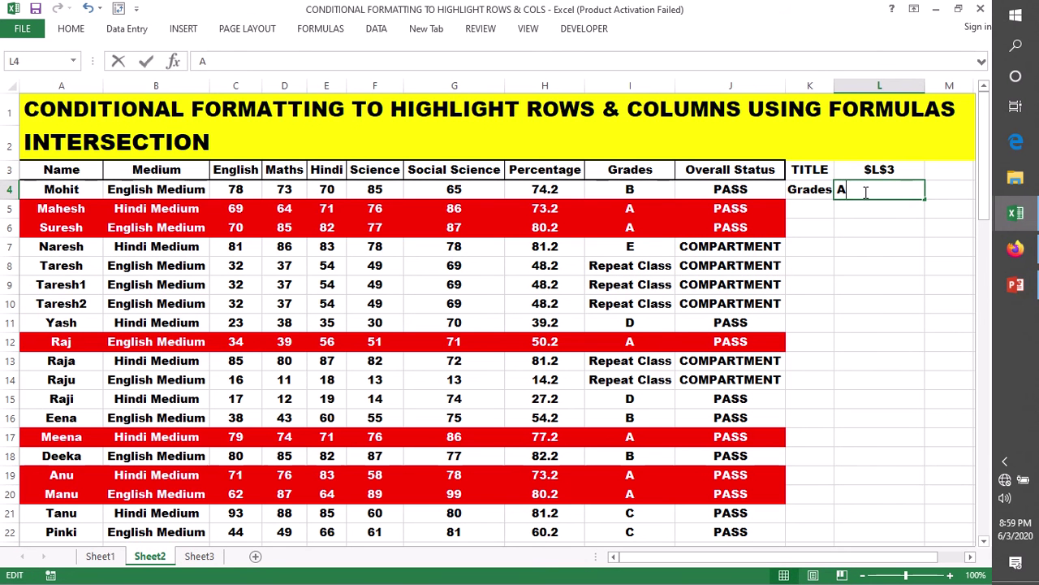
key(BackSpace)
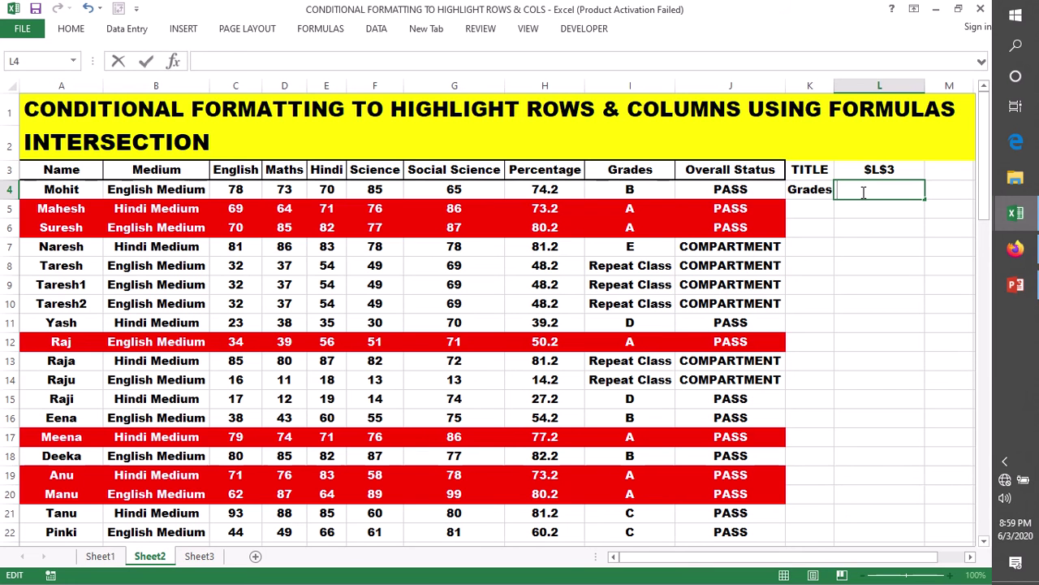
text(R)
text(e)
text(peat)
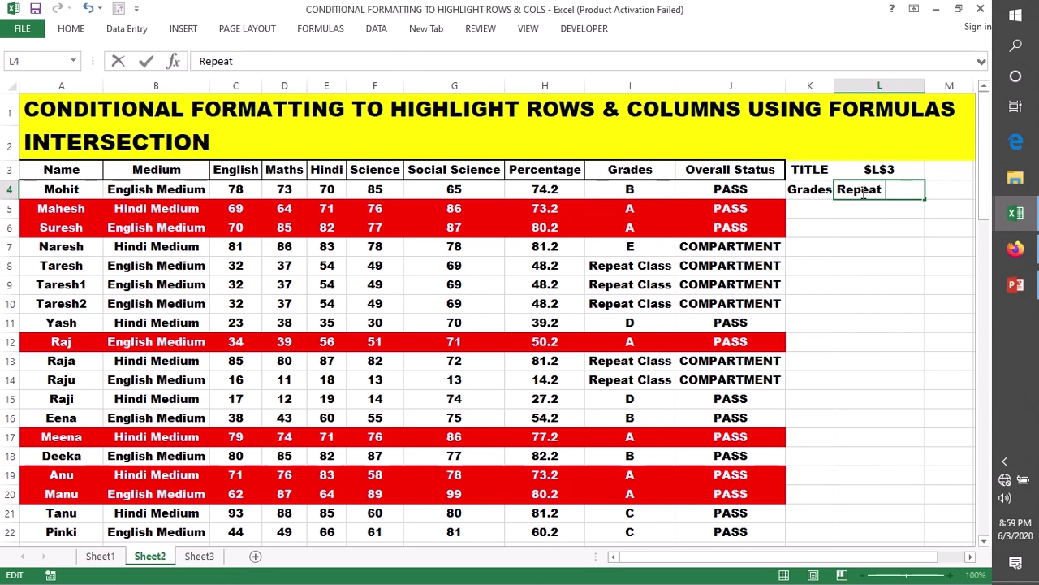
text( C)
text(lass)
click(884, 282)
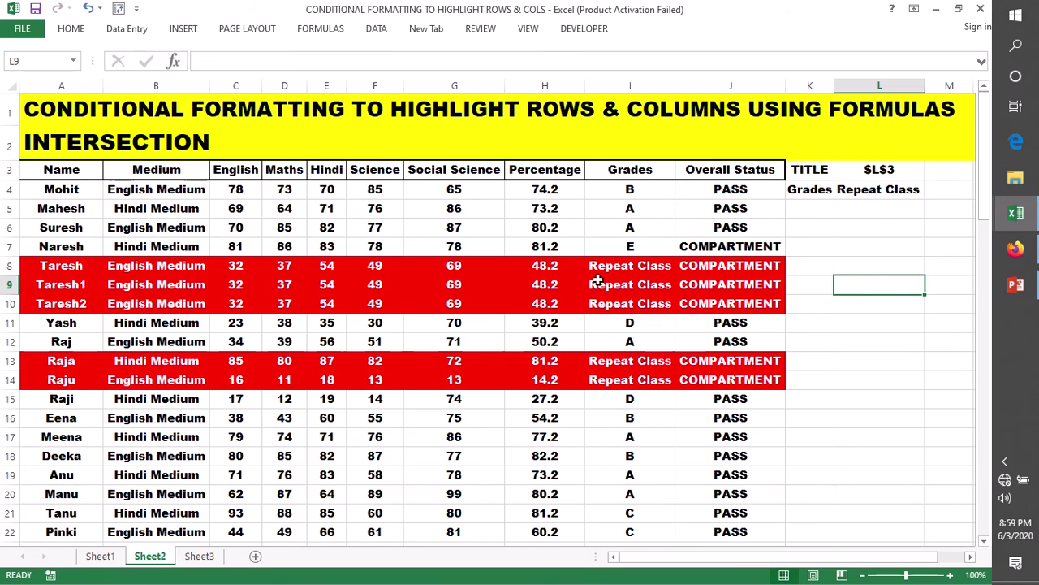
click(7, 265)
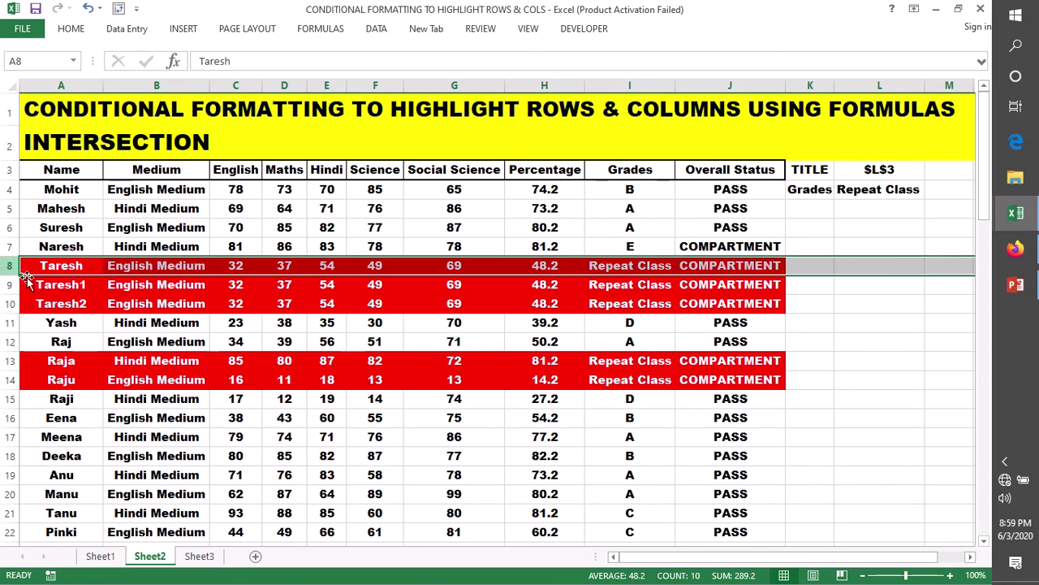
scroll(892, 226, down, 2)
scroll(894, 227, down, 3)
scroll(895, 229, down, 2)
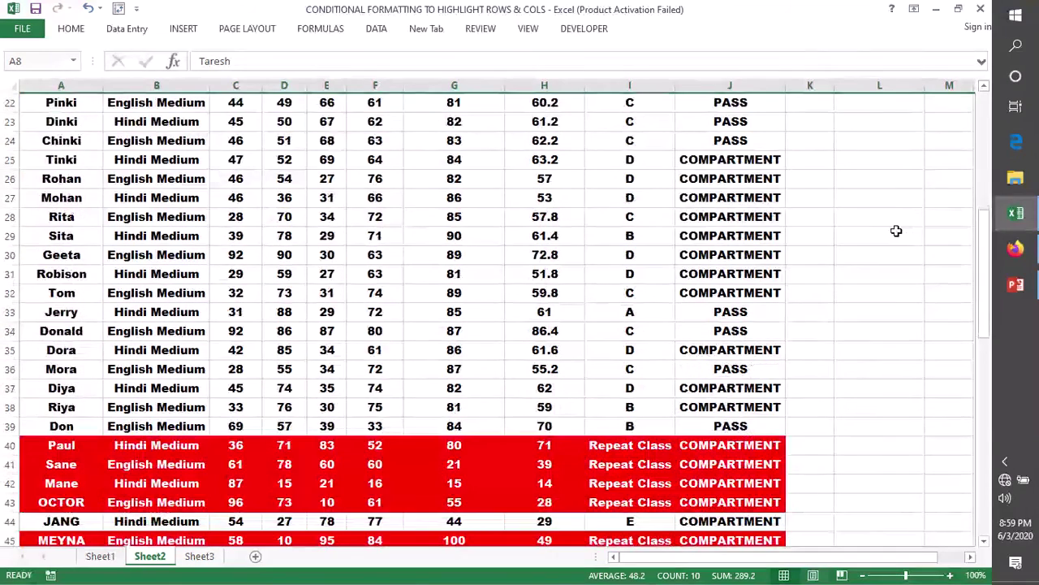
scroll(897, 231, down, 1)
scroll(897, 231, down, 1)
scroll(895, 225, up, 9)
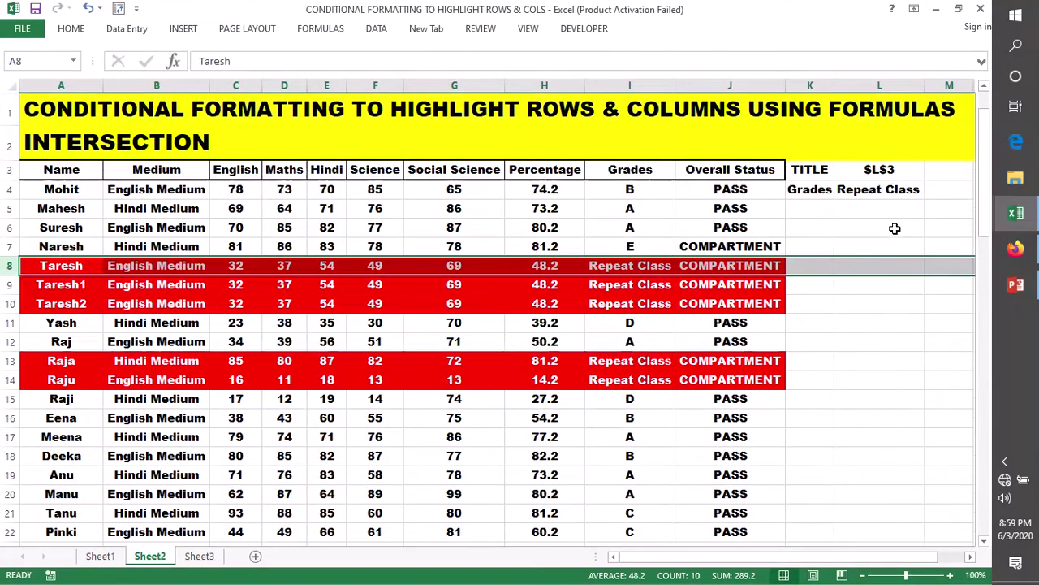
click(884, 192)
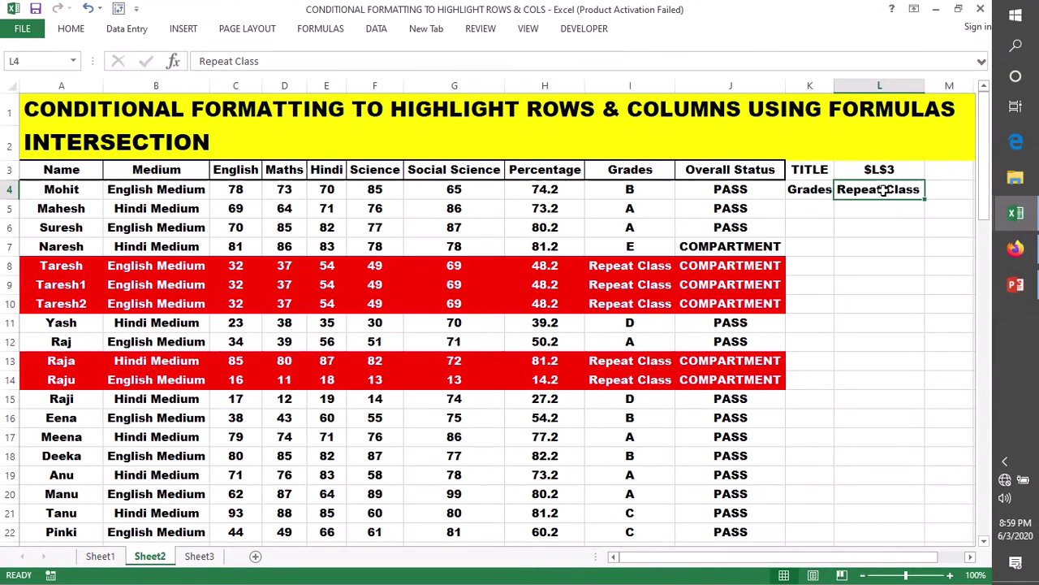
click(808, 173)
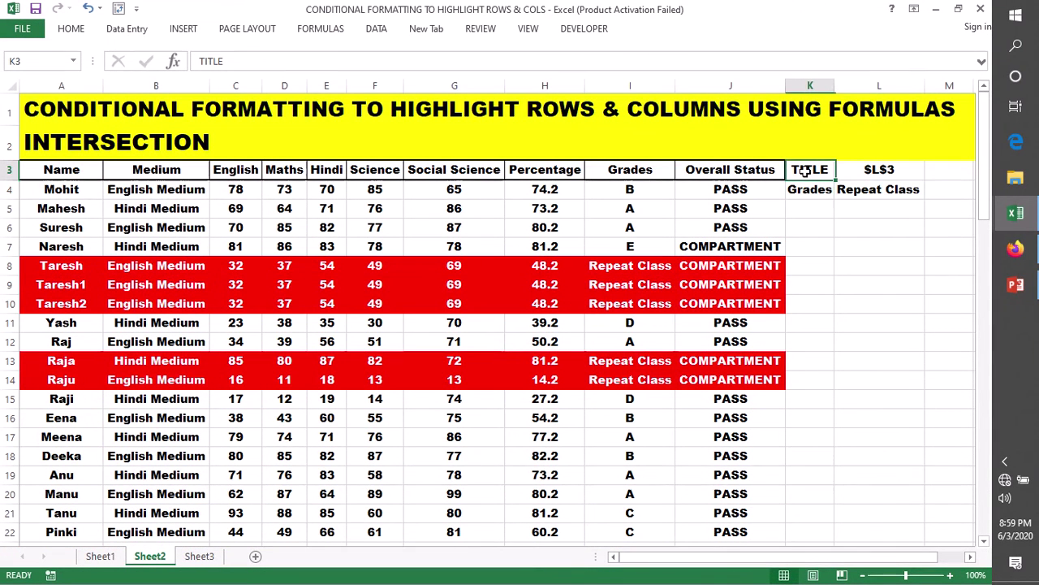
click(6, 144)
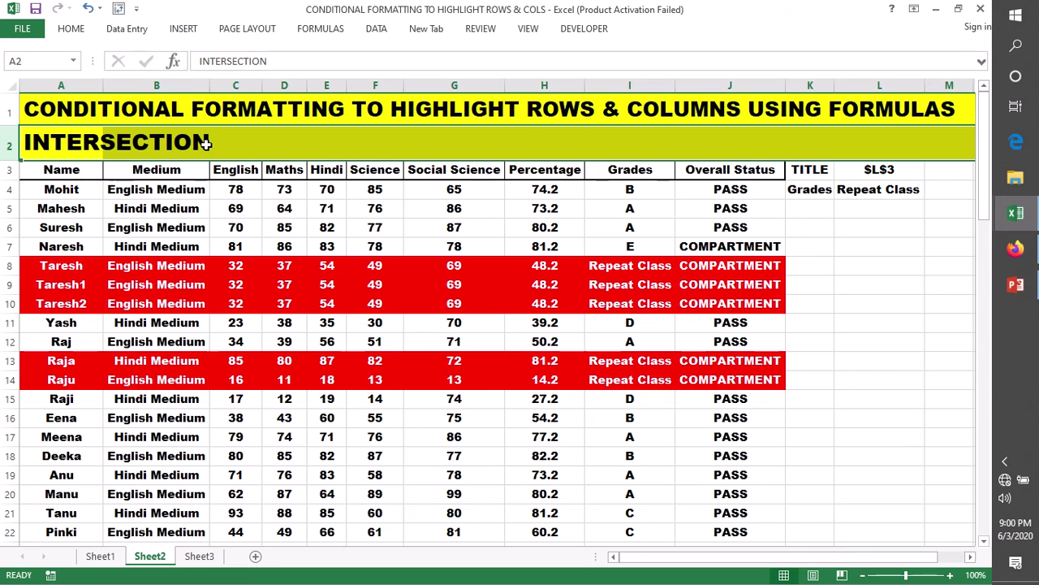
click(949, 287)
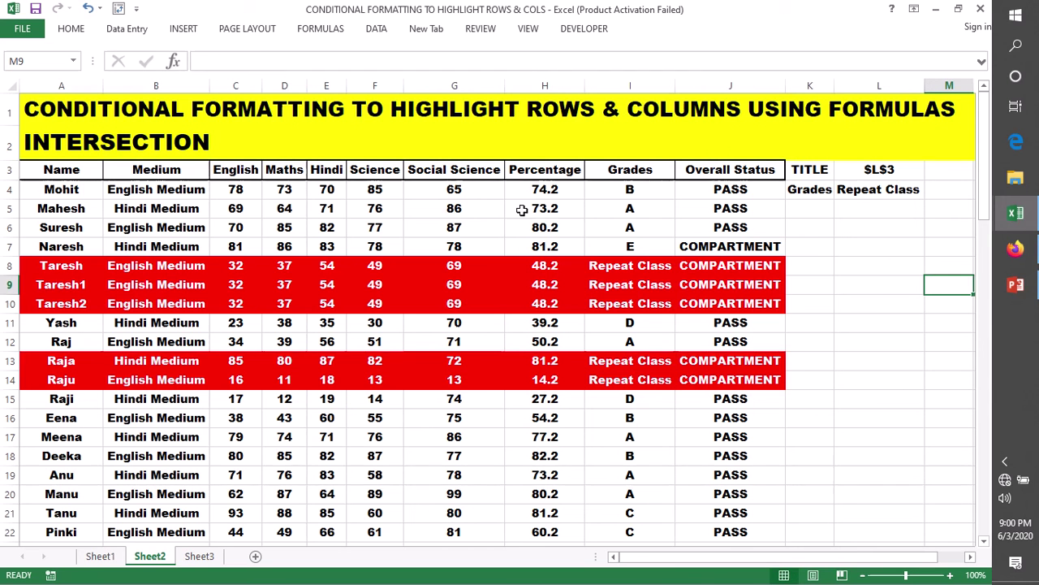
click(461, 84)
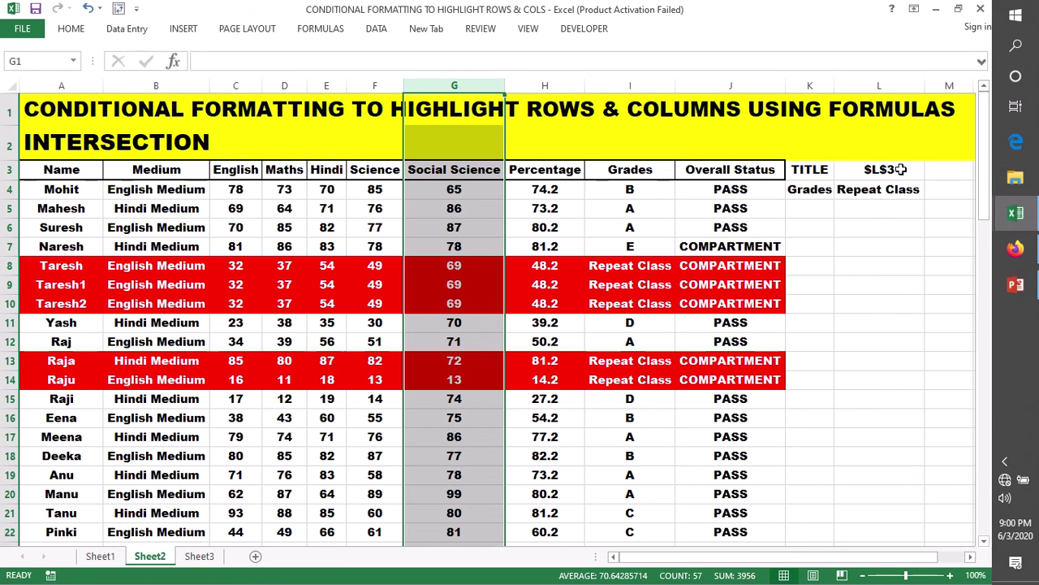
click(900, 169)
key(ctrl+c)
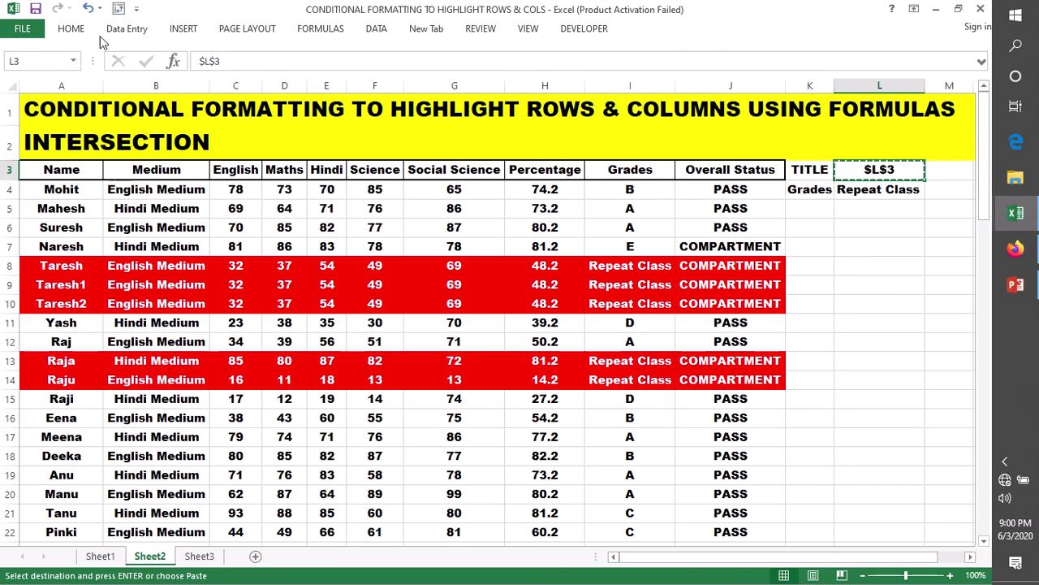
click(71, 29)
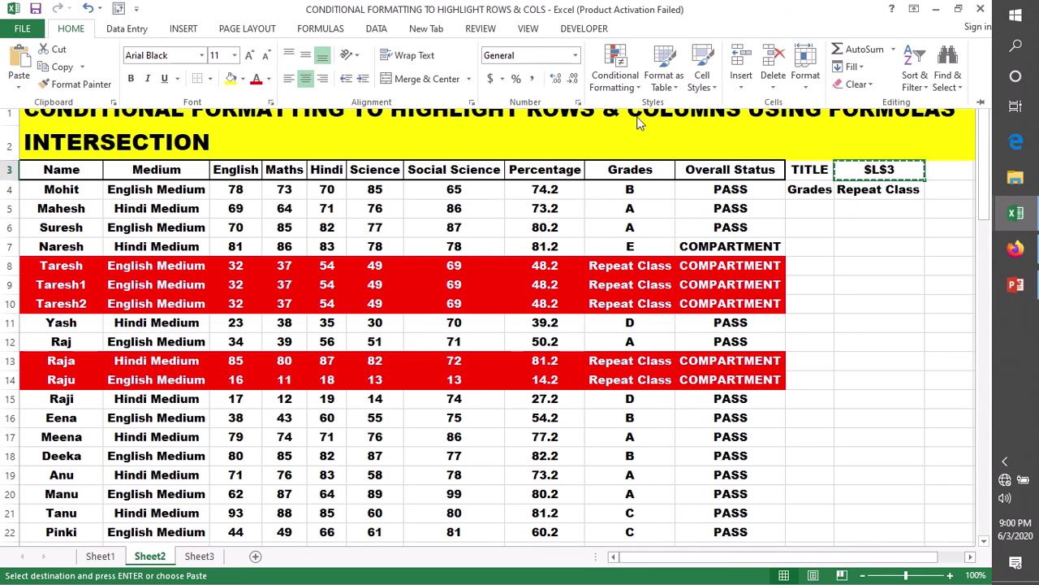
click(615, 69)
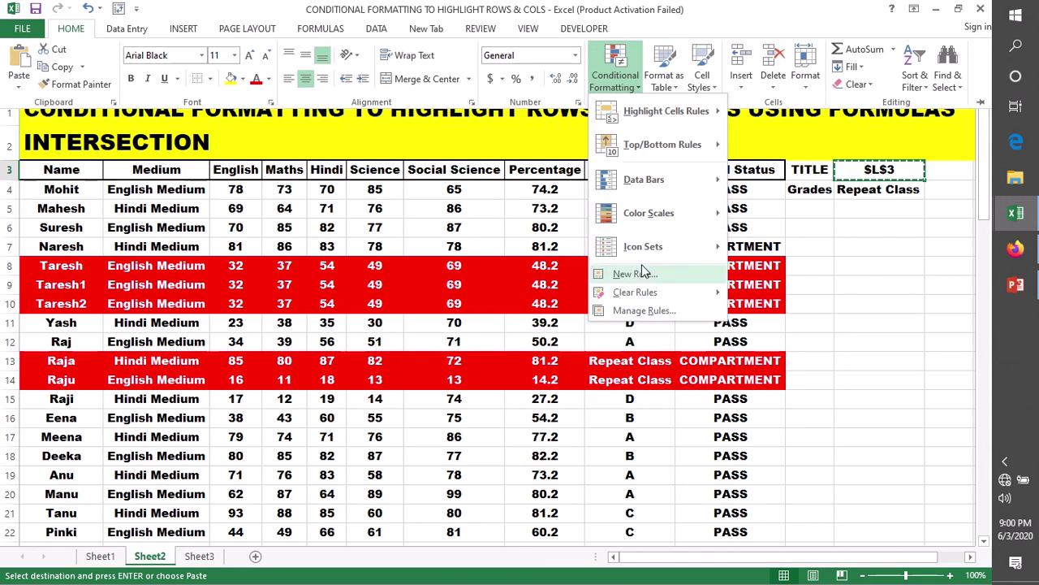
mouse_move(649, 212)
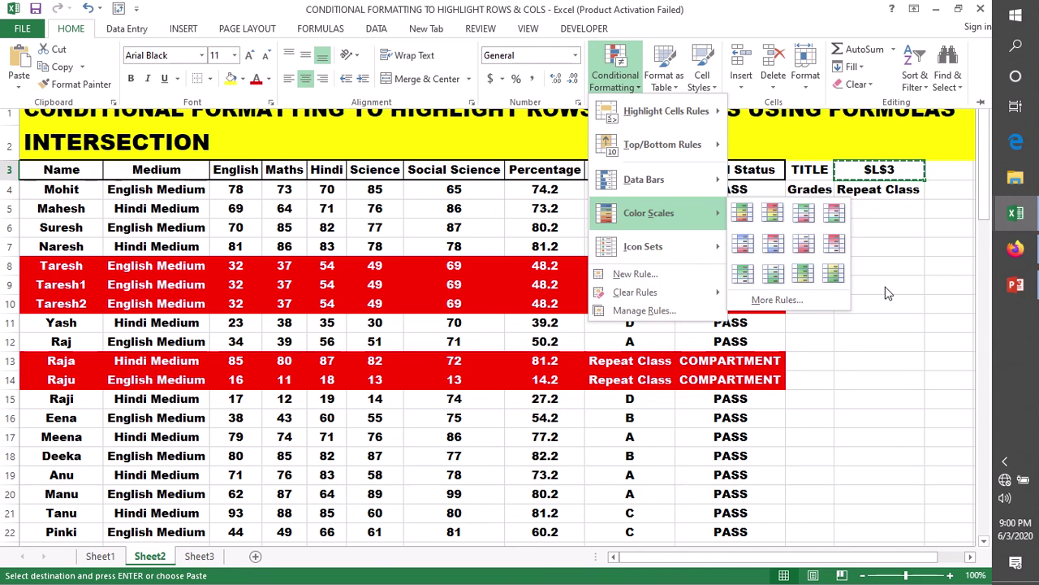
click(887, 293)
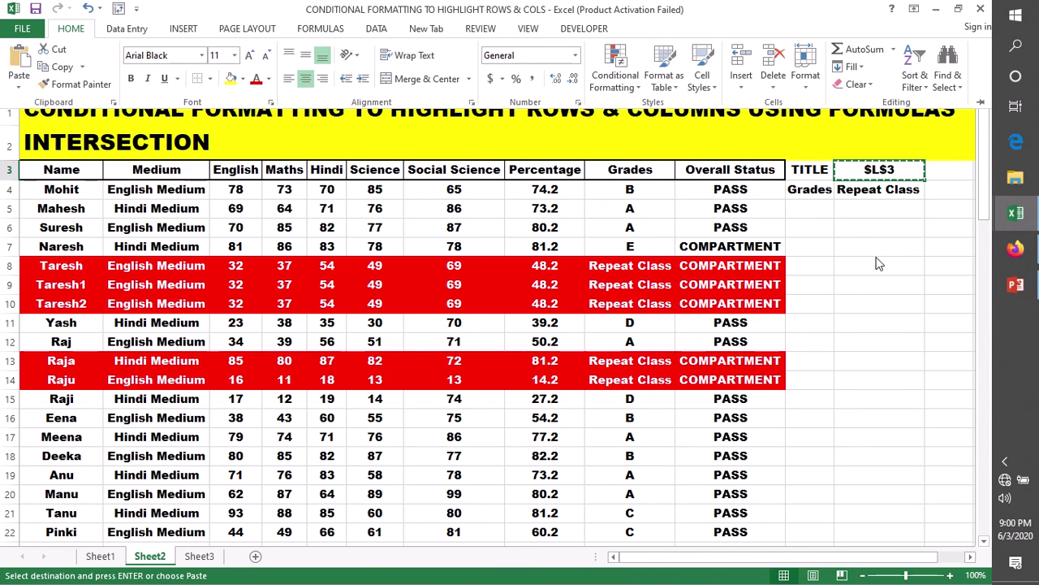
key(Escape)
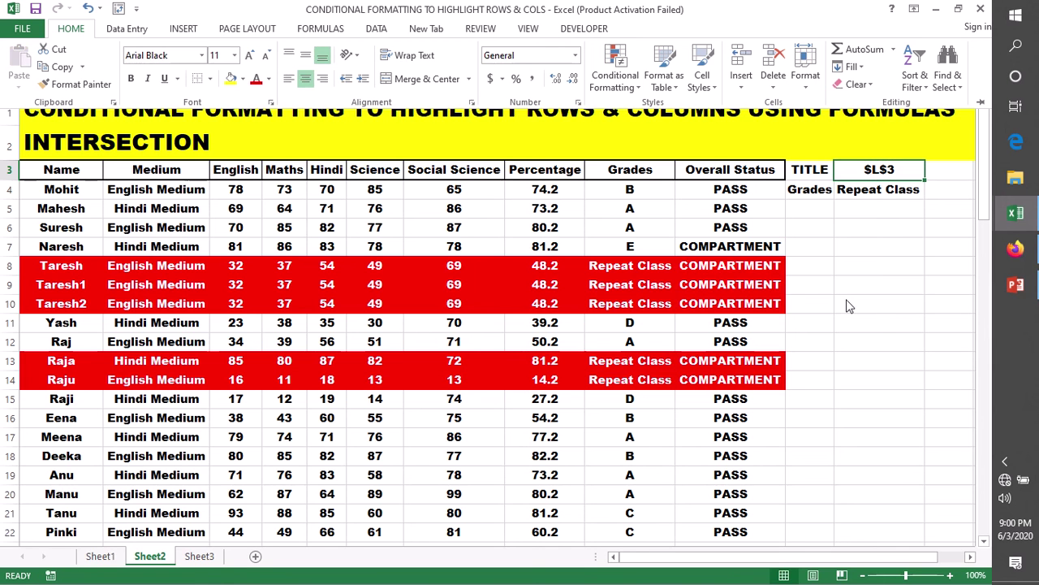
key(ctrl+F1)
In Manage Rules, edit the highlight rule's formula to =OR($I$3, $I1=$L$4).
mouse_move(61, 85)
mouse_down()
mouse_move(560, 96)
mouse_move(747, 88)
mouse_up()
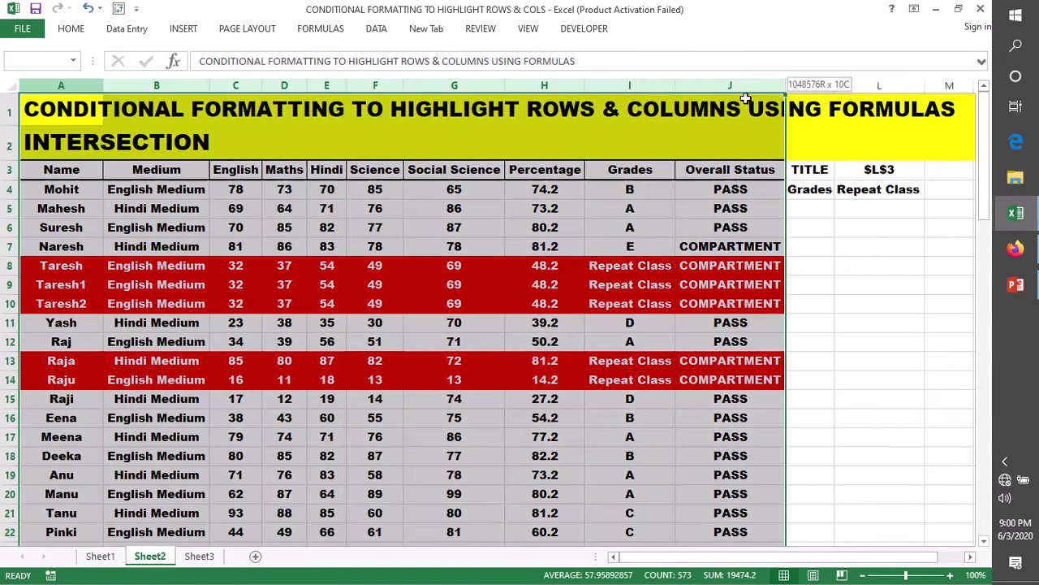
click(71, 28)
click(615, 73)
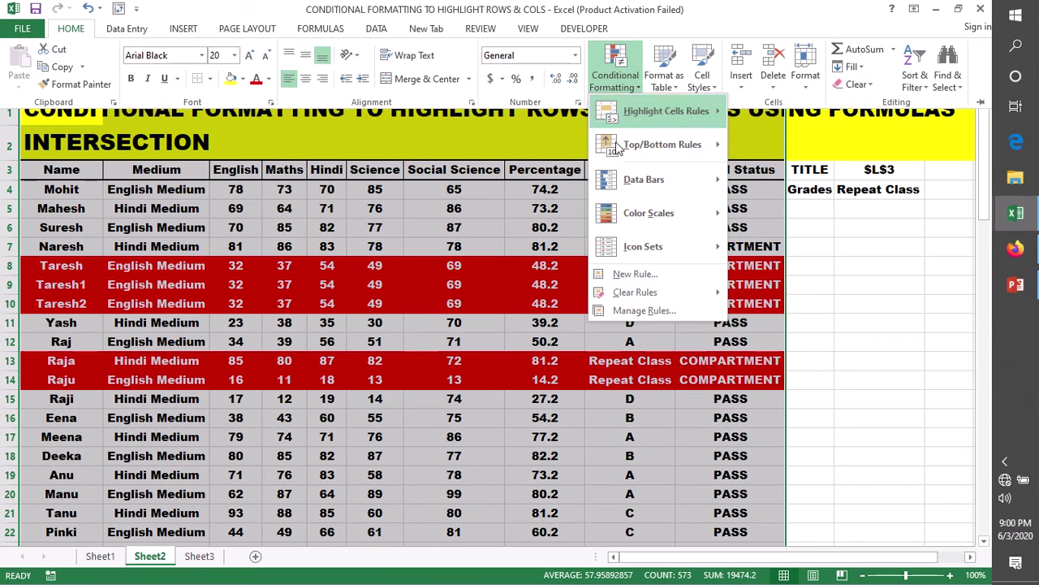
click(643, 311)
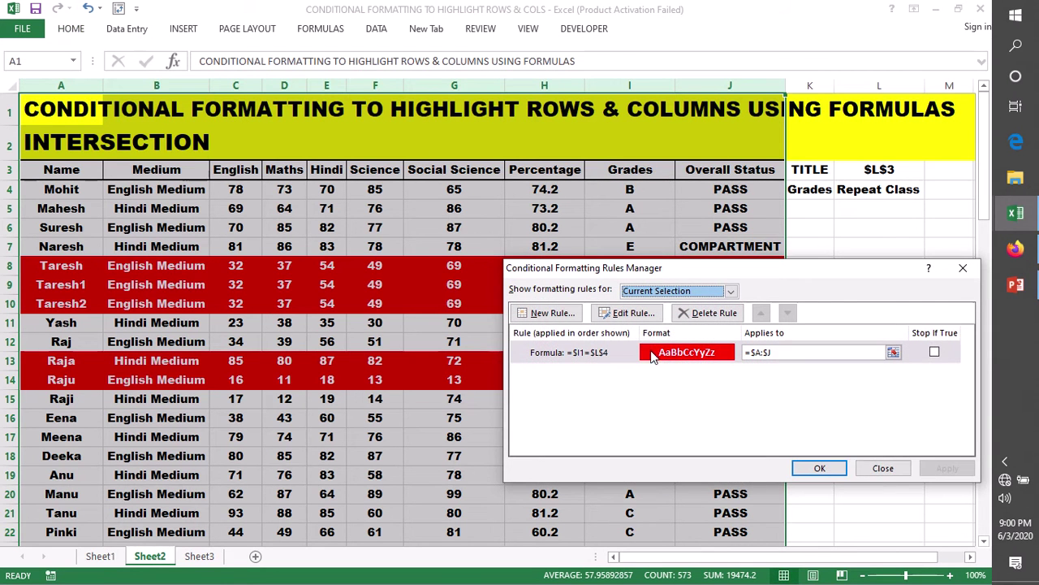
double_click(650, 353)
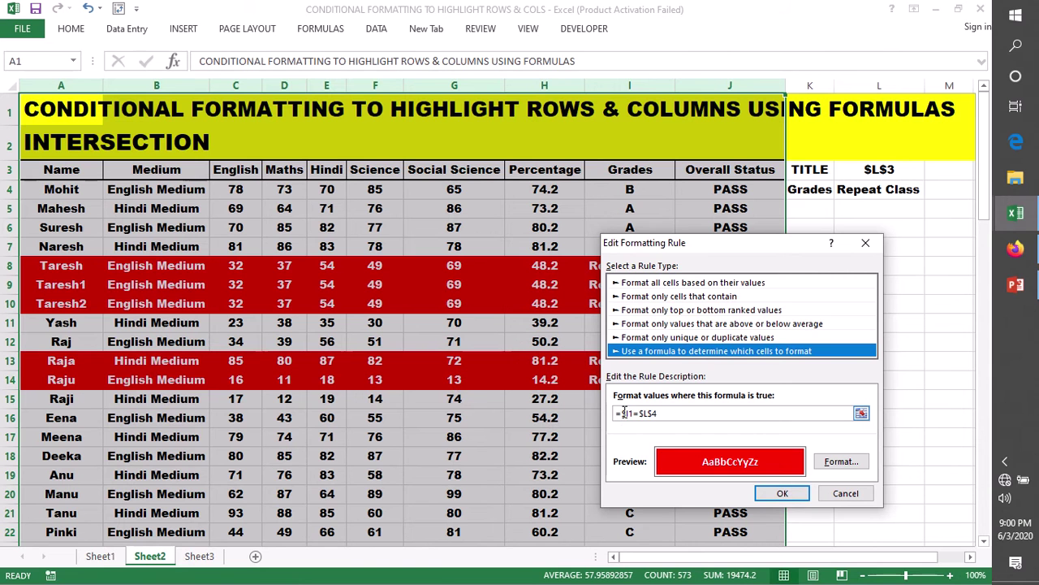
click(621, 412)
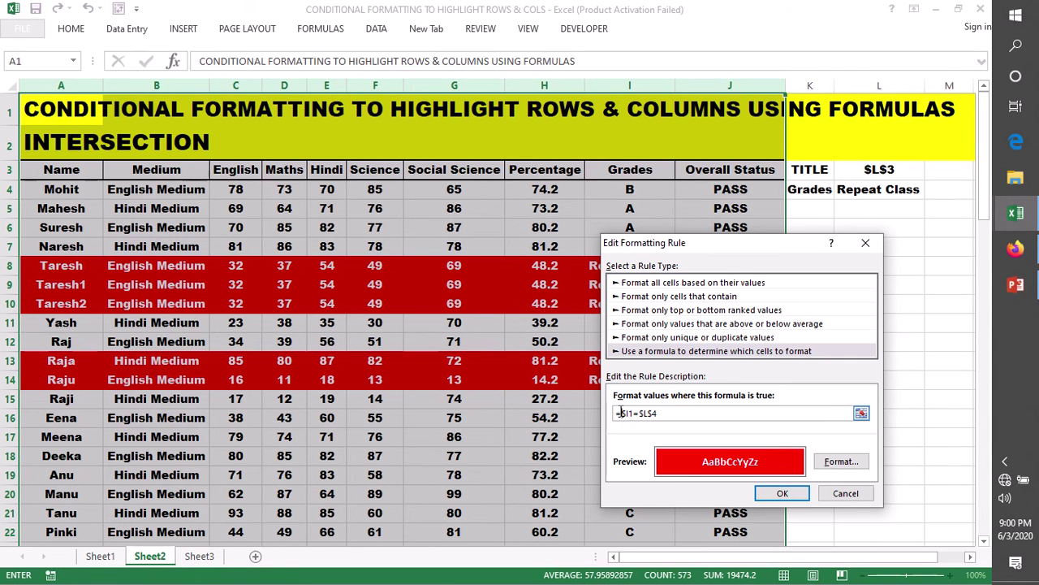
text(OR)
text(()
text($)
text($)
text($)
text(3)
text(,)
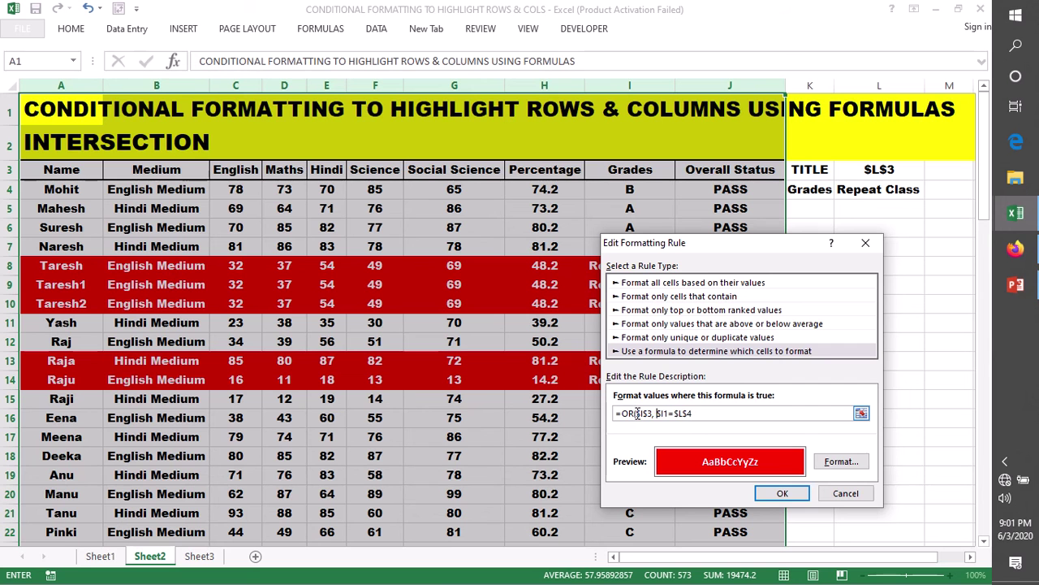
click(692, 414)
Edit the rule formula toward =OR(A$3=$I$3, $I1=$L$4) by inserting the A$3= comparison.
text())
drag(765, 243, 546, 242)
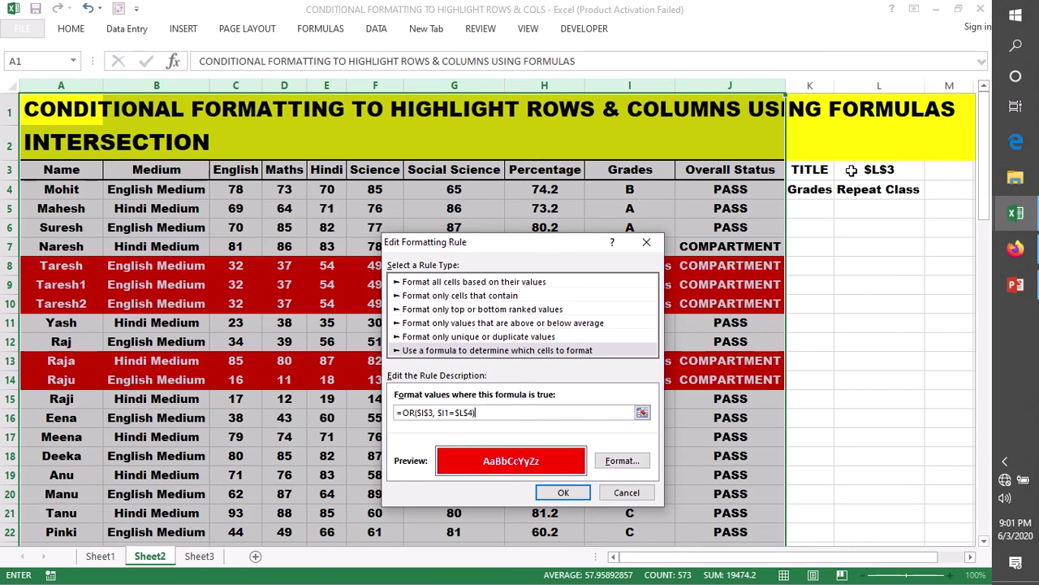
click(419, 414)
text($)
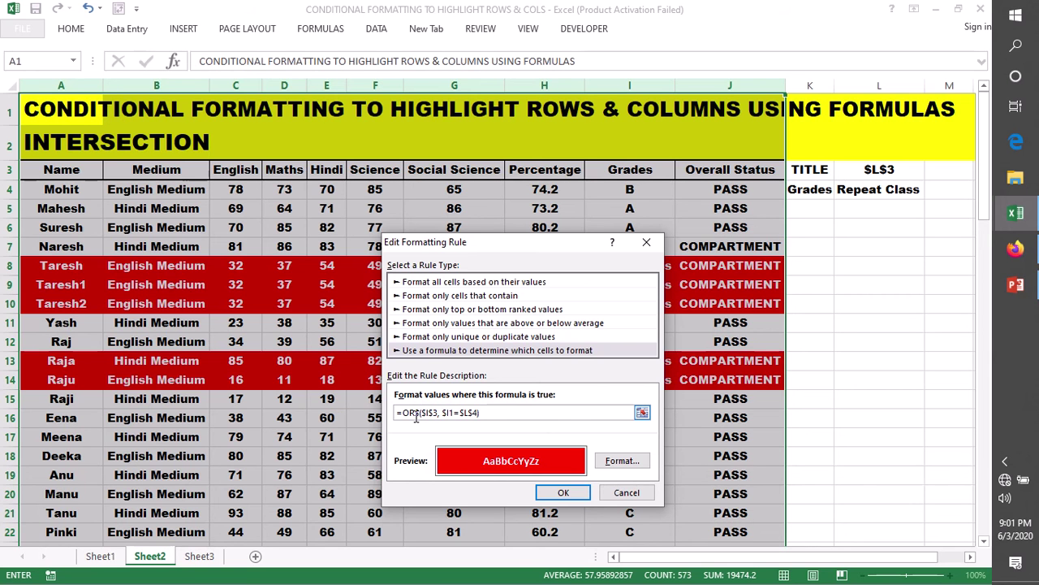
text(3=)
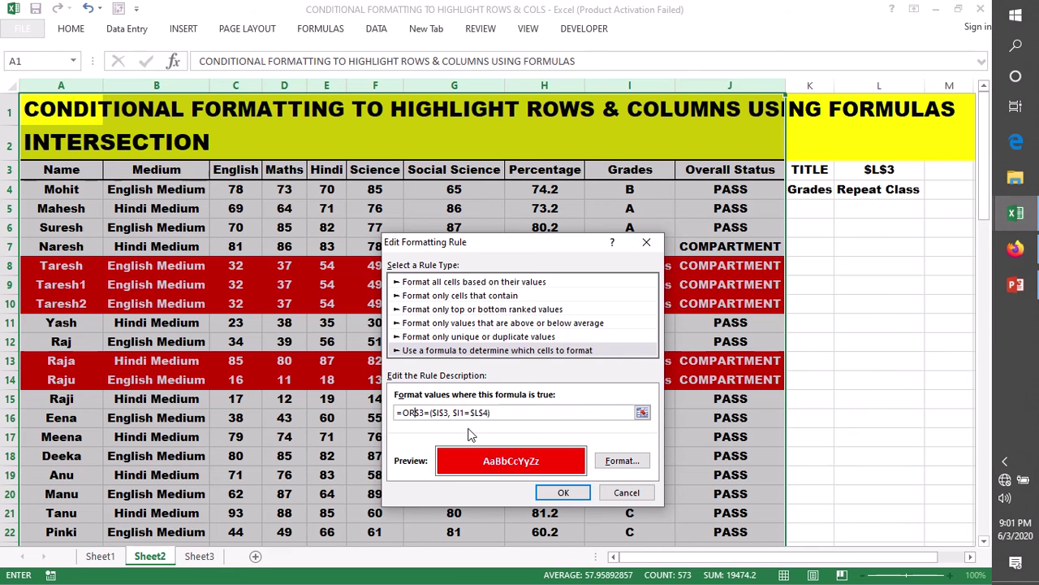
text(A$3=)
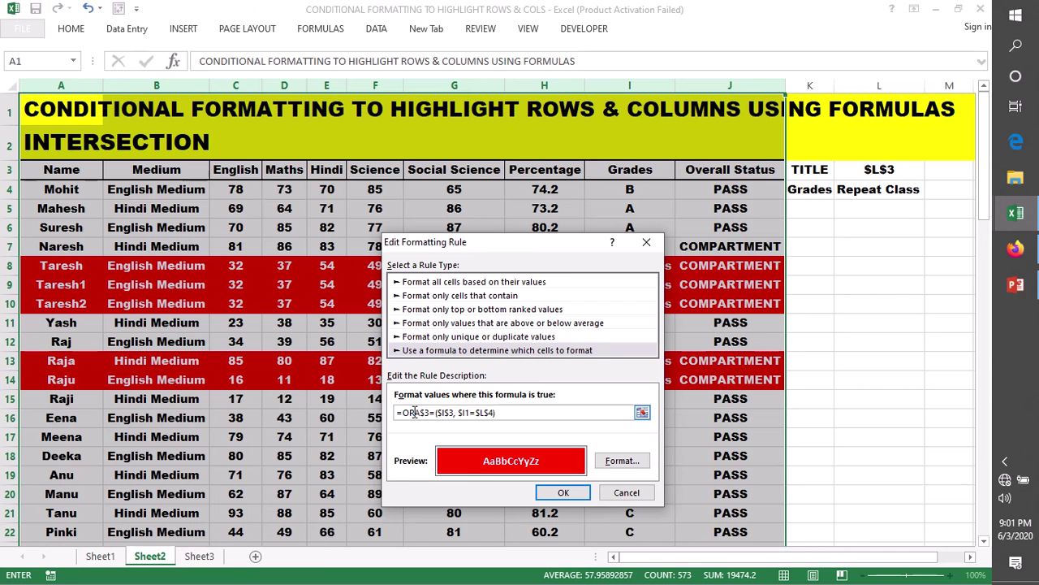
text(()
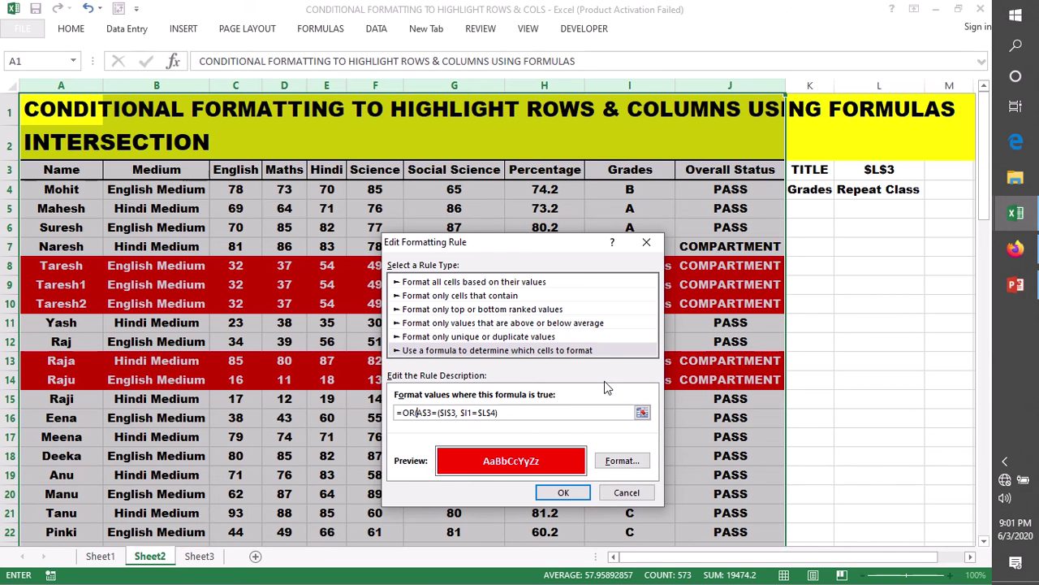
drag(500, 412, 410, 413)
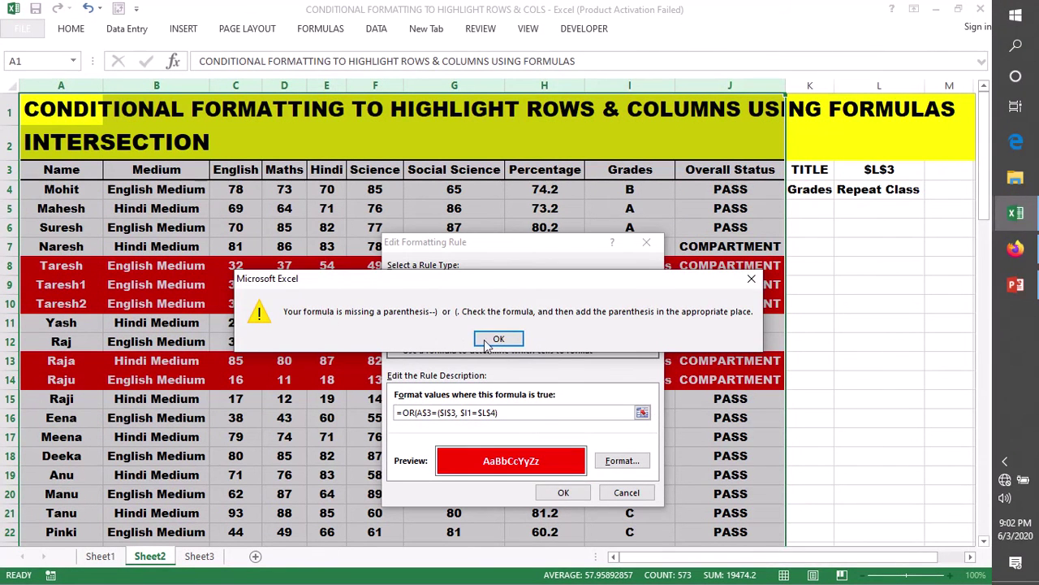
Dismiss the parenthesis warning, delete the stray parenthesis before $I$3, and save the rule.
click(498, 339)
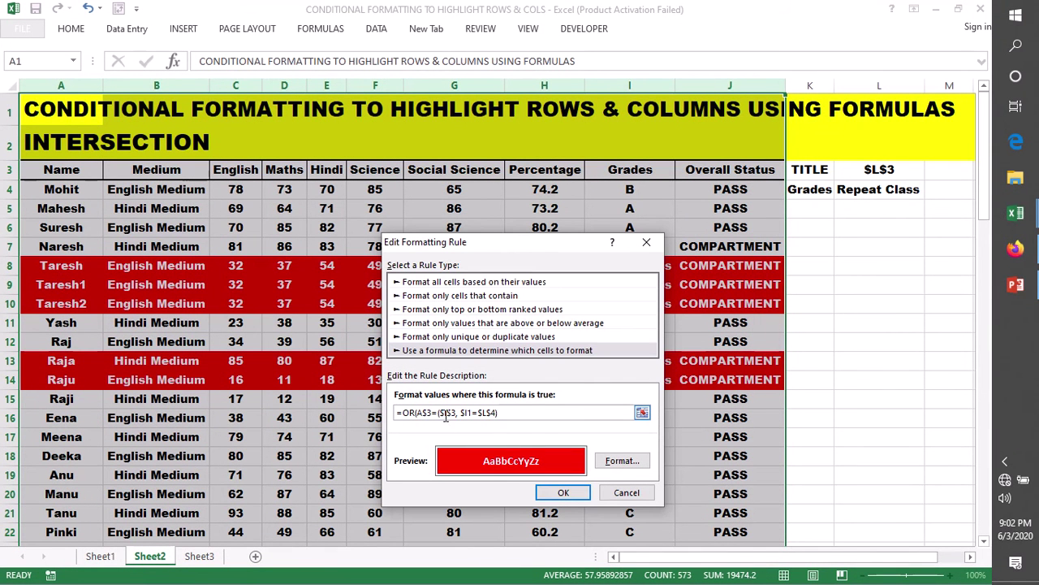
click(440, 412)
key(BackSpace)
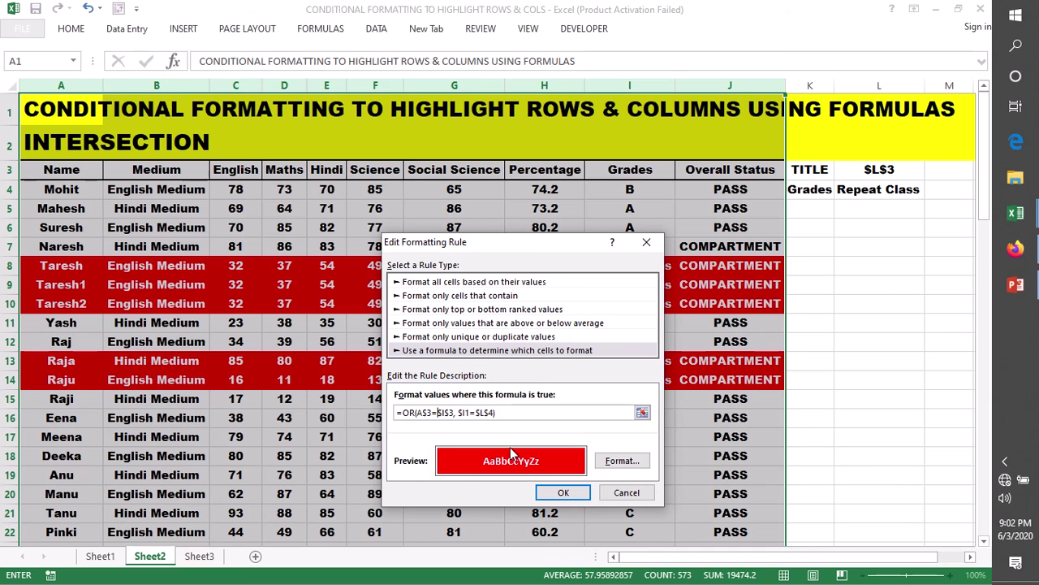
drag(500, 412, 403, 414)
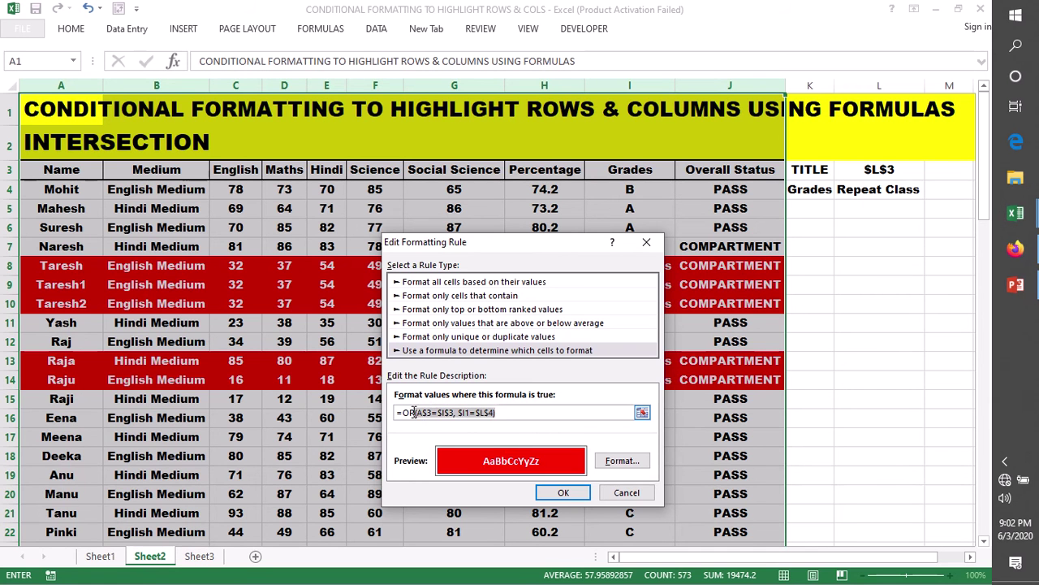
click(563, 492)
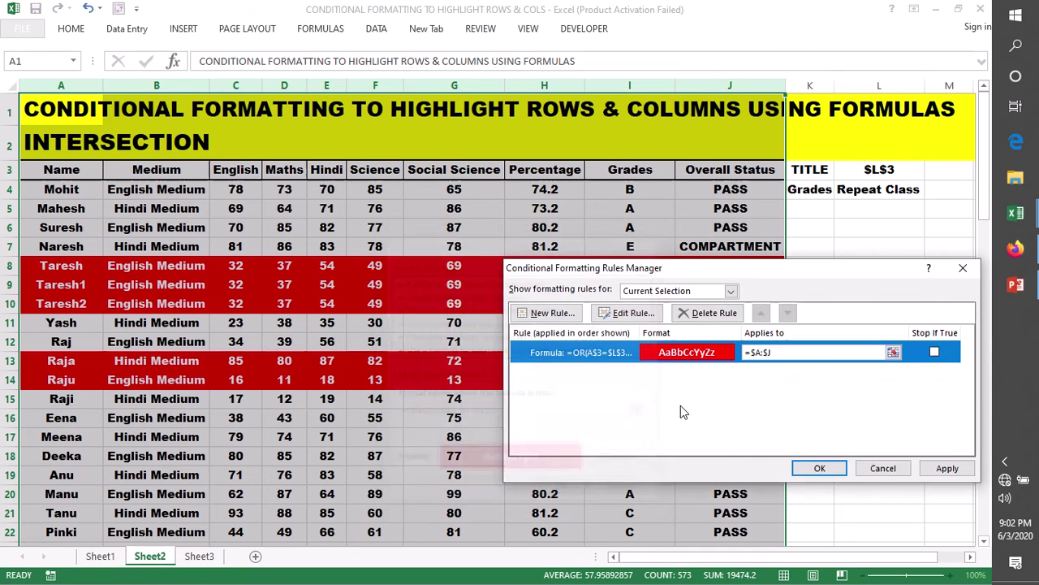
click(816, 469)
Replace L3's subject with English so column C turns red.
click(885, 169)
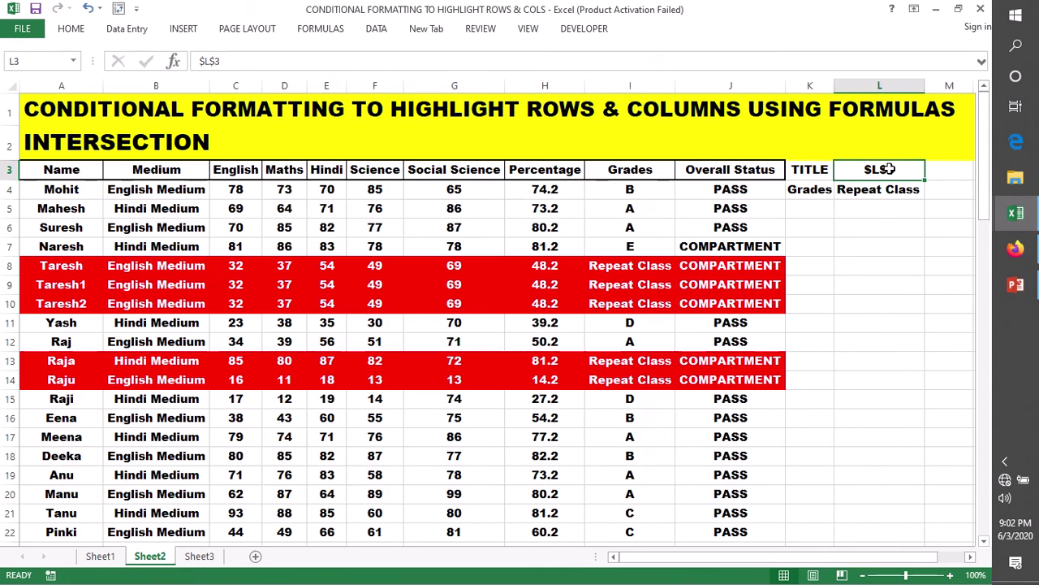
key(Delete)
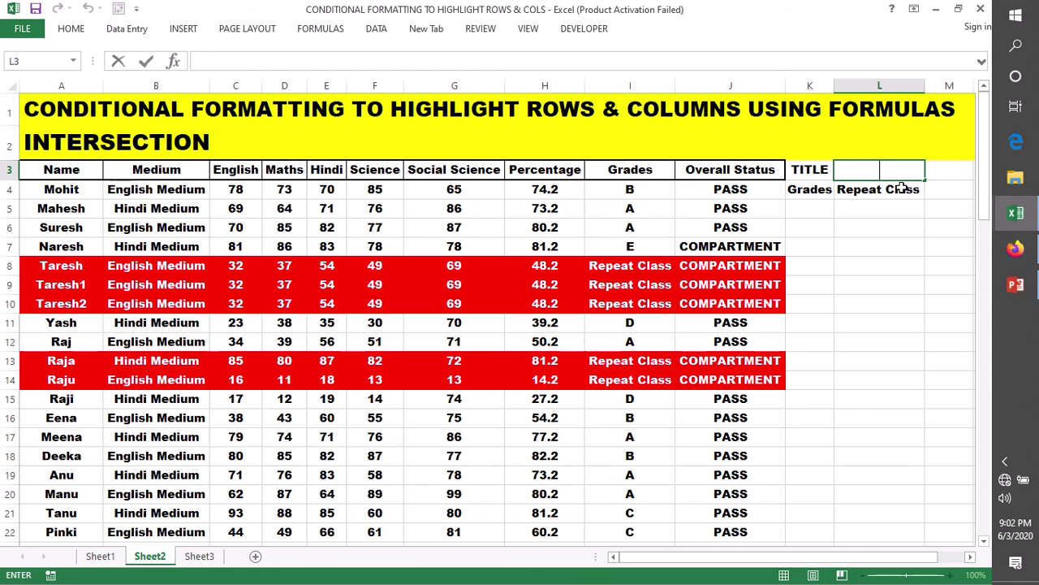
text(Eng)
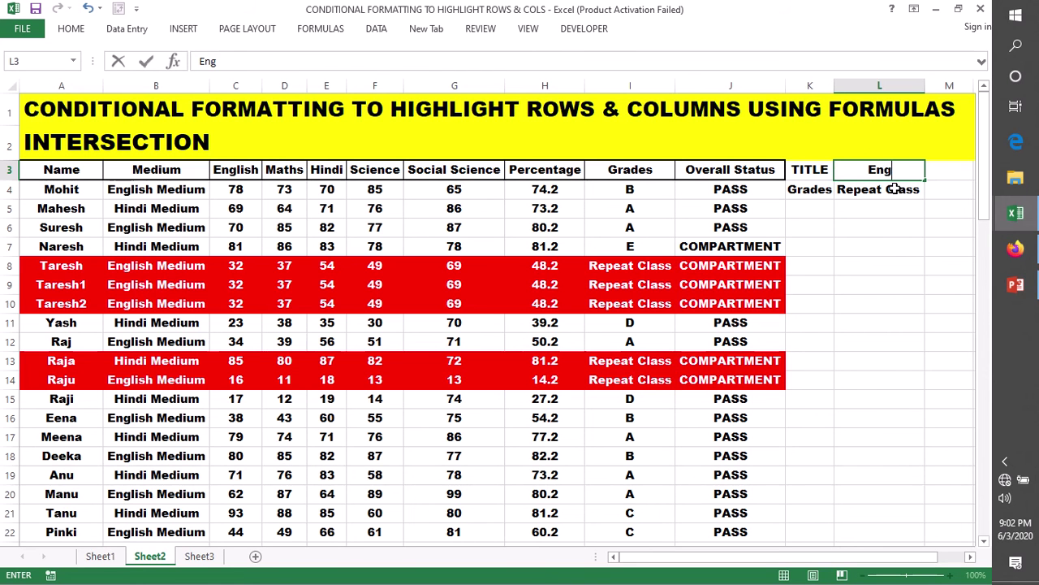
text(lish)
key(Return)
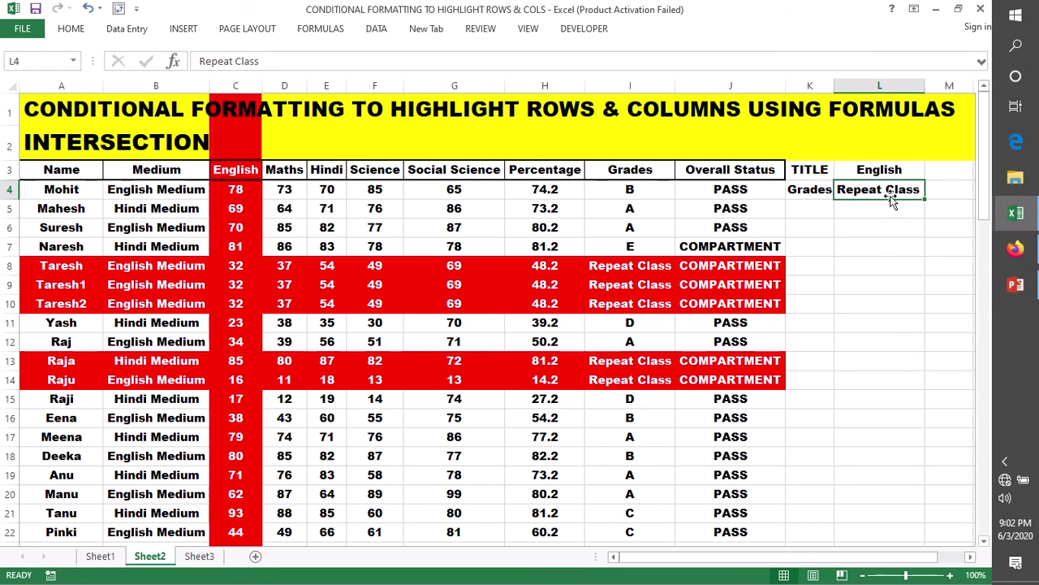
click(892, 281)
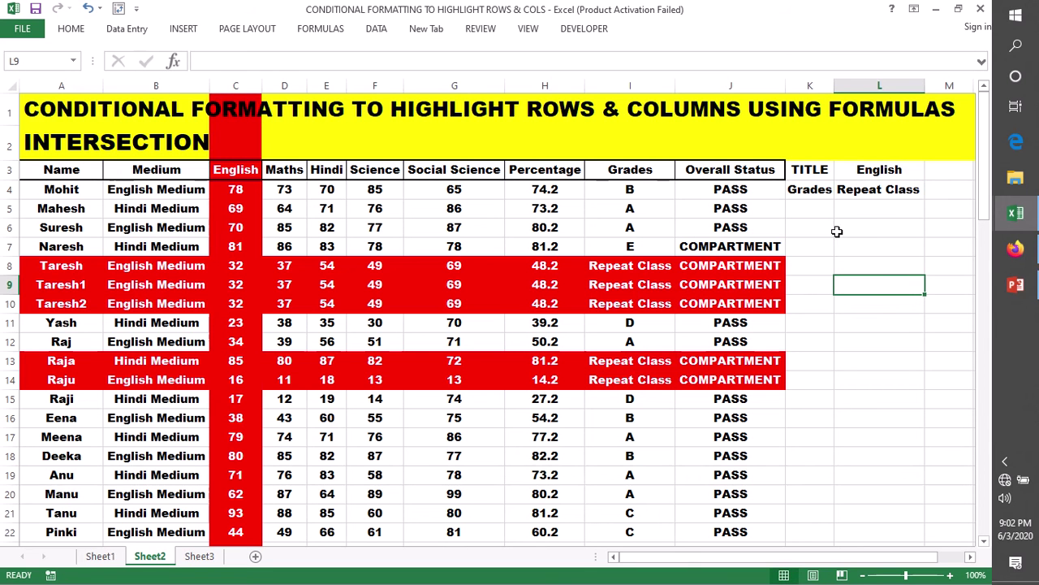
Append OR(A$3=$I$3, $I1=$L$4) to the INTERSECTION title in A2.
double_click(49, 143)
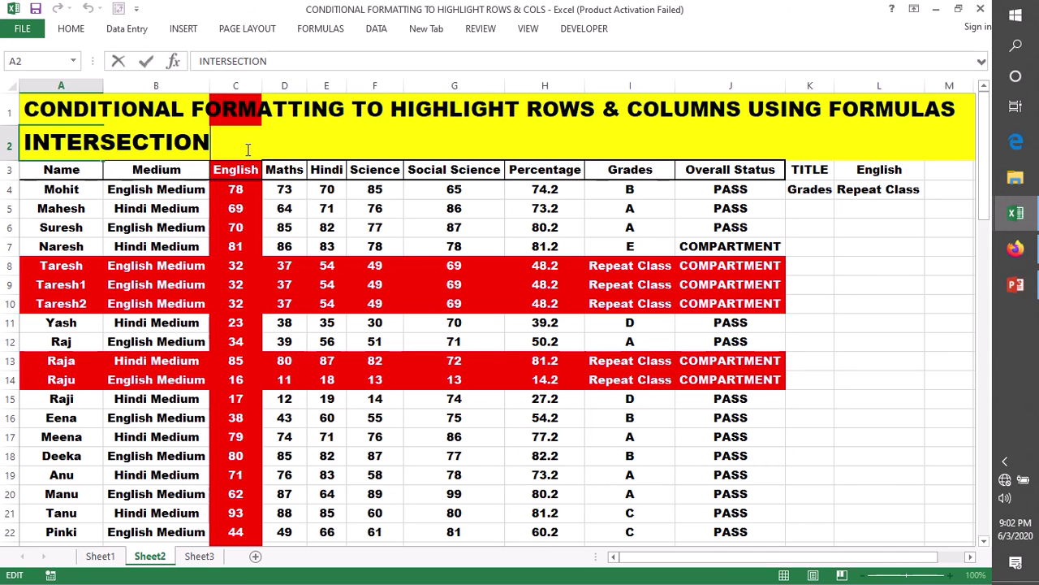
text(OR(A$3=$I$3, $I1=$L$4))
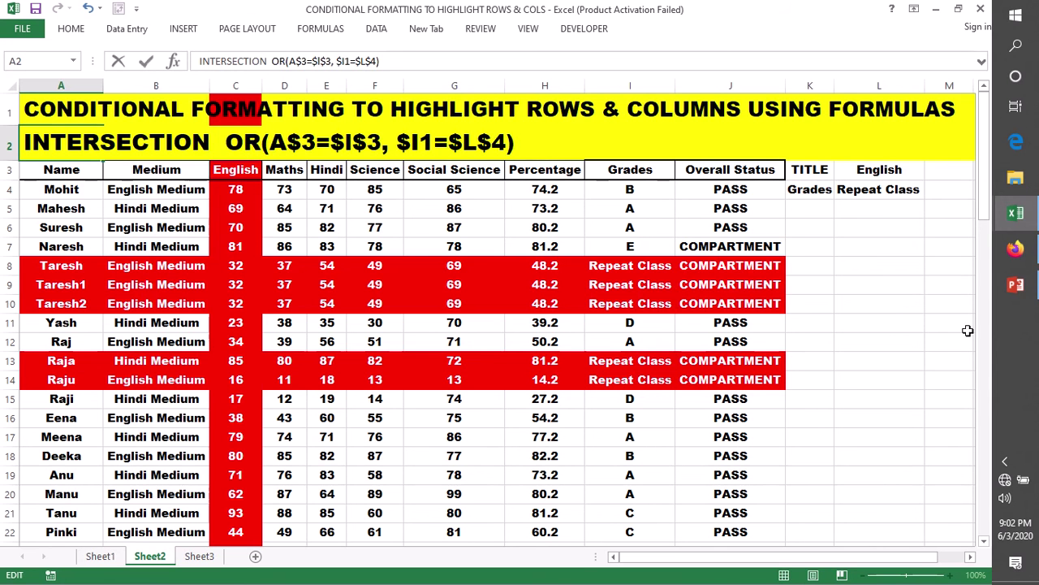
click(970, 331)
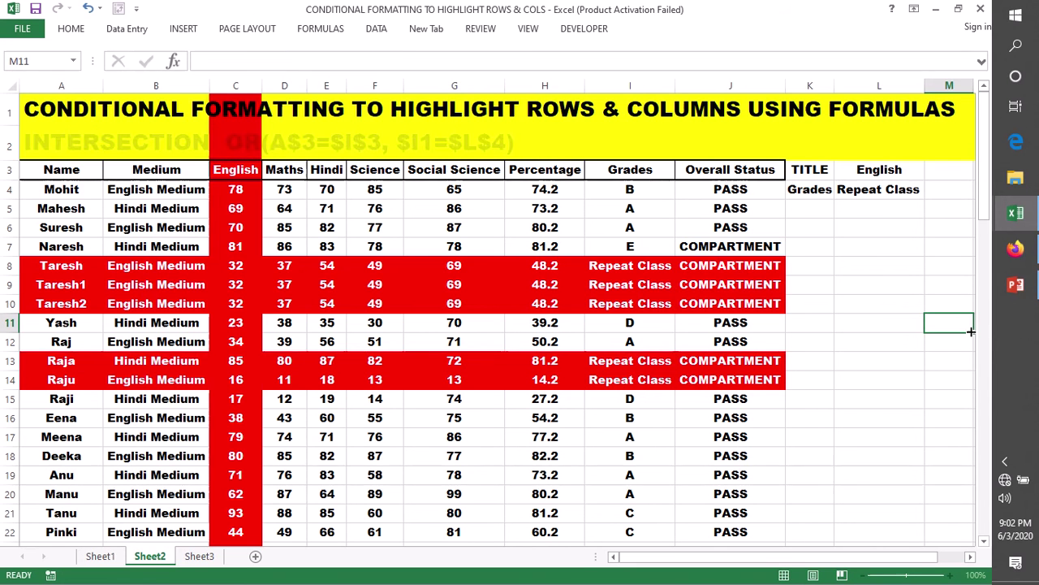
click(888, 169)
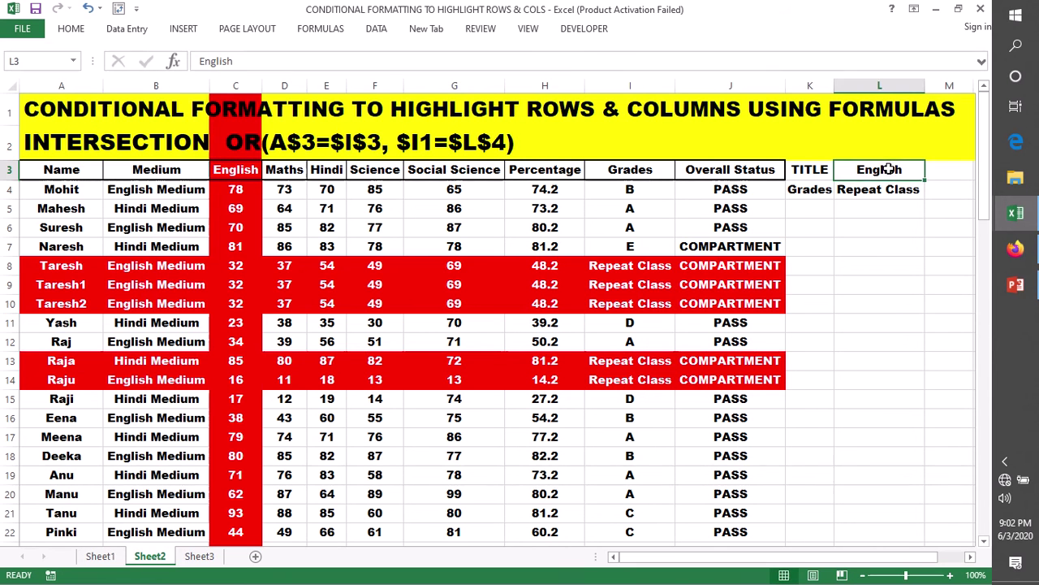
click(71, 29)
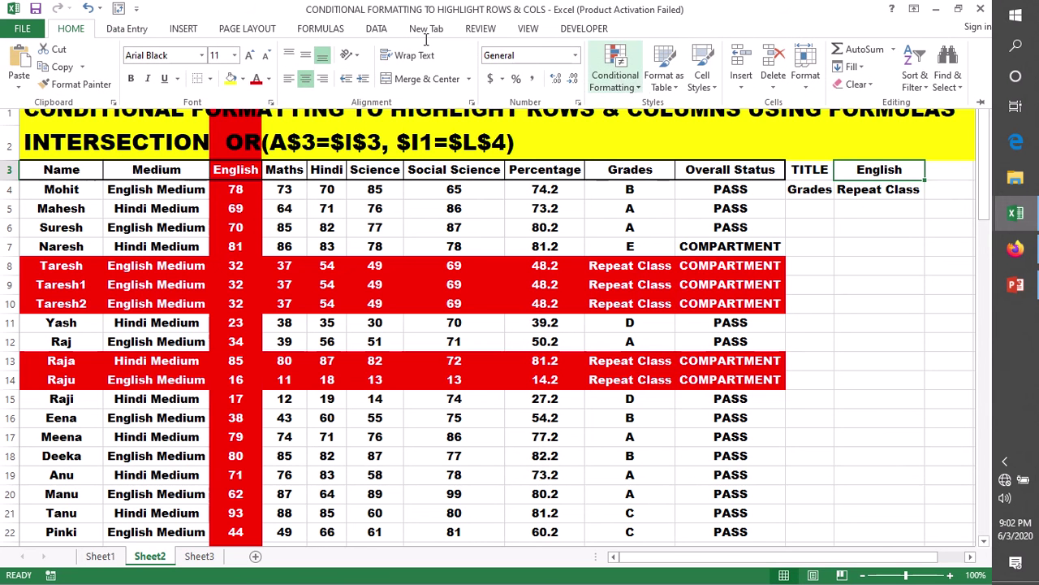
Add List data validation to L3 with source =$A$3:$J$3 from the header row.
click(127, 32)
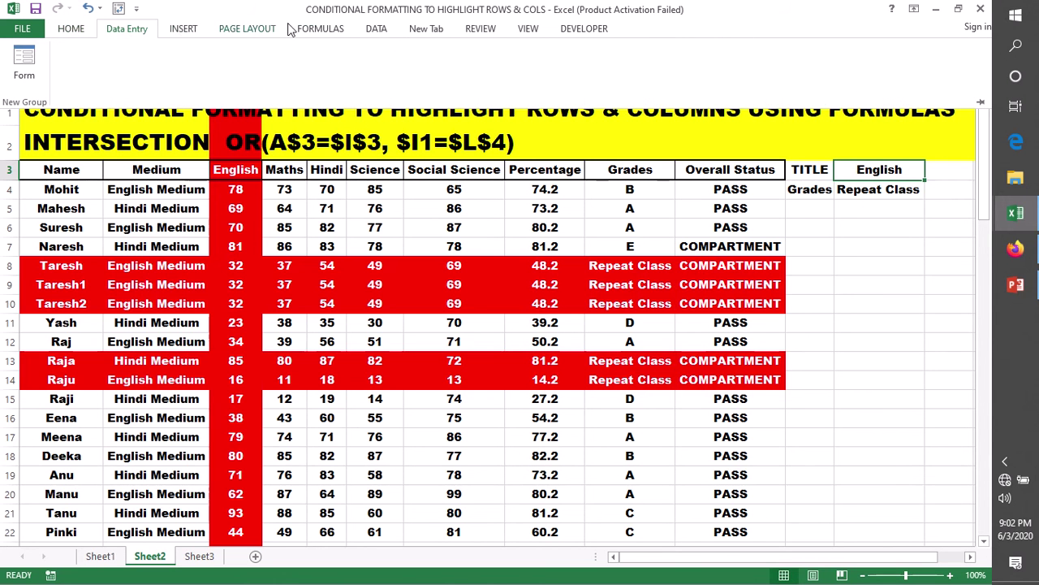
click(376, 32)
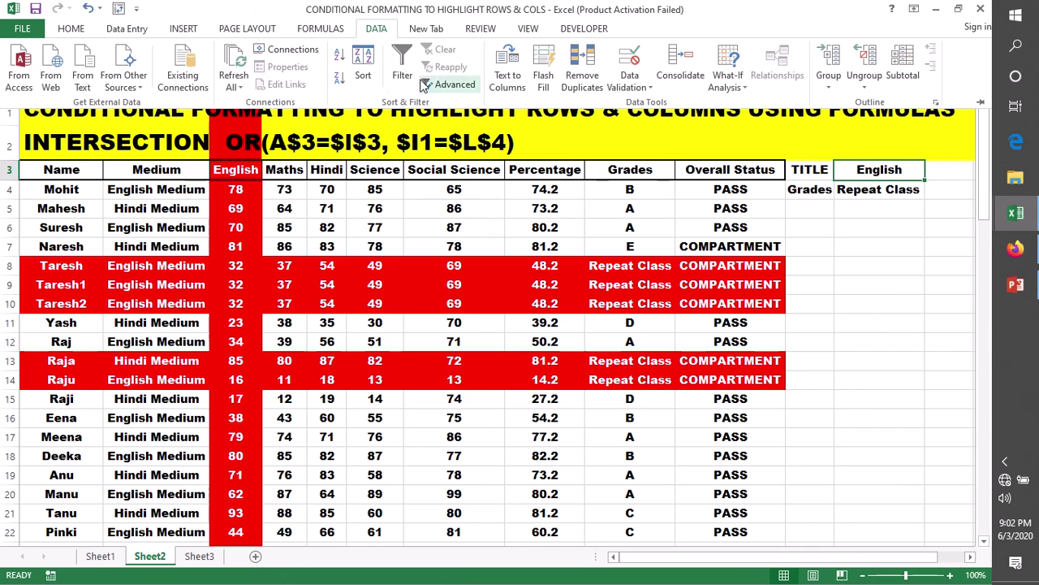
click(631, 81)
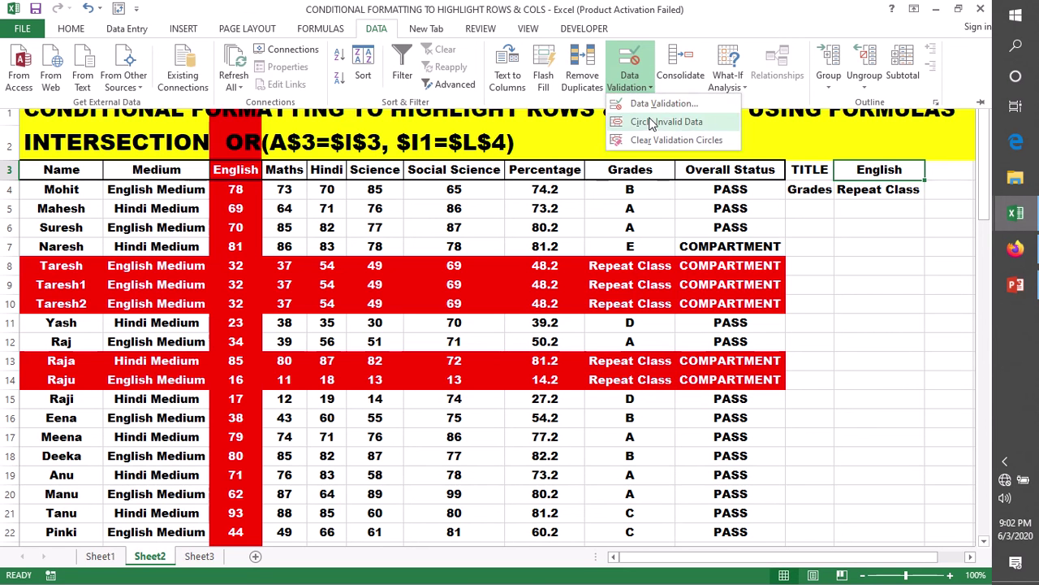
click(658, 104)
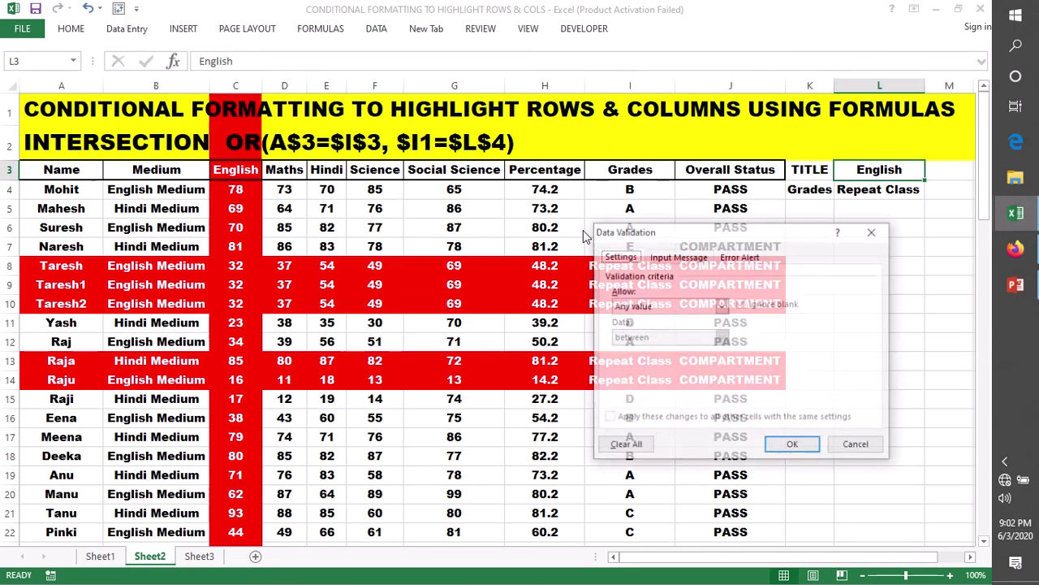
click(720, 306)
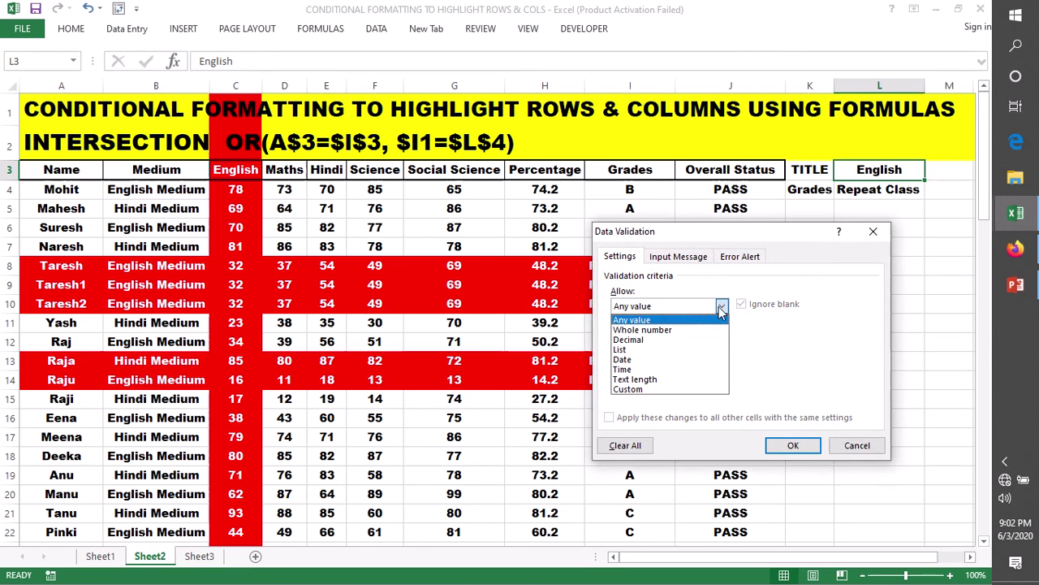
click(623, 349)
click(638, 367)
text(=)
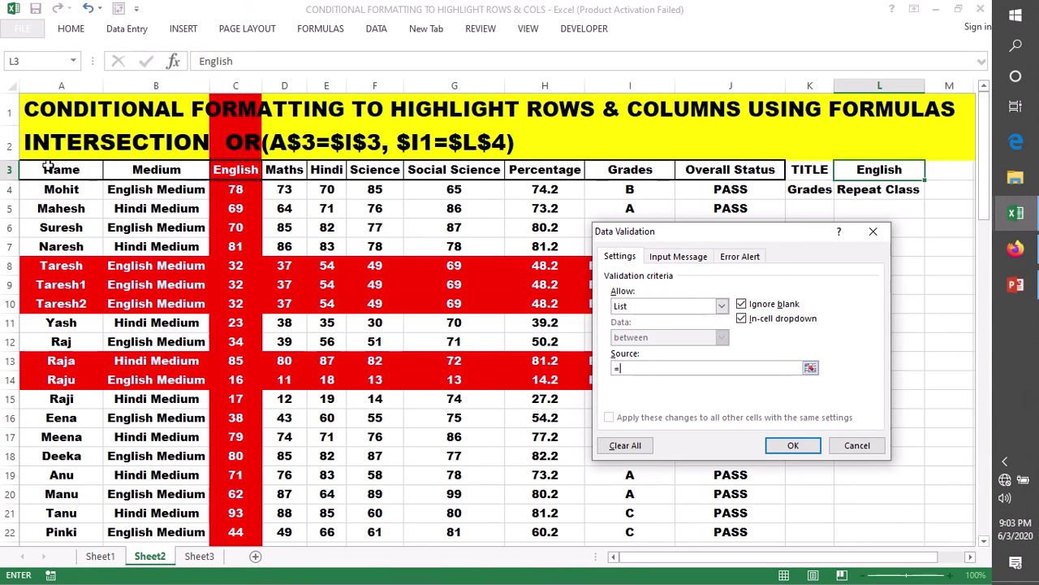
drag(48, 167, 718, 168)
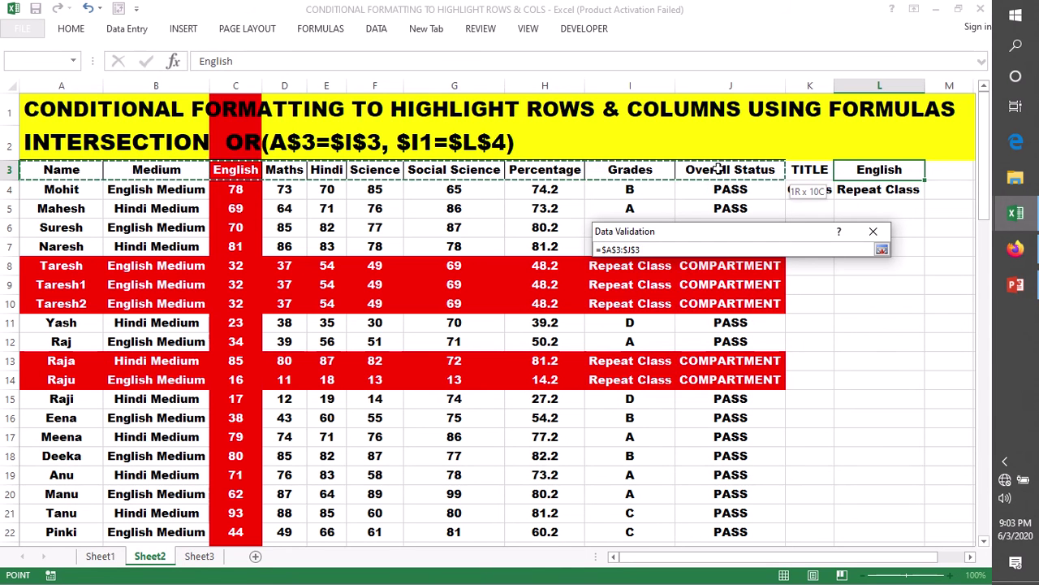
click(787, 443)
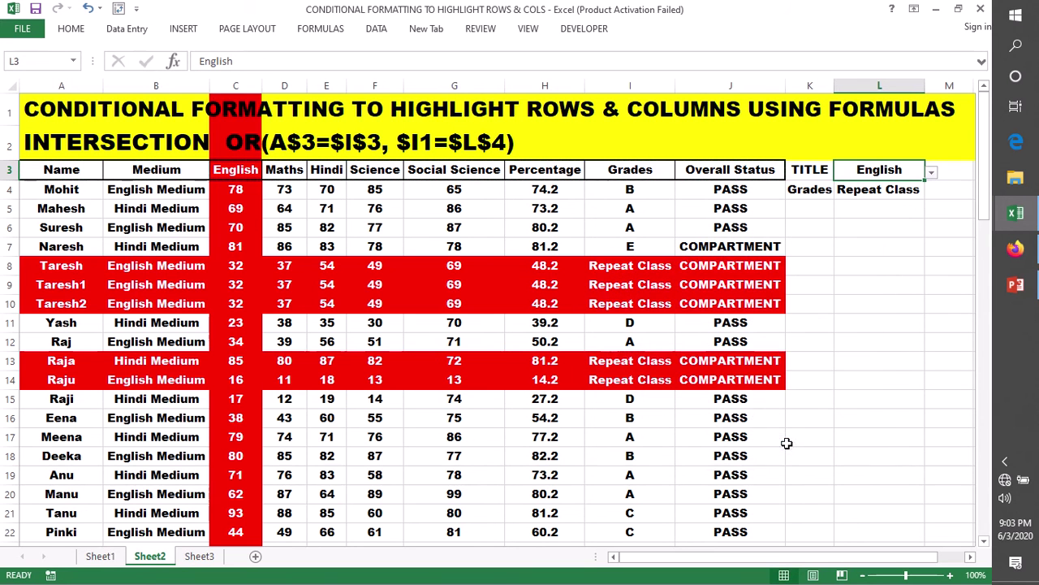
Pick Percentage from L3's dropdown to highlight that column red.
click(932, 175)
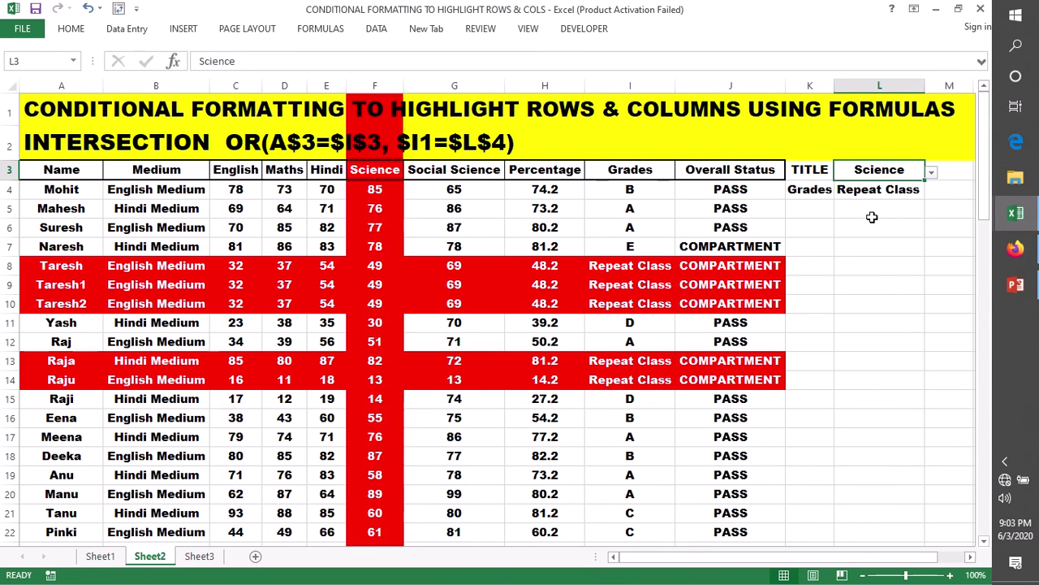
click(878, 193)
click(906, 174)
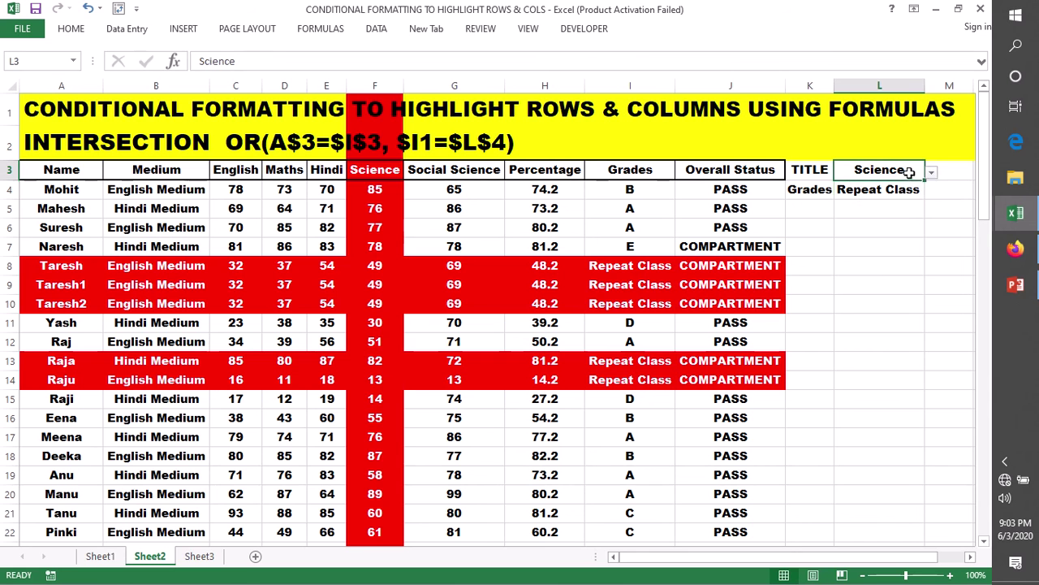
click(933, 173)
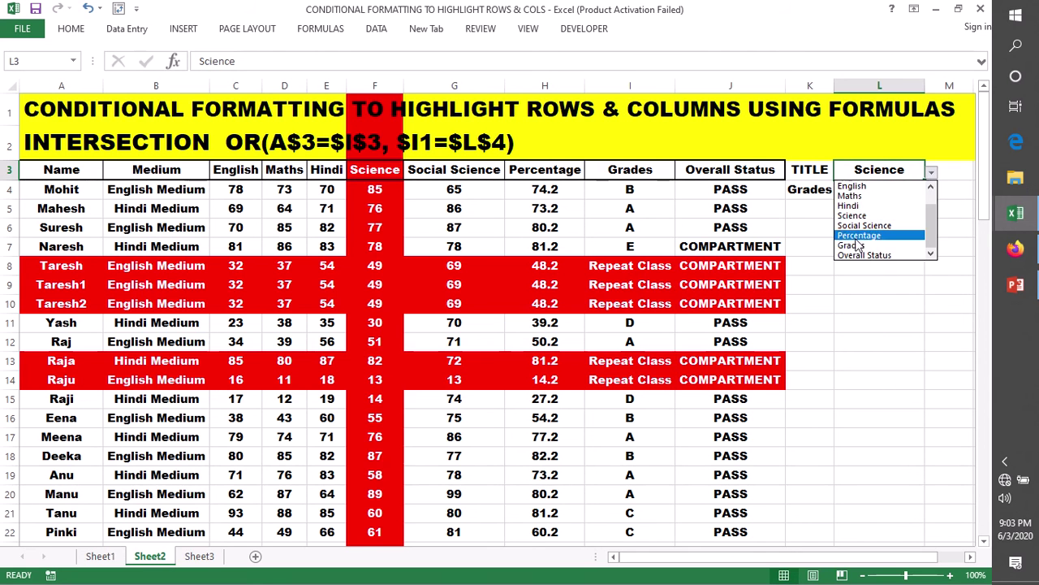
click(859, 235)
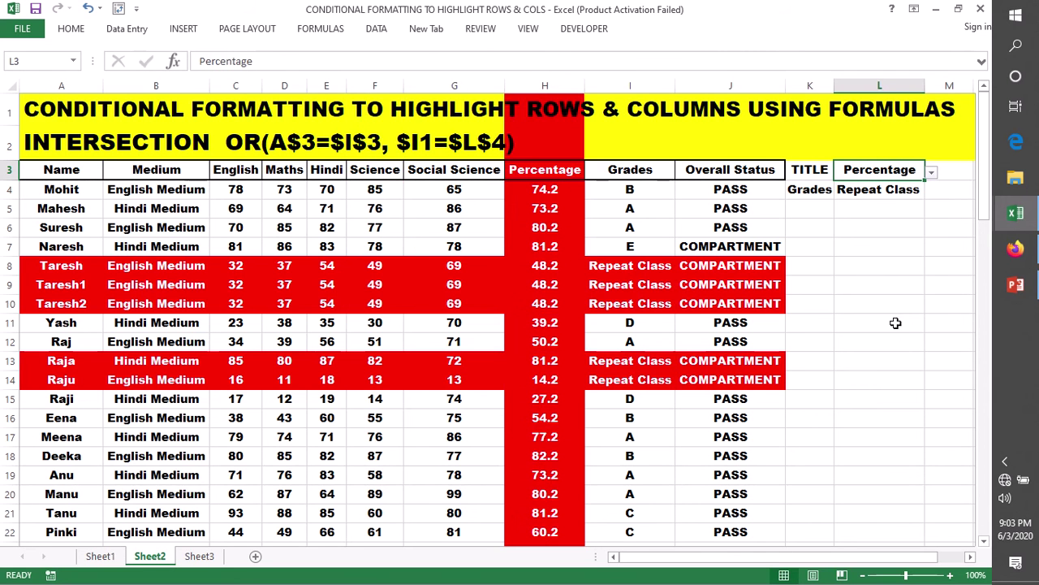
Replace Repeat Class in L4 with the grade d.
click(867, 191)
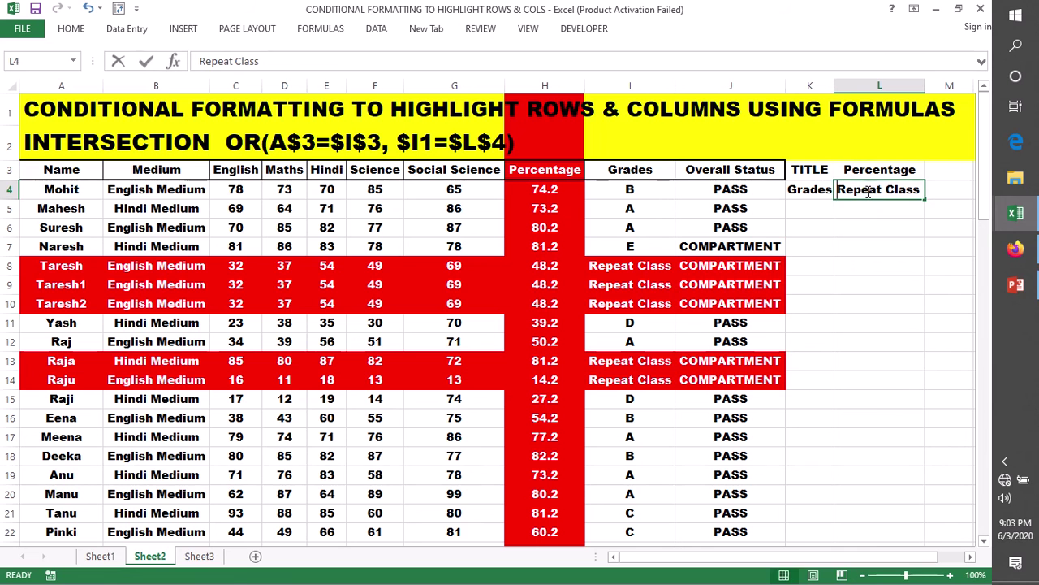
double_click(867, 191)
drag(920, 191, 841, 191)
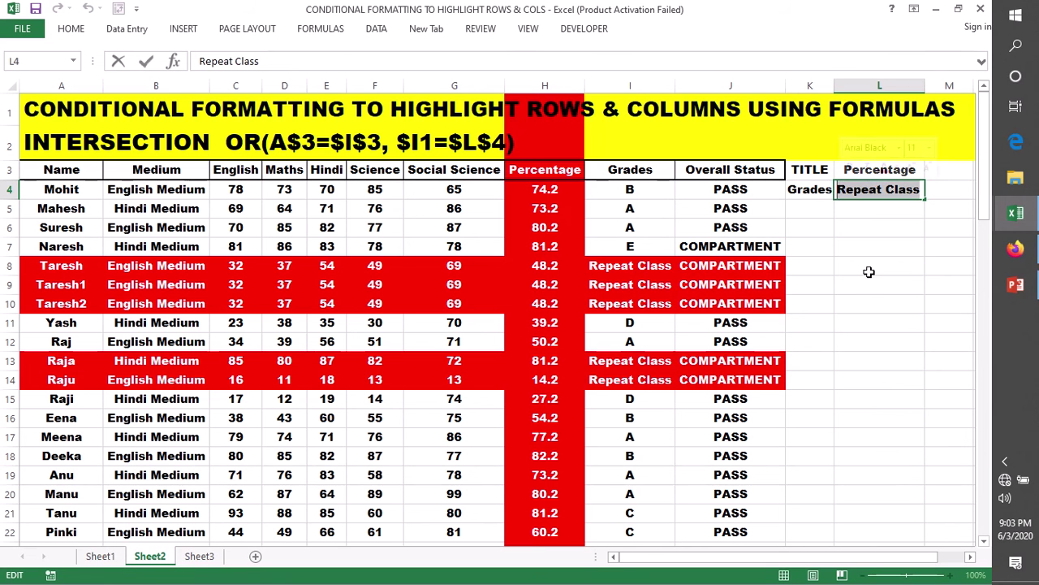
key(BackSpace)
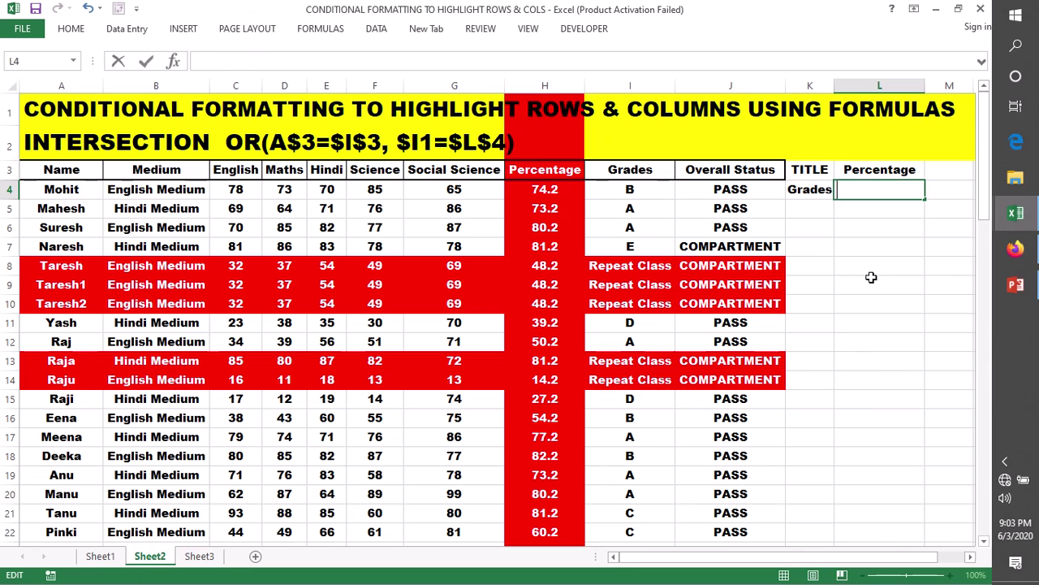
text(d)
Commit D in L4, then switch L3's dropdown to Maths and then Overall Status.
click(870, 276)
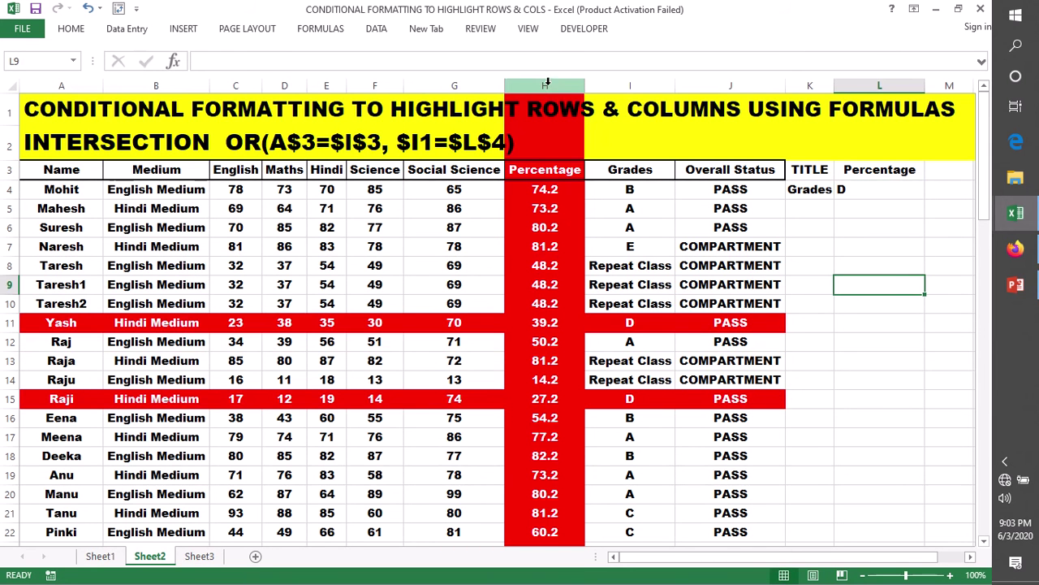
click(901, 168)
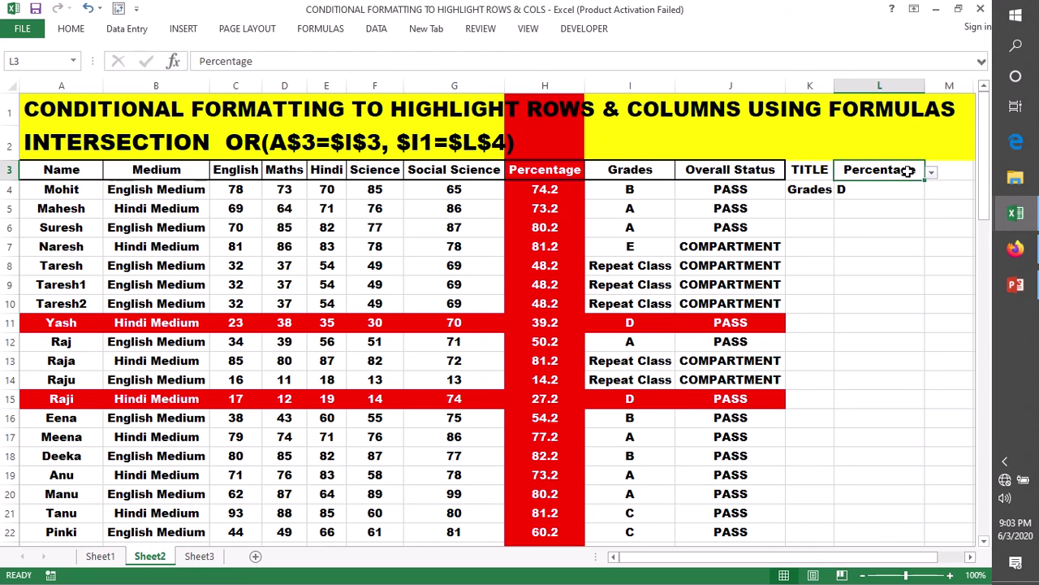
click(931, 173)
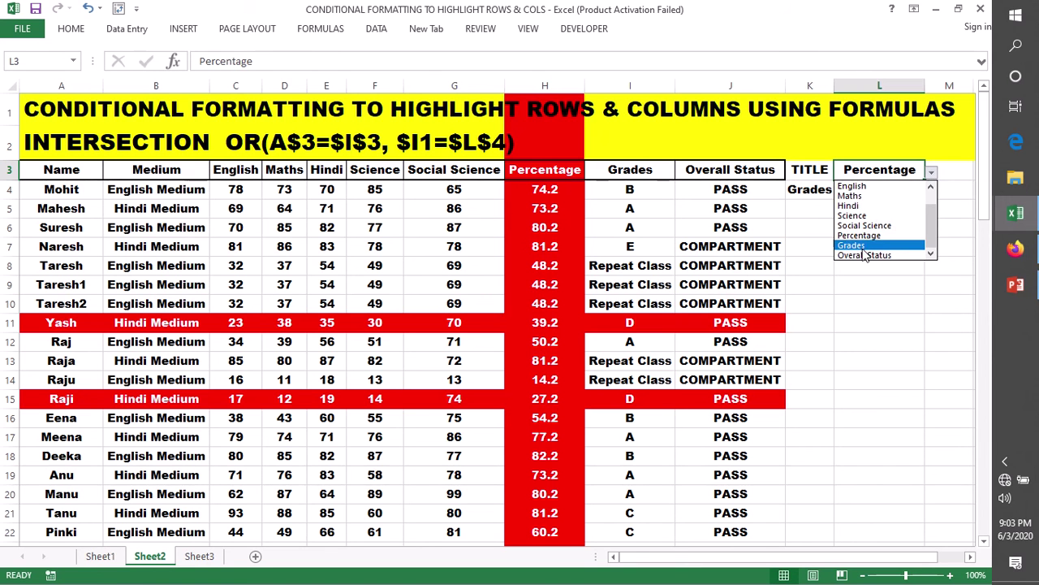
click(850, 196)
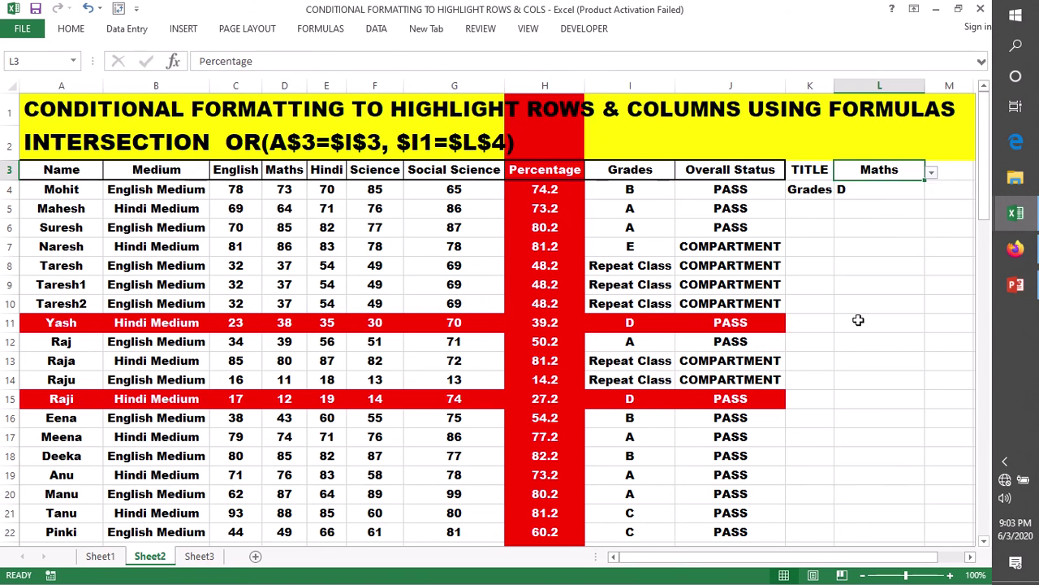
click(931, 172)
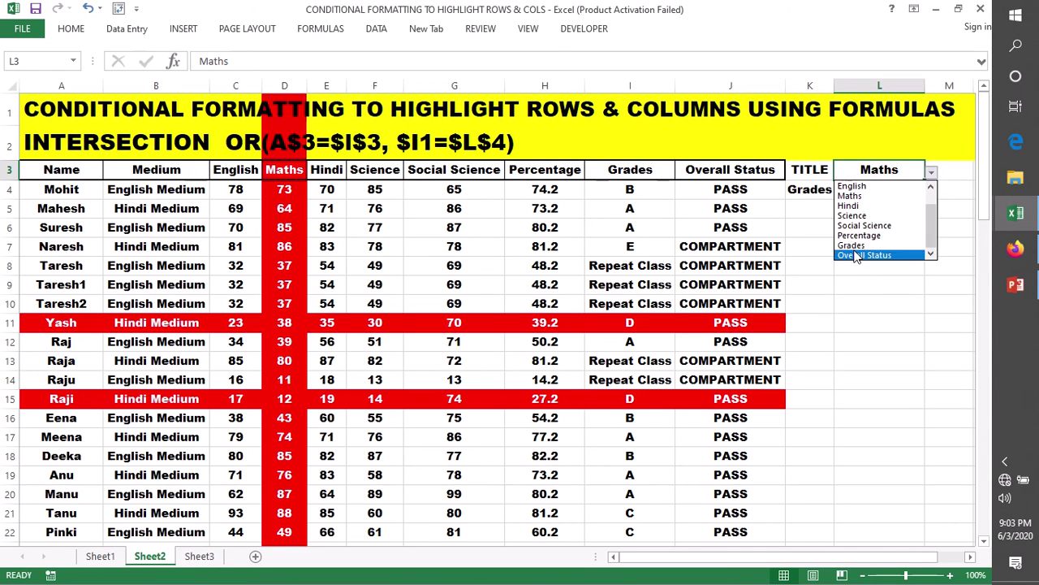
click(864, 255)
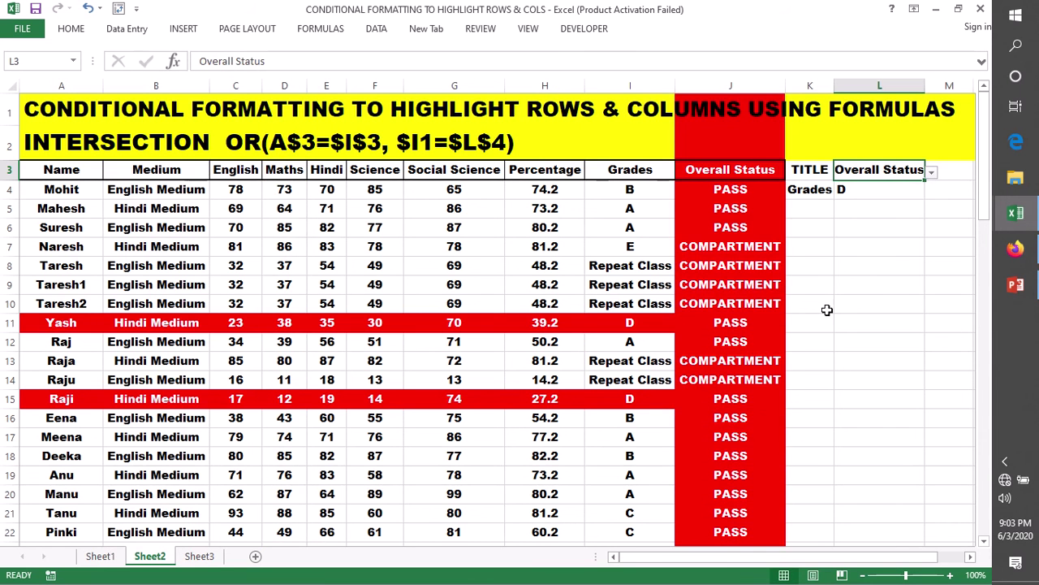
Choose Science in L3's dropdown and review the highlighted table.
click(933, 172)
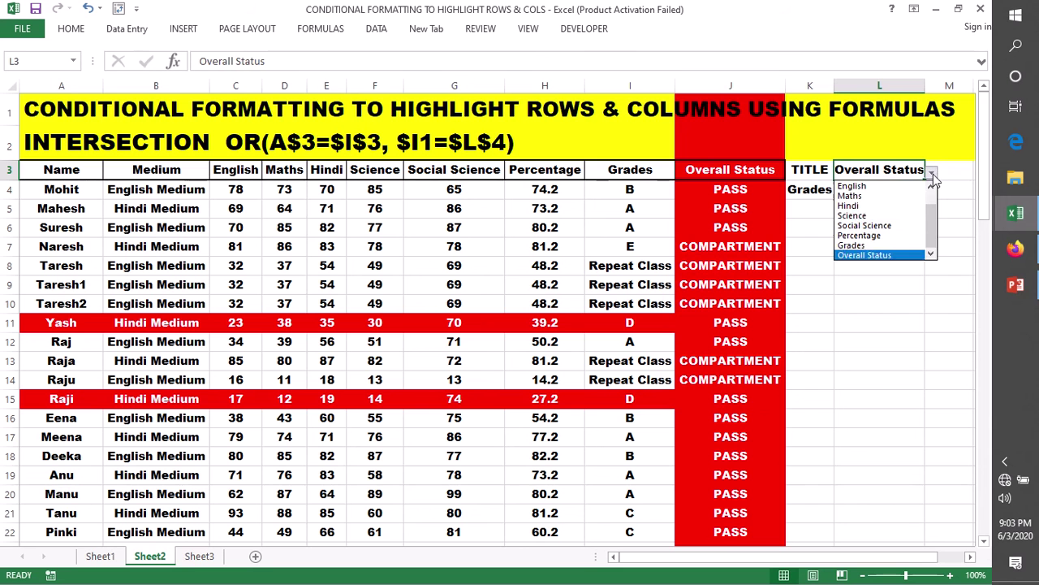
click(863, 216)
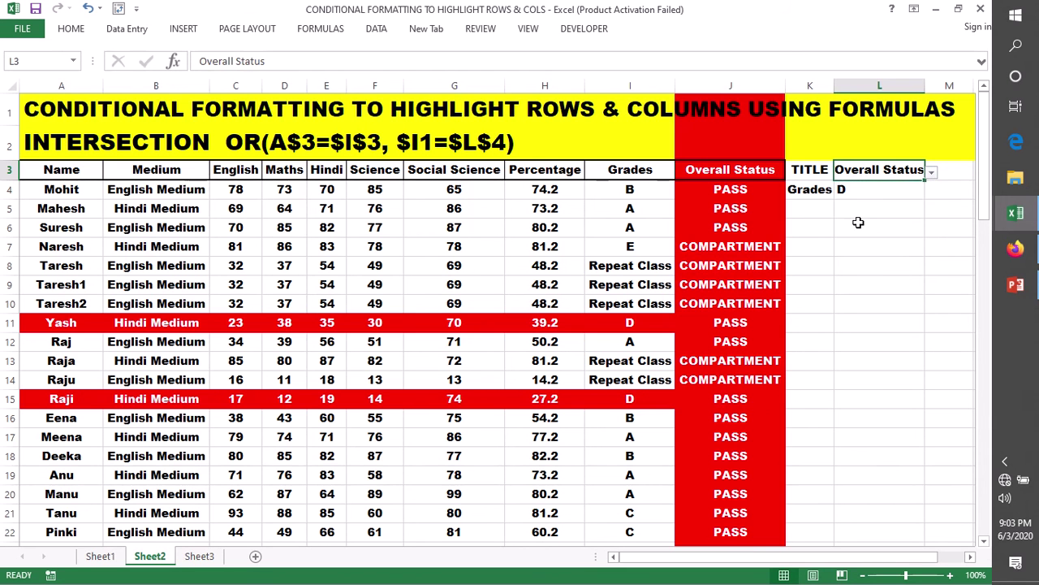
click(847, 342)
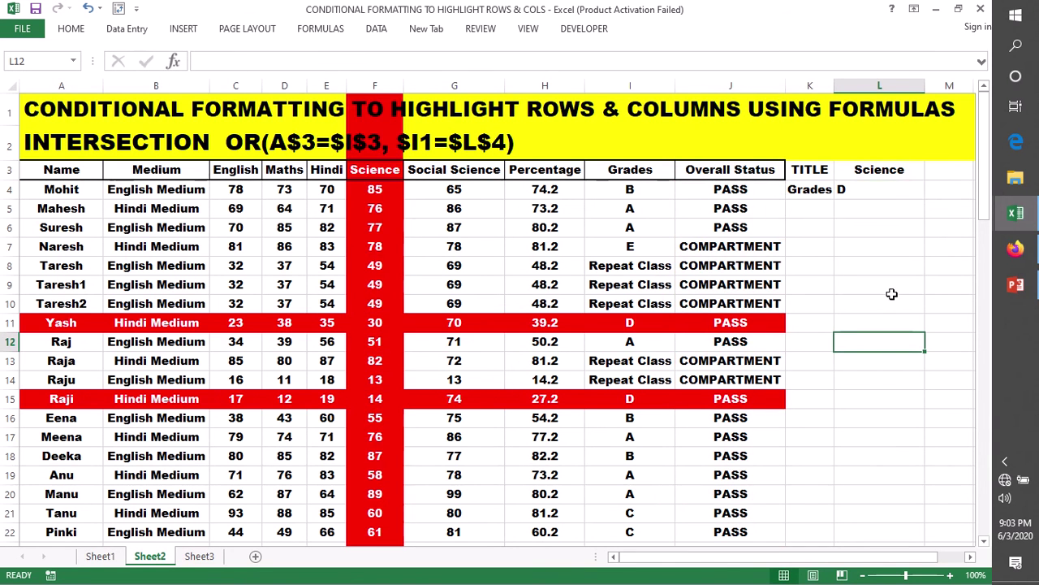
scroll(890, 292, down, 3)
scroll(890, 292, down, 2)
scroll(890, 292, up, 2)
scroll(890, 292, up, 3)
click(199, 556)
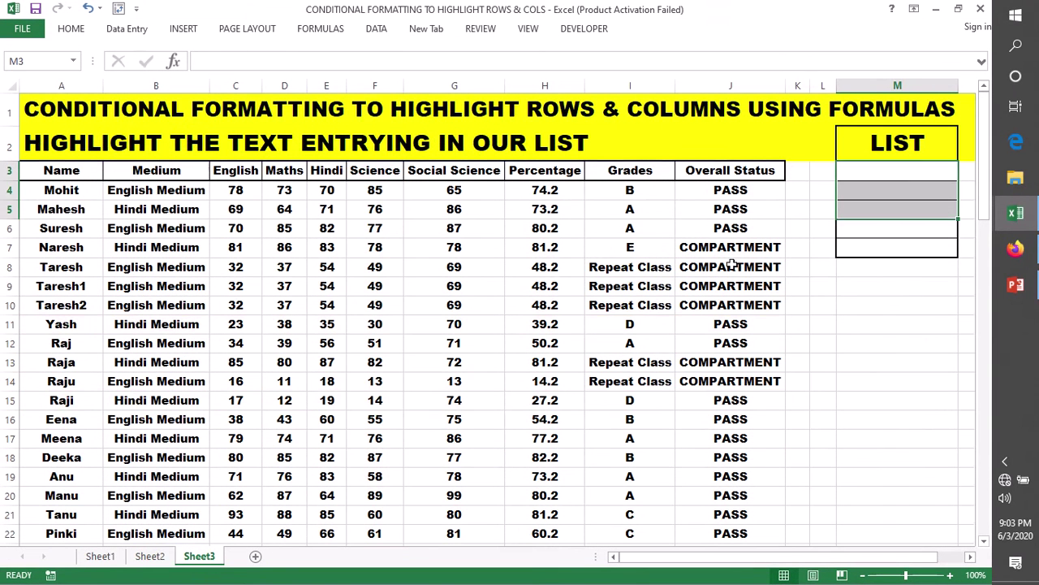
click(884, 290)
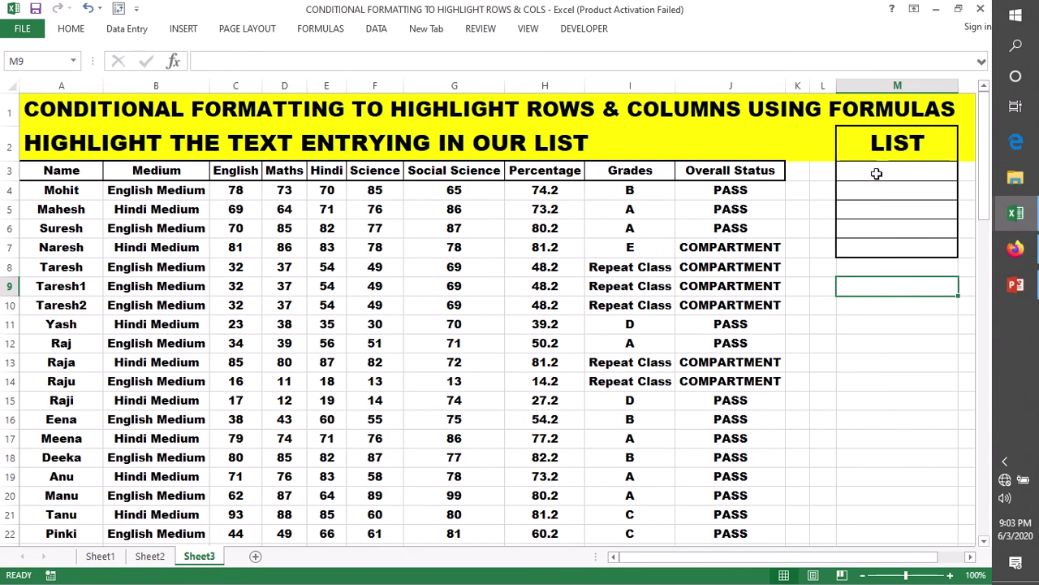
drag(874, 142, 874, 252)
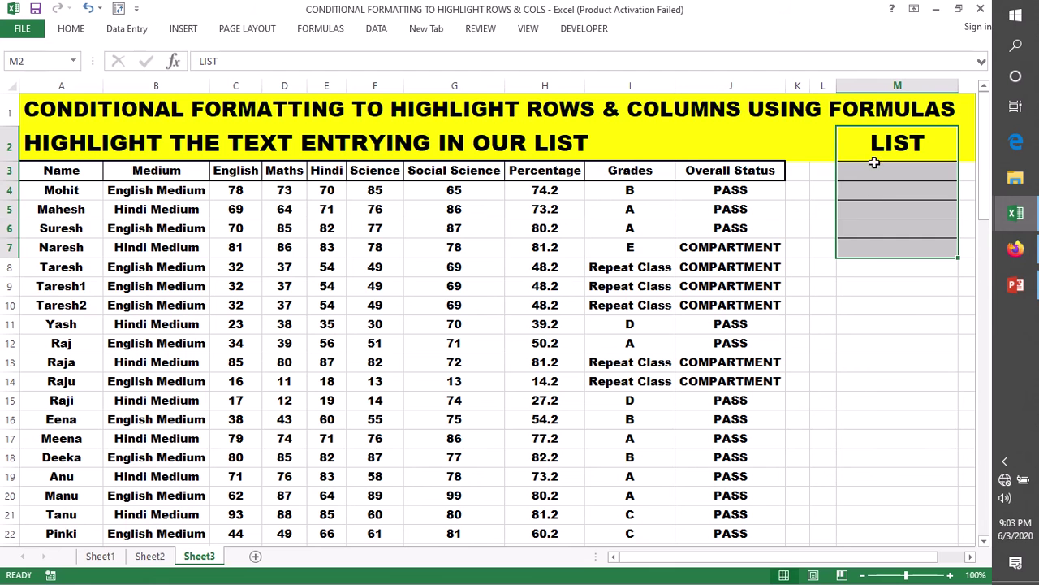
click(874, 172)
text(A)
click(870, 190)
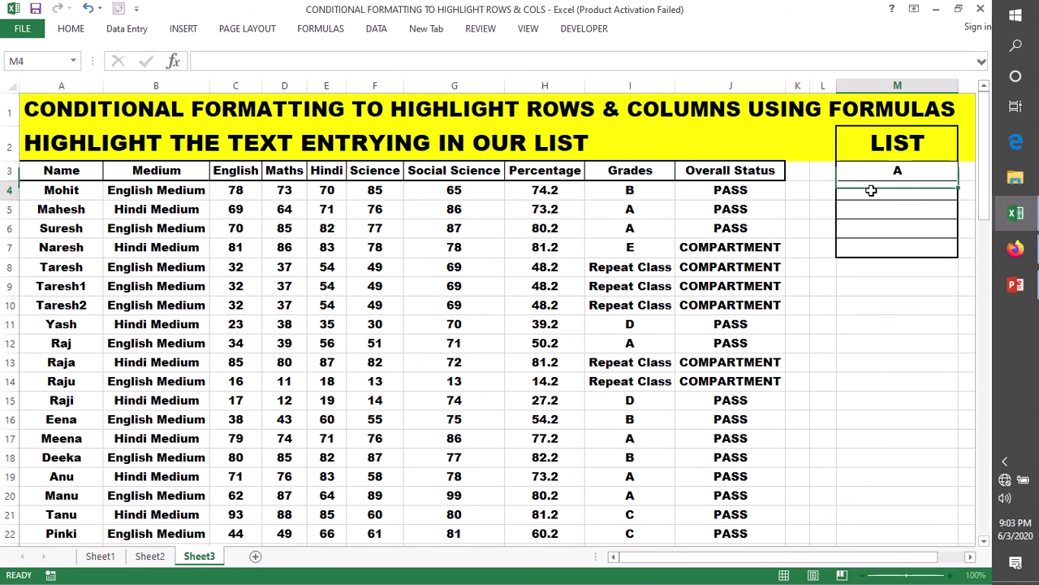
text(B)
click(875, 268)
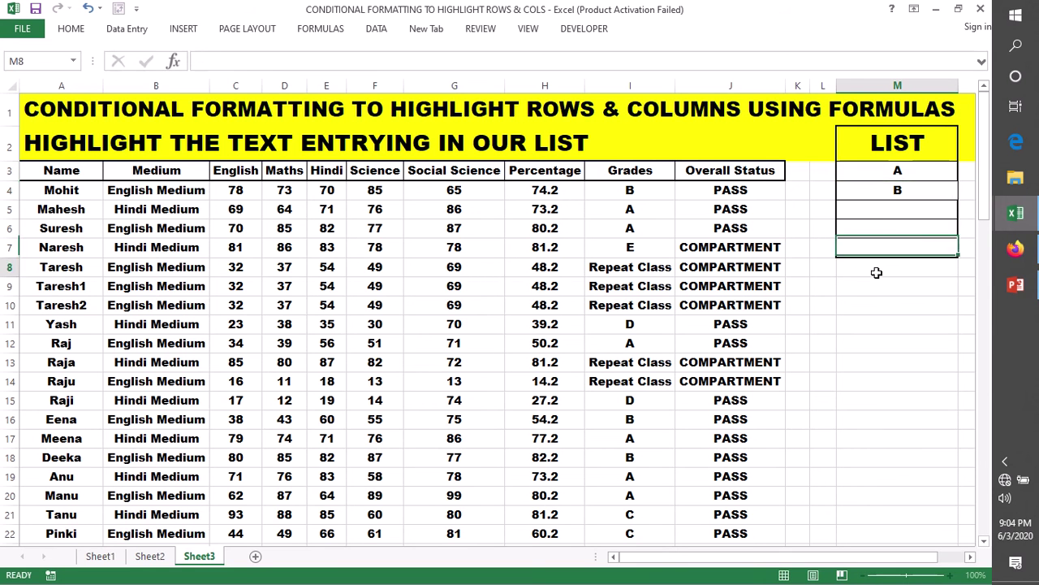
drag(897, 173, 898, 268)
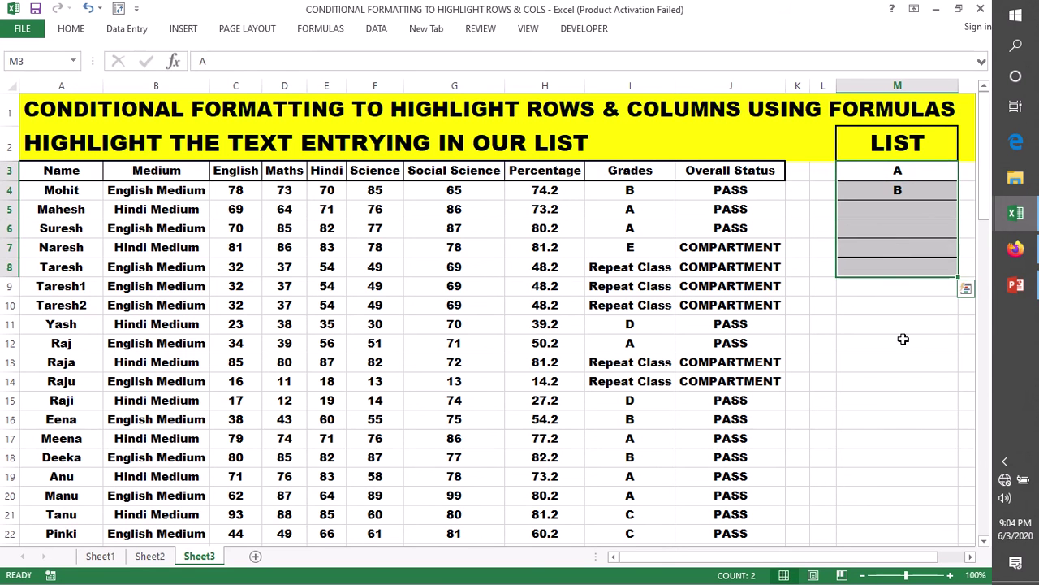
drag(897, 171, 893, 253)
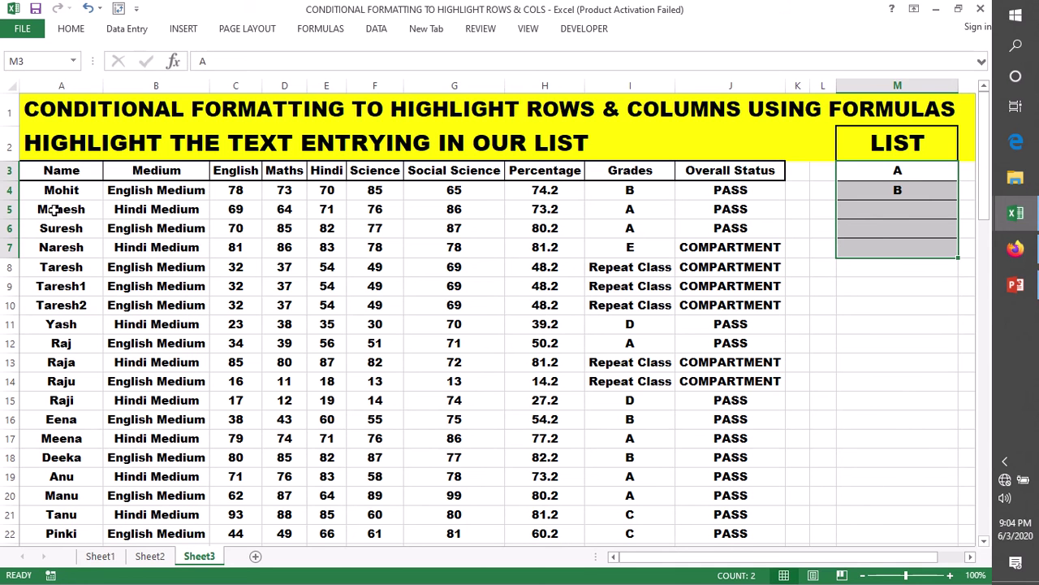
drag(47, 193, 642, 449)
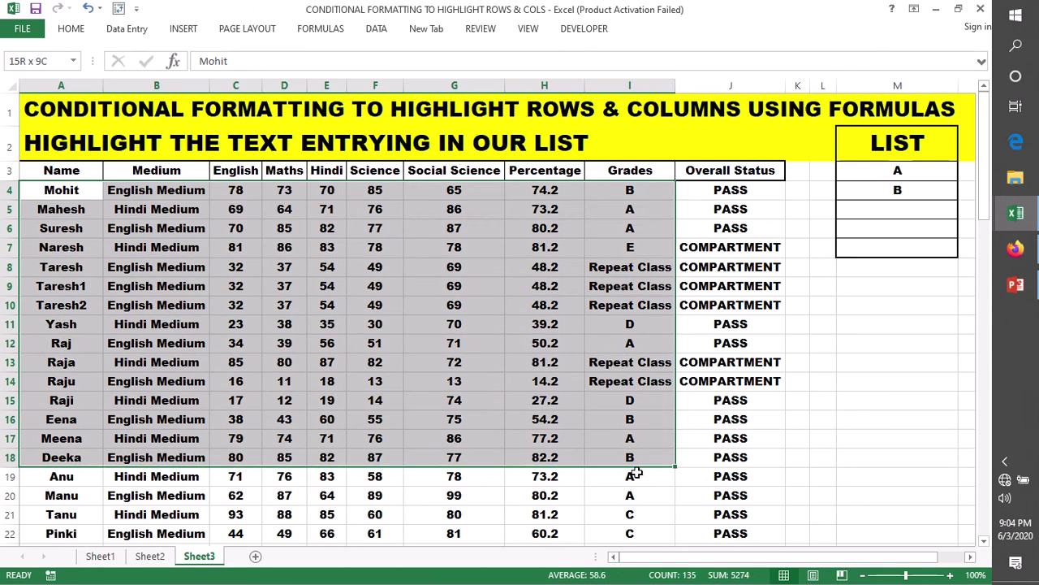
click(699, 274)
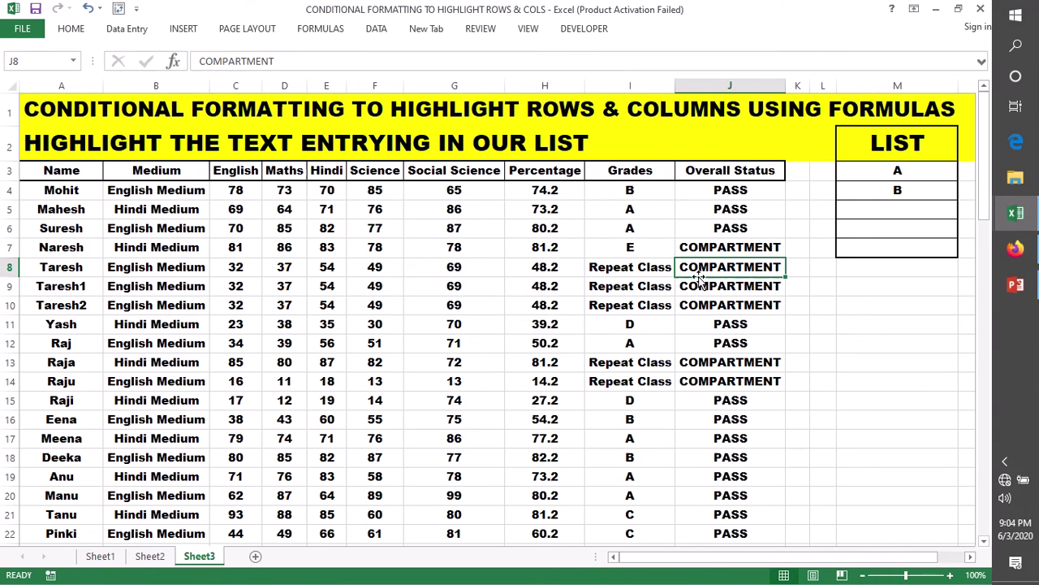
click(653, 269)
click(9, 267)
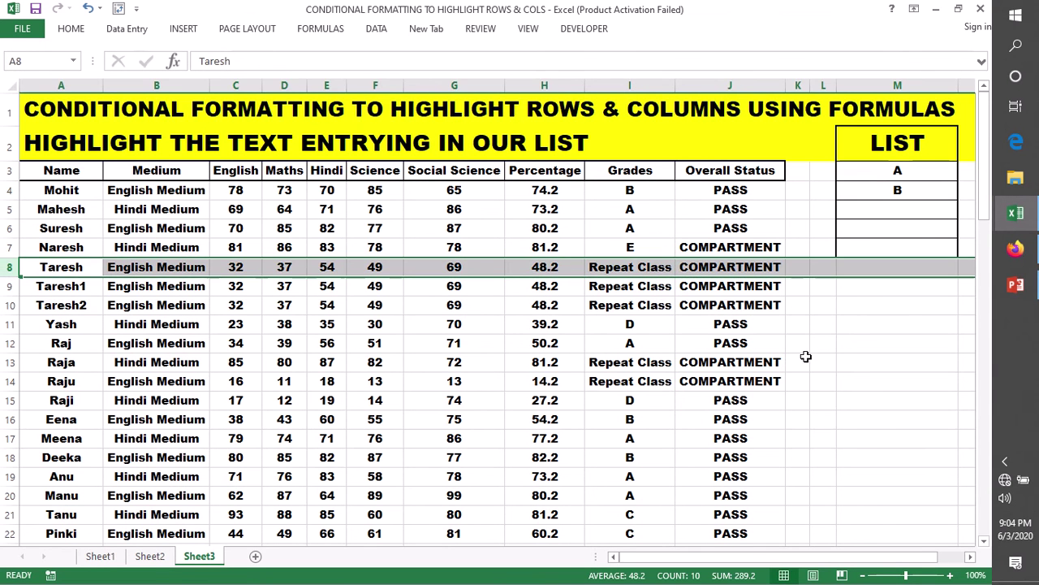
click(849, 342)
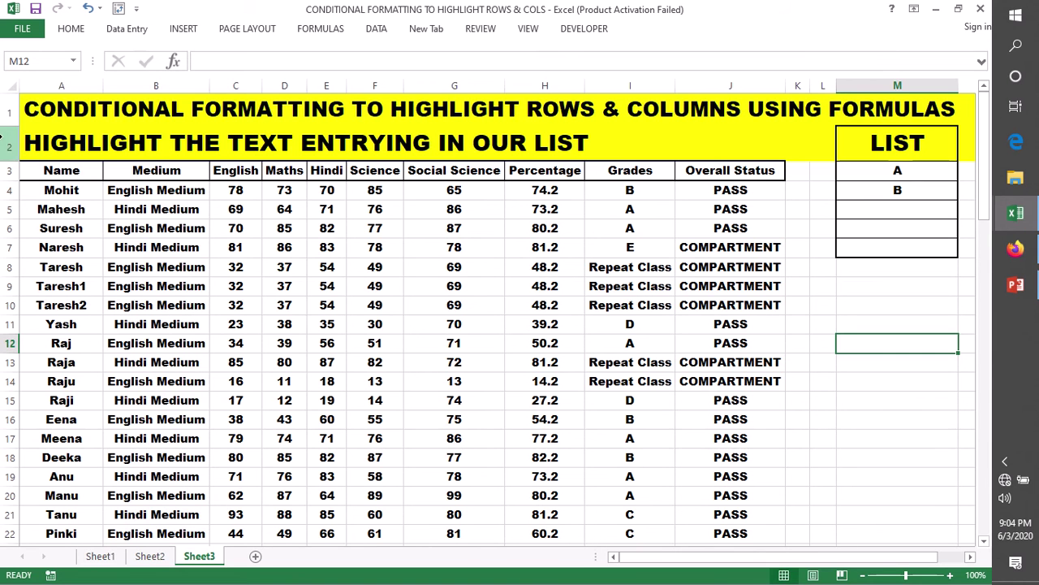
click(9, 146)
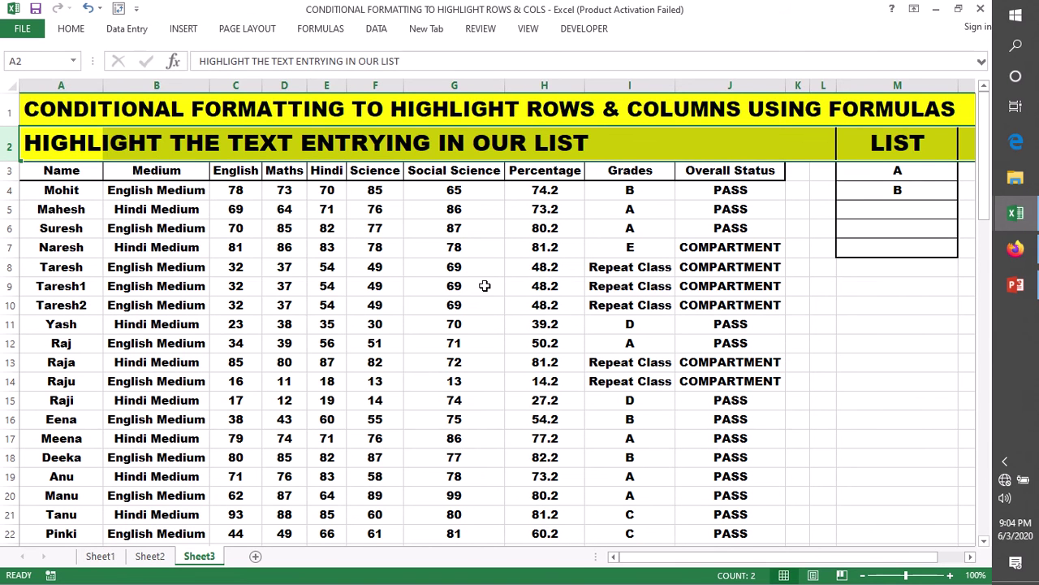
drag(927, 172, 927, 246)
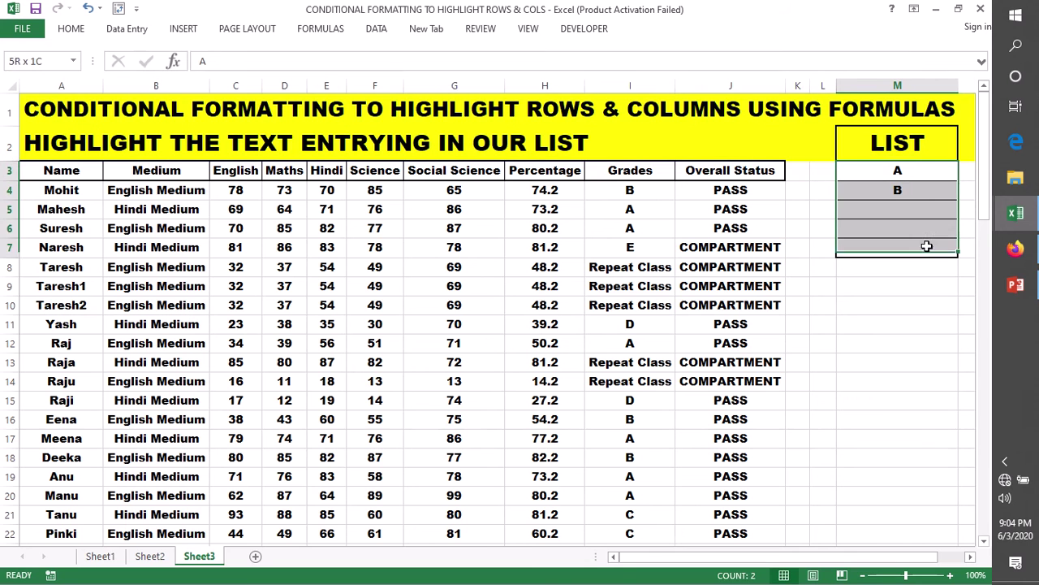
click(902, 174)
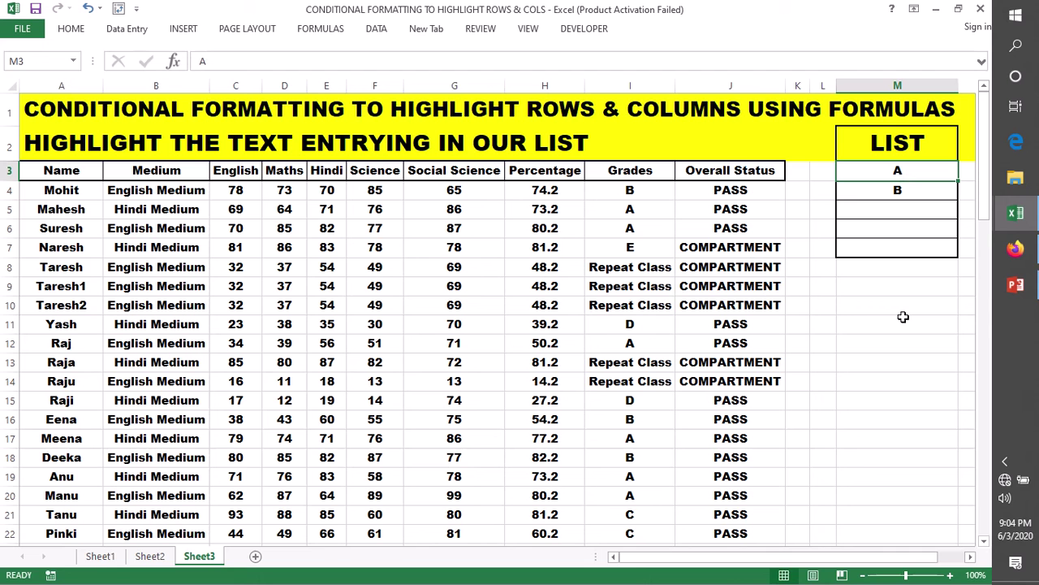
Enter =FIND("d",$I3) in M9, trimming the search text from Grades to d.
click(850, 288)
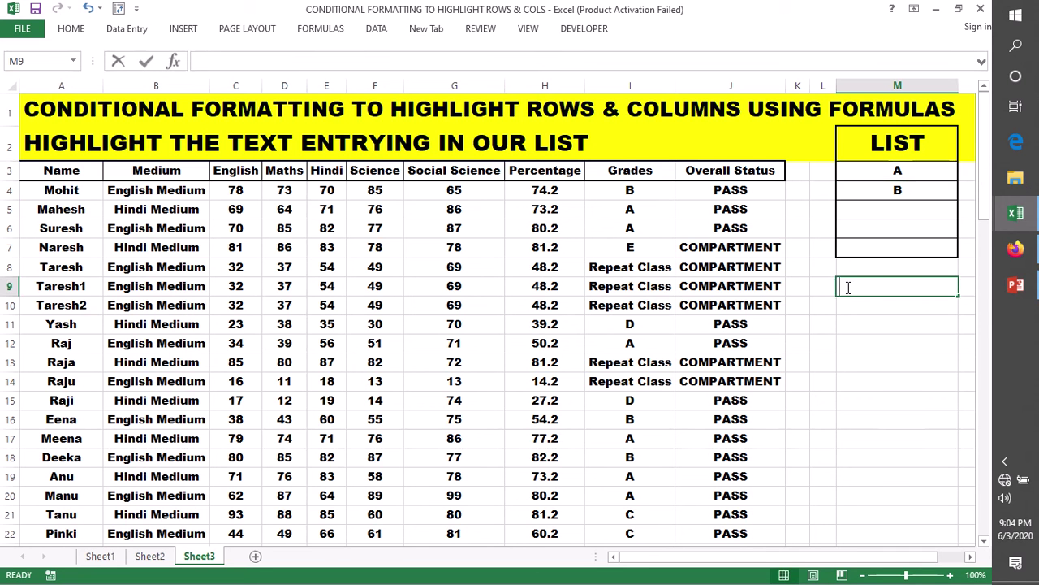
text(=)
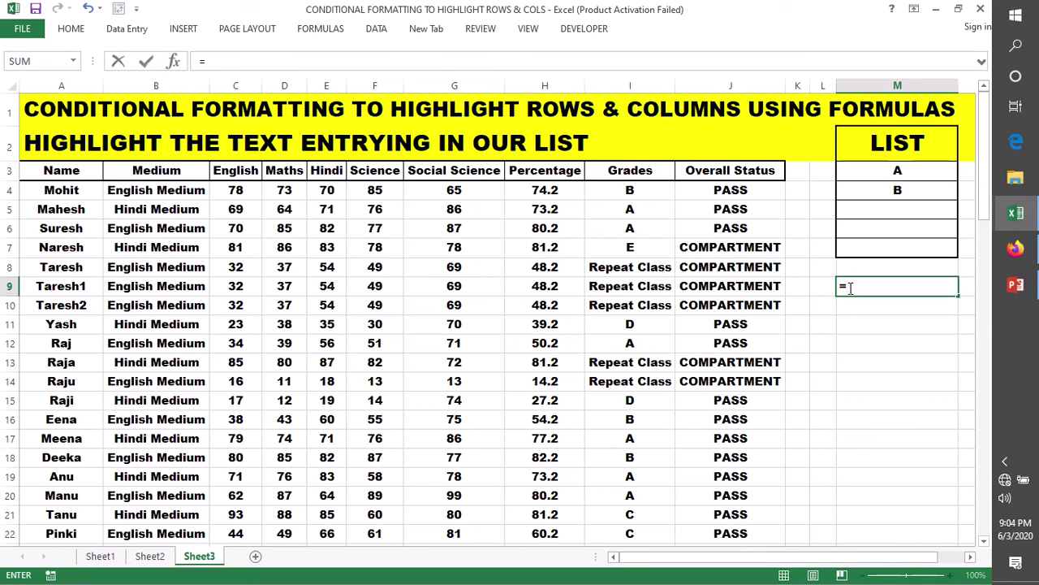
text(fin)
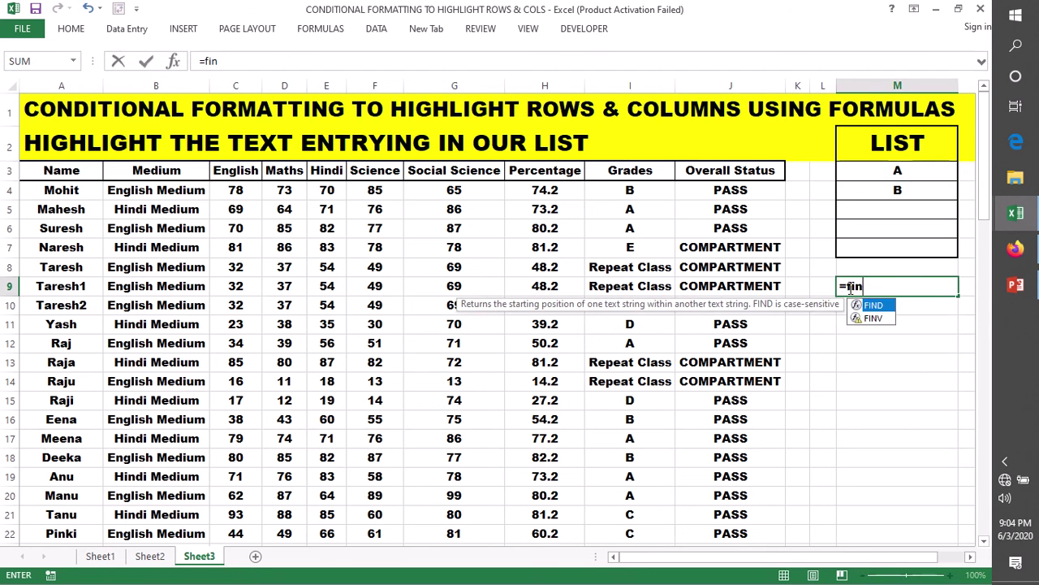
text(d)
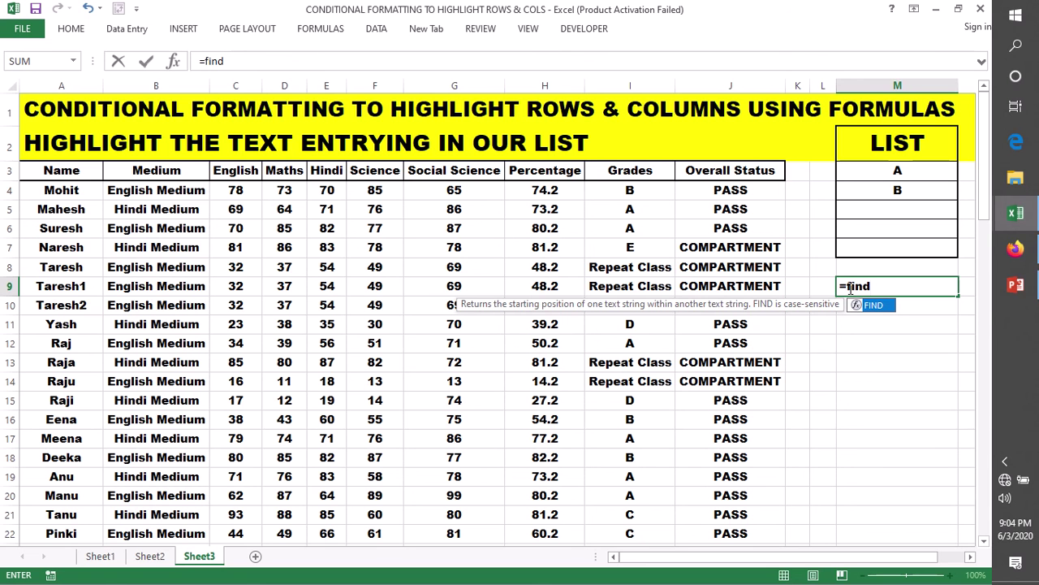
text(()
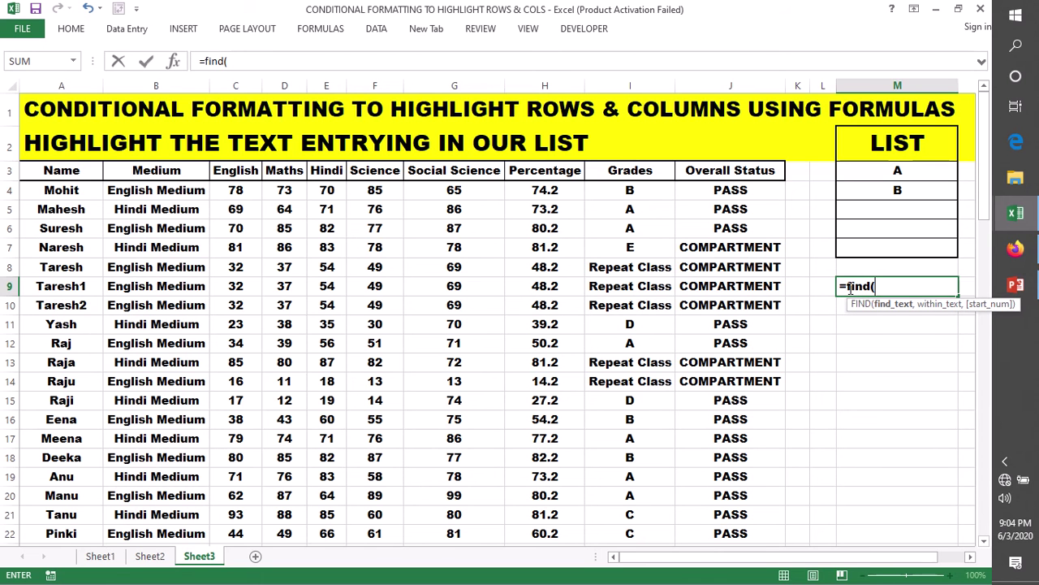
text(")
text(Gr)
text(ades")
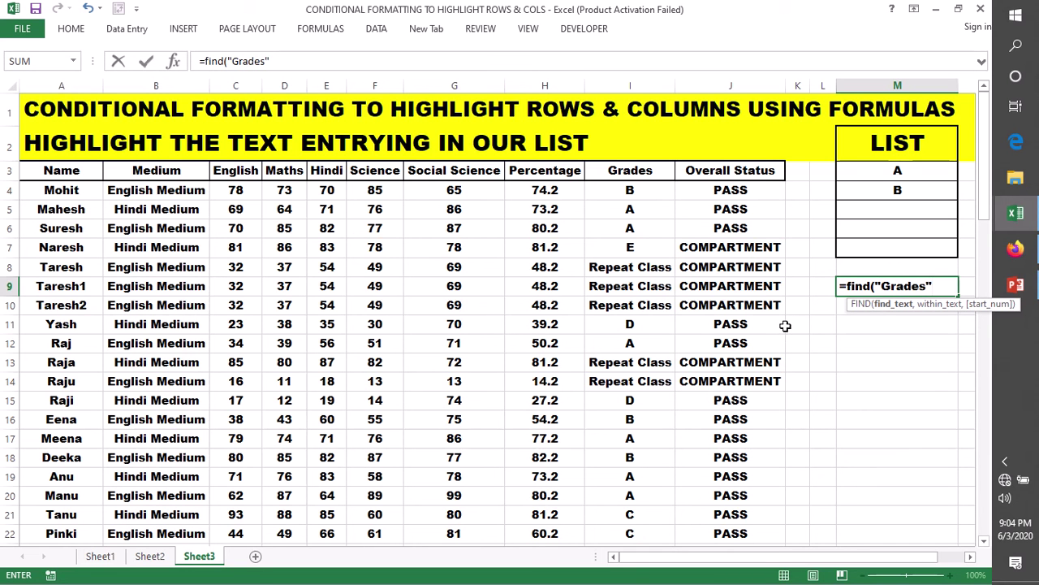
text(,)
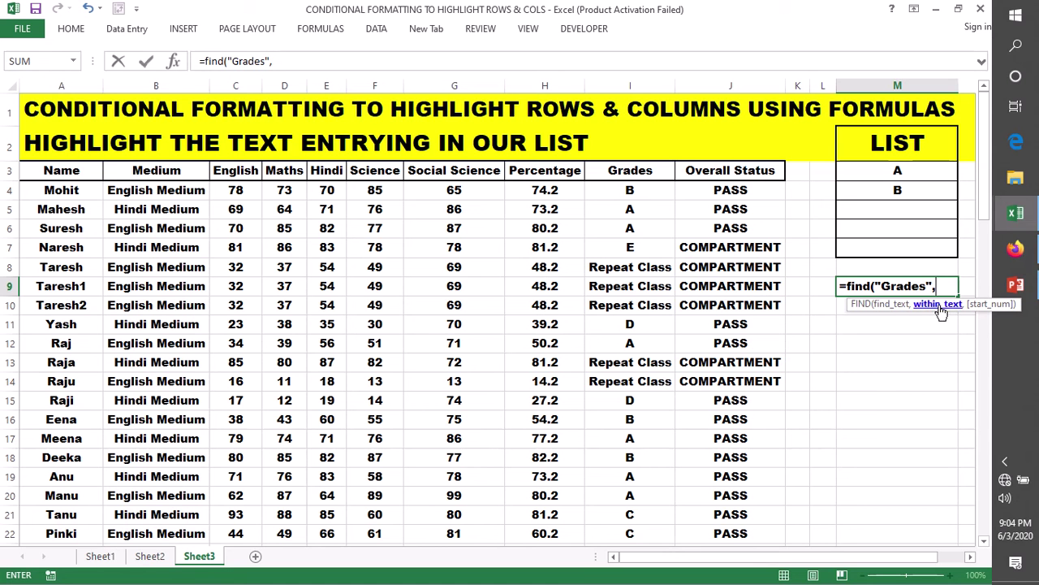
drag(929, 286, 892, 289)
key(BackSpace)
key(BackSpace)
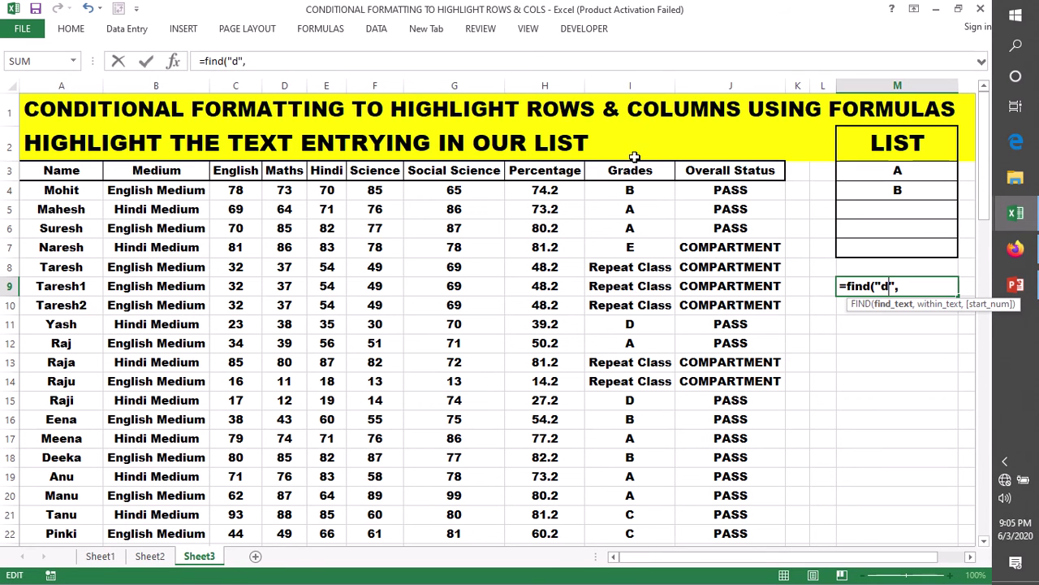
click(918, 287)
text($i)
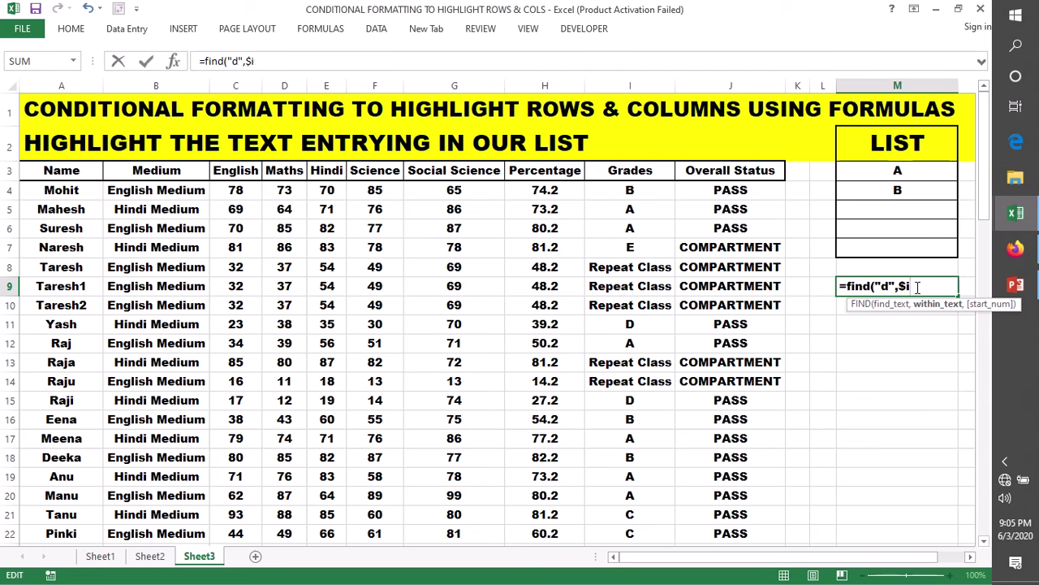
text(3)
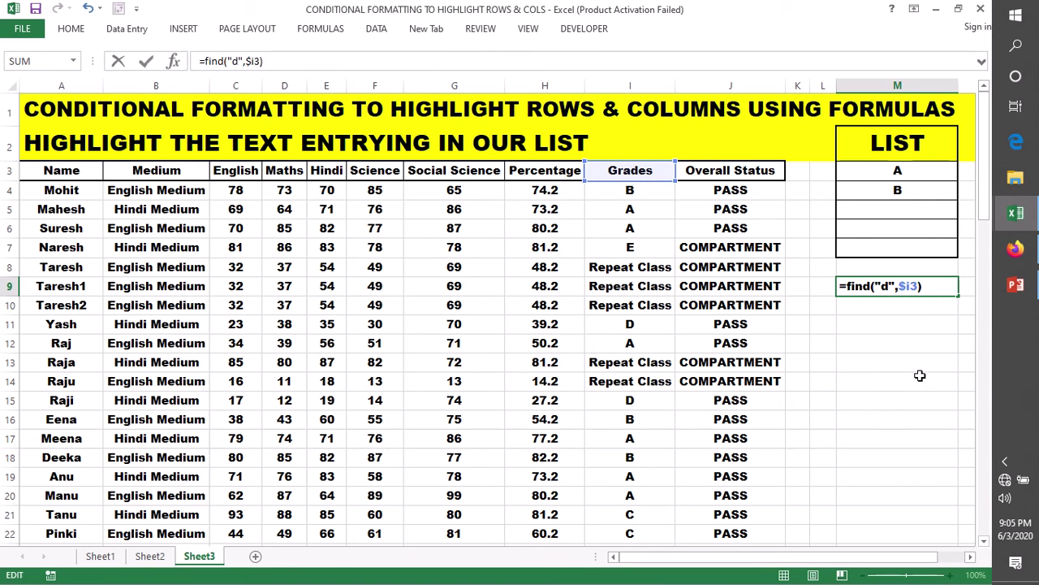
key(Return)
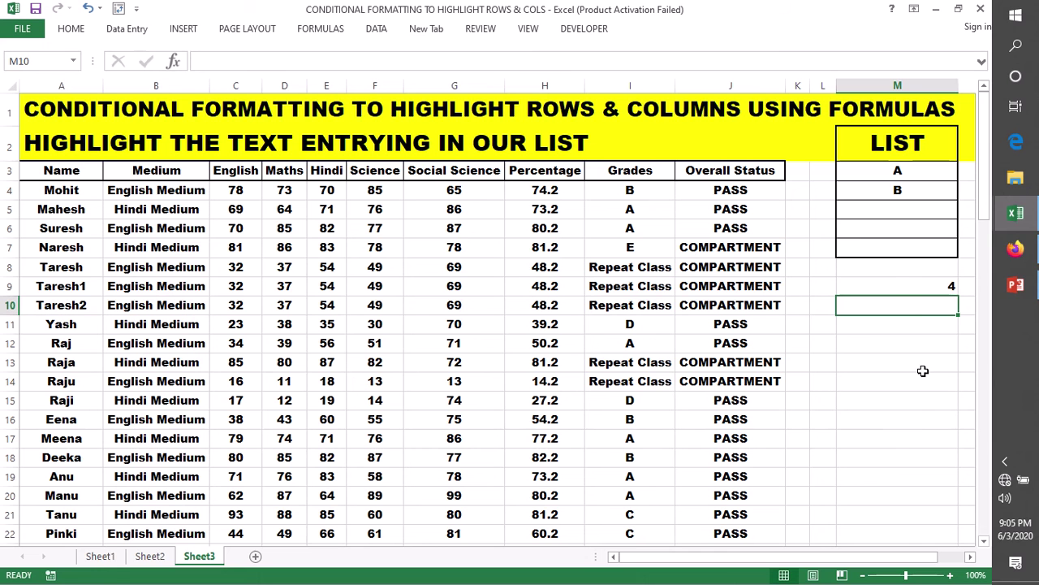
Reopen and recheck M9's FIND formula, which still returns 4.
click(891, 286)
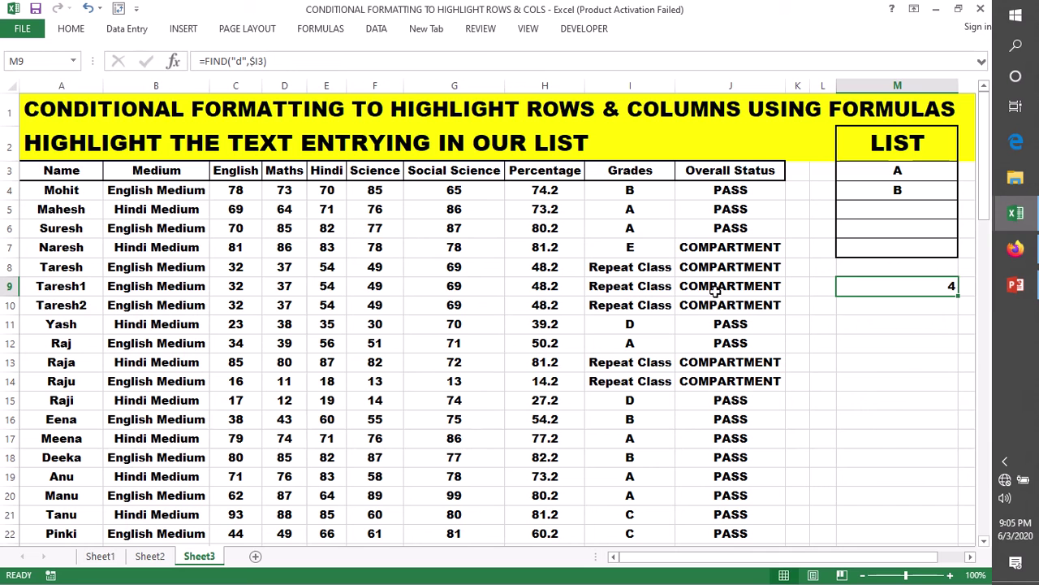
double_click(854, 289)
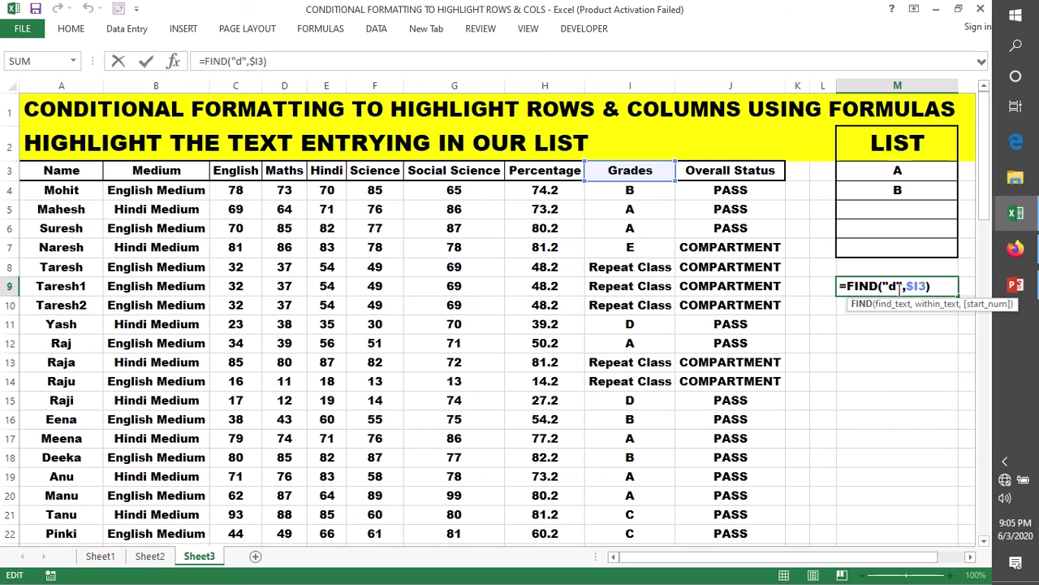
double_click(893, 286)
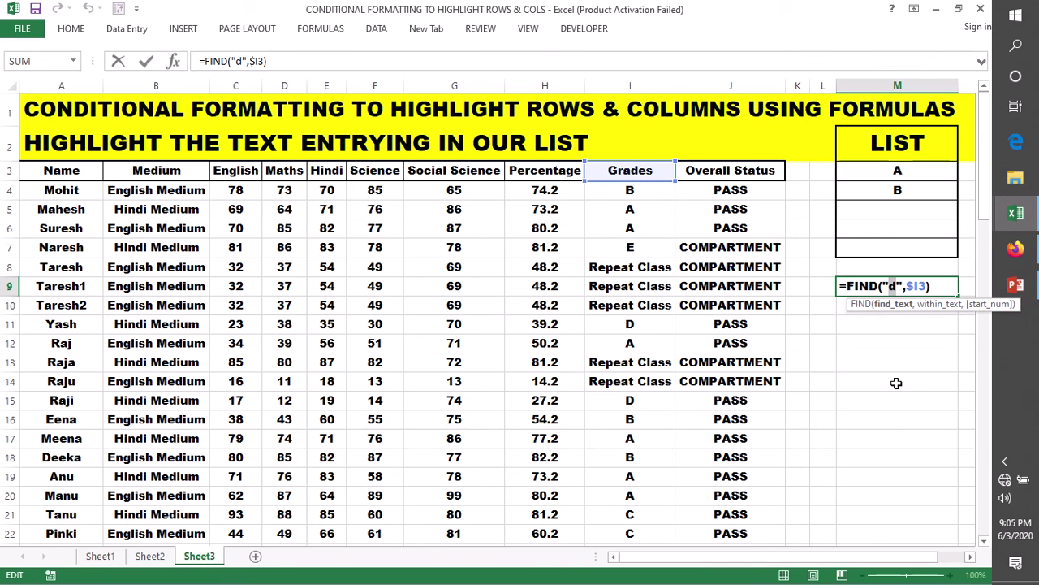
key(Return)
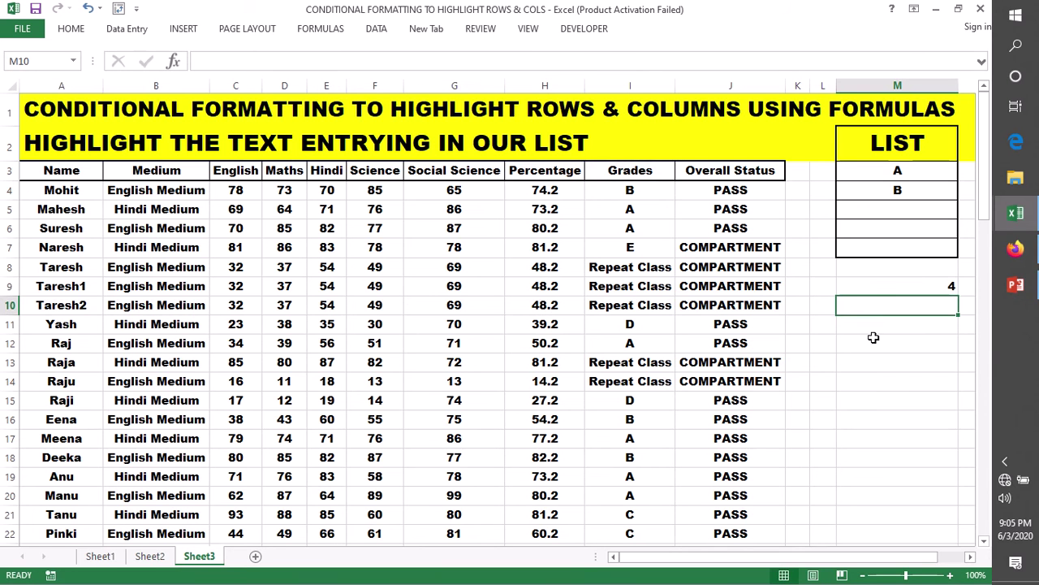
click(867, 284)
double_click(867, 284)
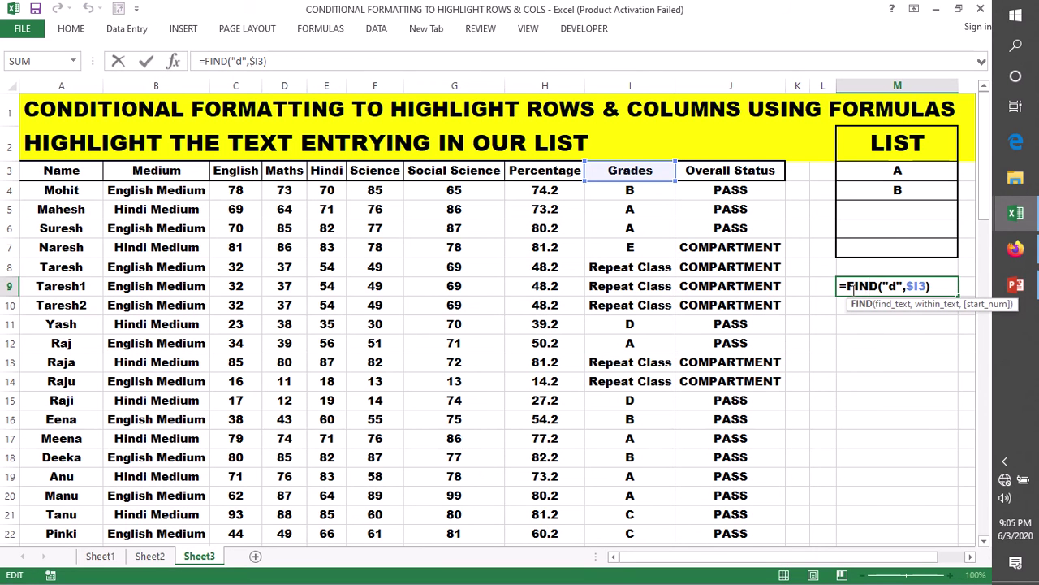
click(847, 286)
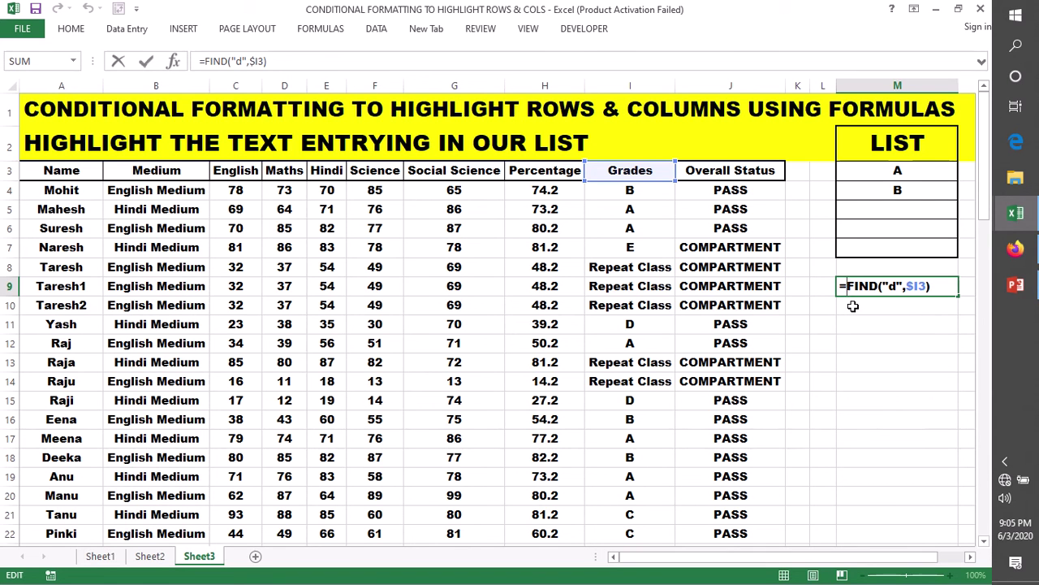
key(Return)
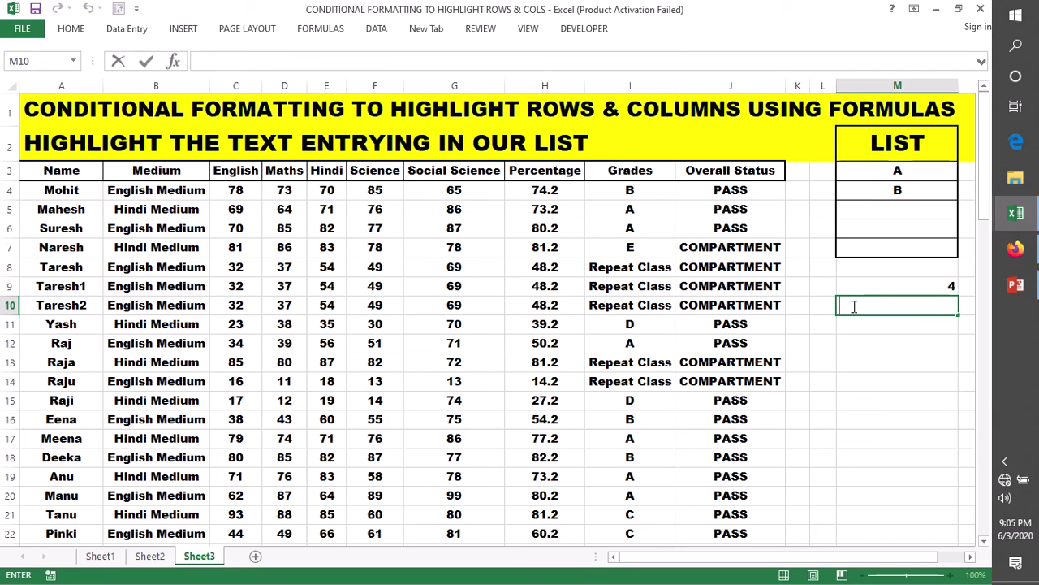
Enter =ISNUMBER($I3) in M10.
text(=)
text(isnumbe)
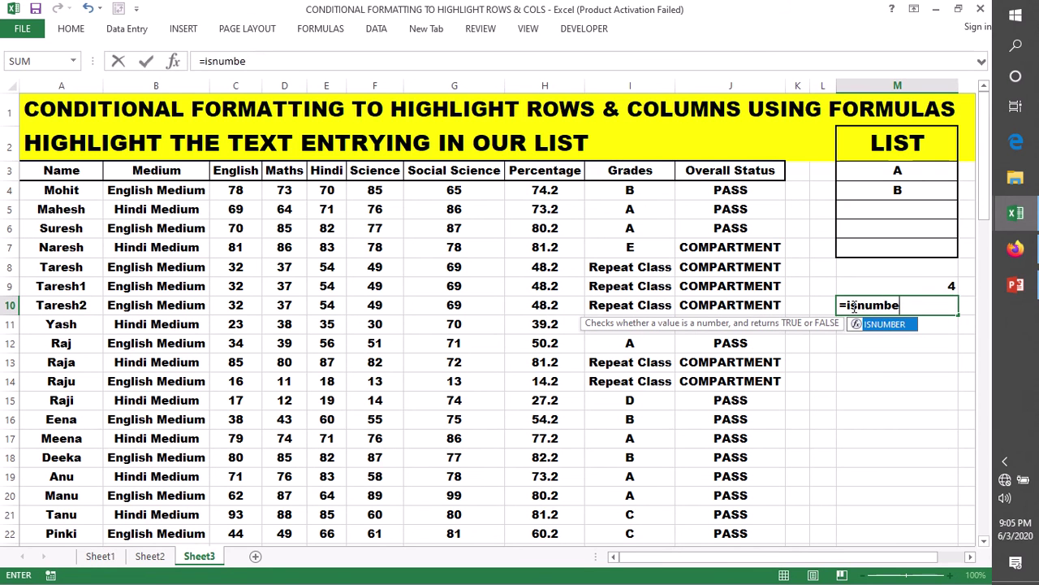
text(r)
key(Tab)
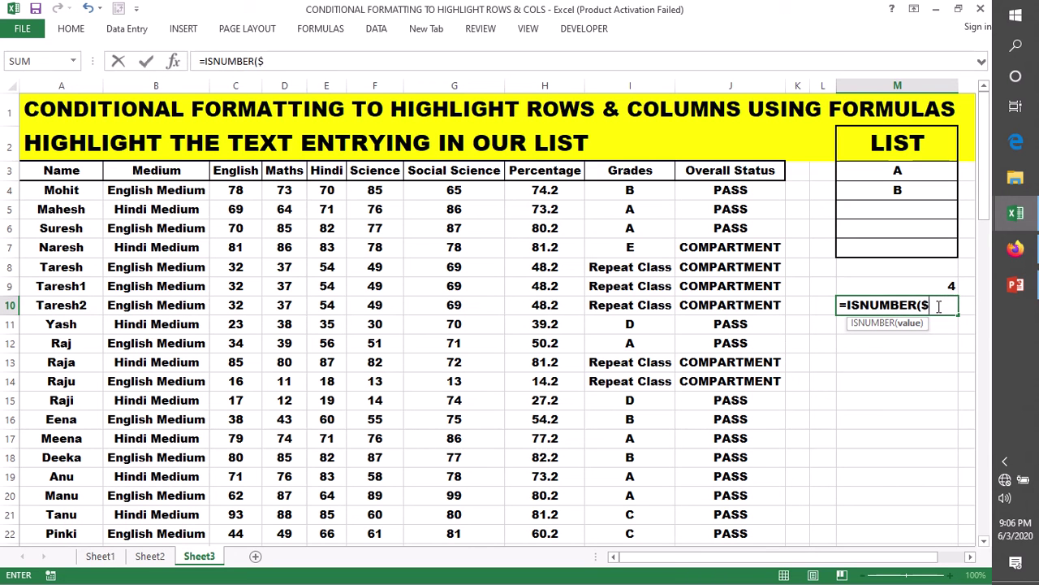
text(i3)
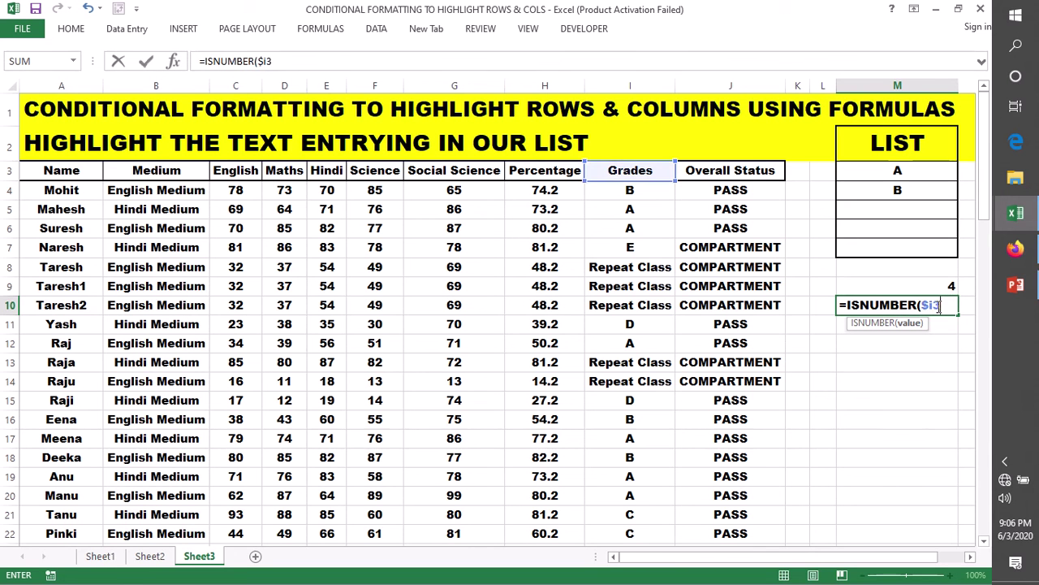
key(Return)
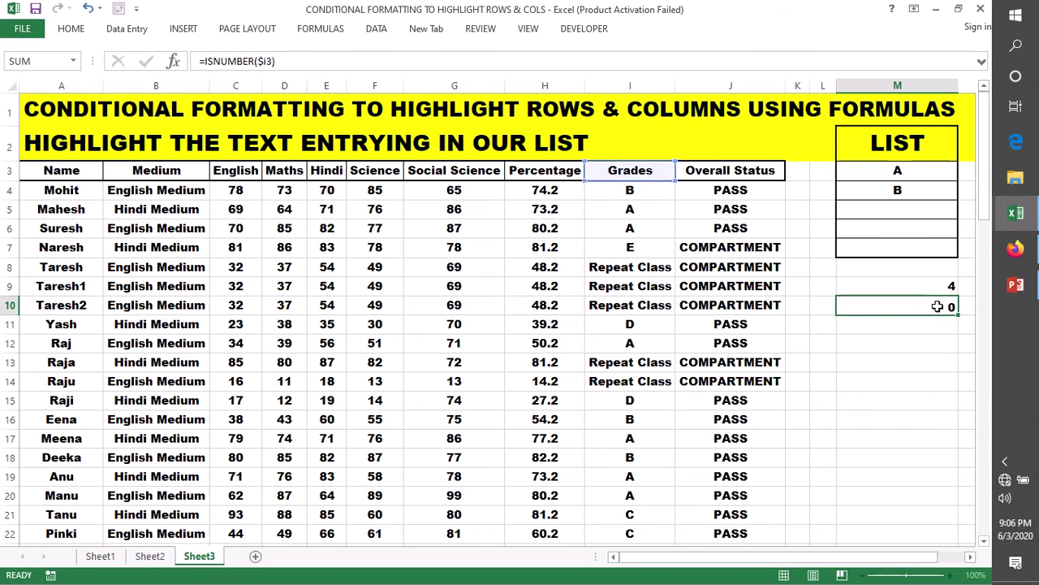
Change M10's reference to $F4 so it returns TRUE, then select column F.
click(936, 305)
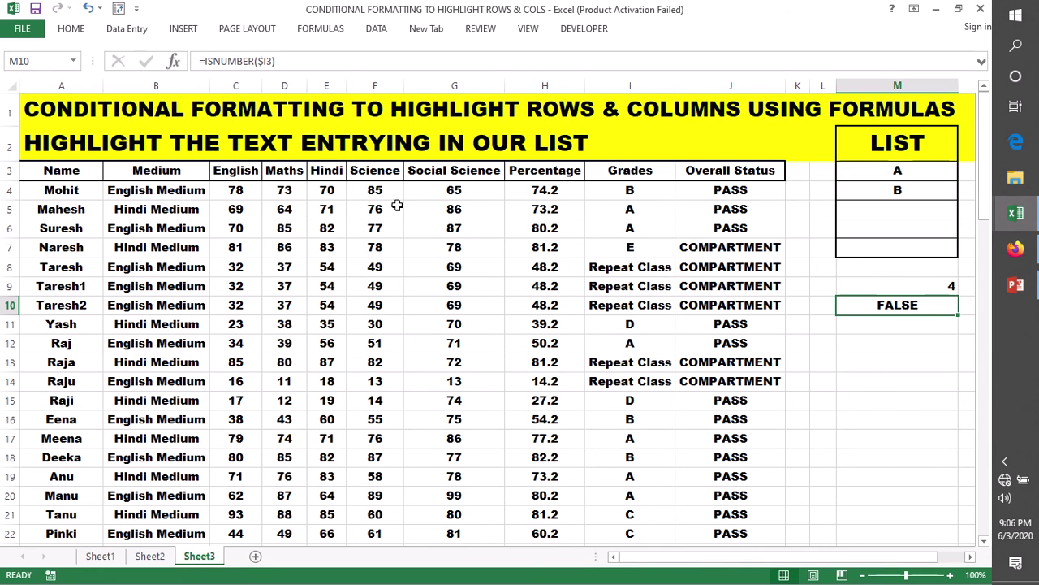
double_click(920, 306)
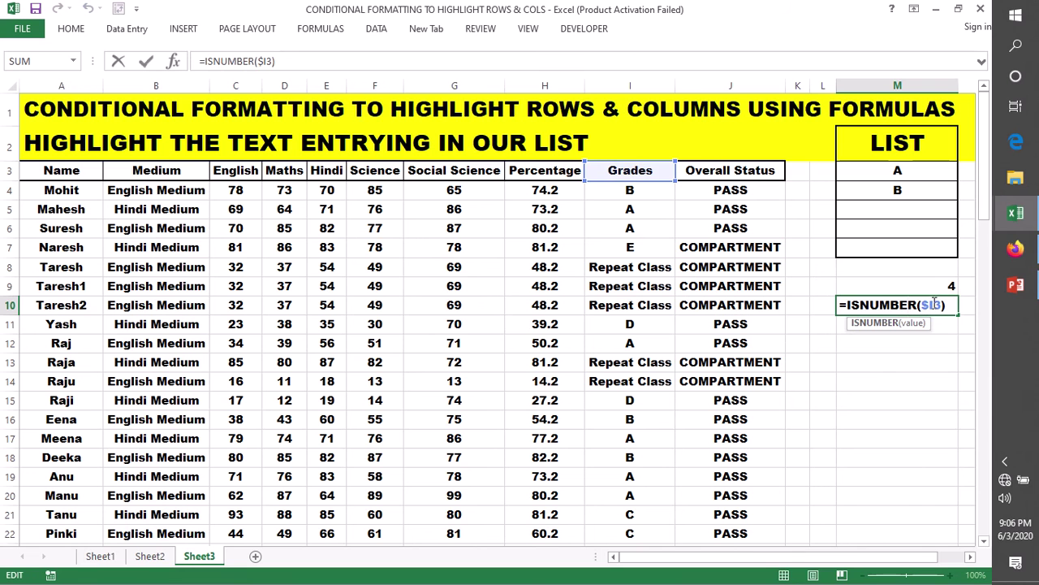
double_click(932, 304)
text(f4)
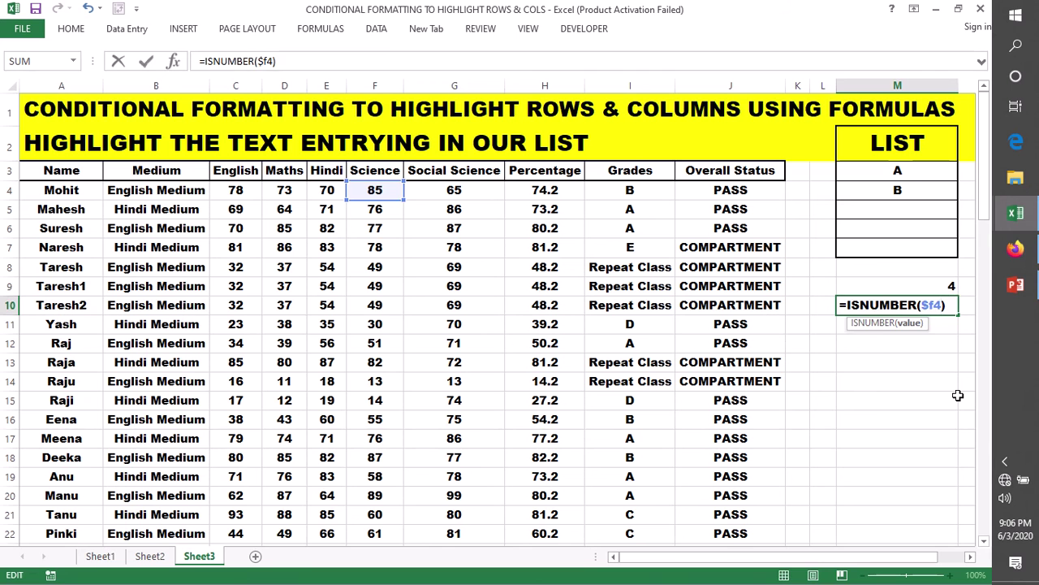
key(Return)
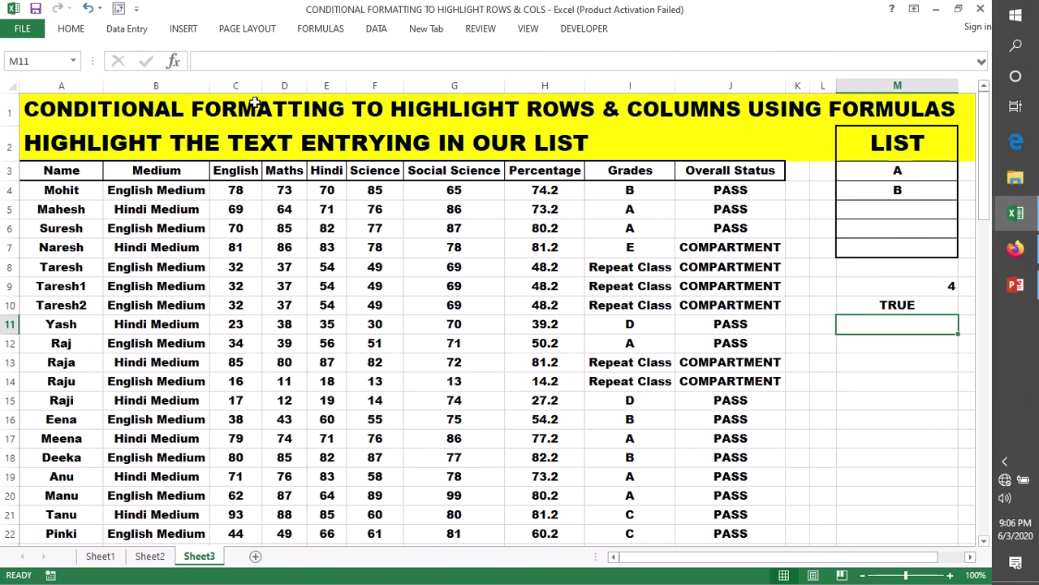
drag(373, 85, 367, 168)
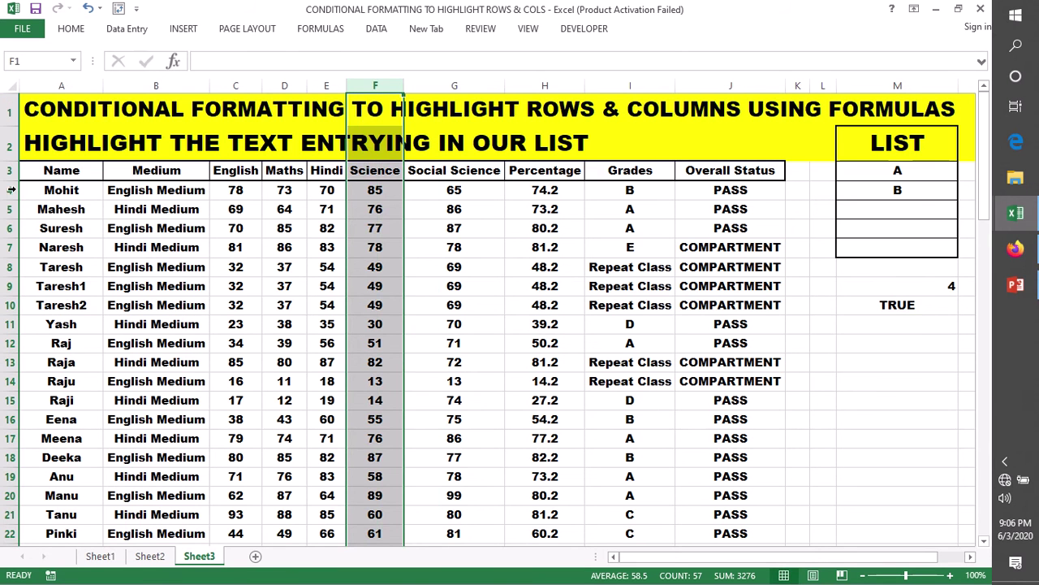
click(367, 191)
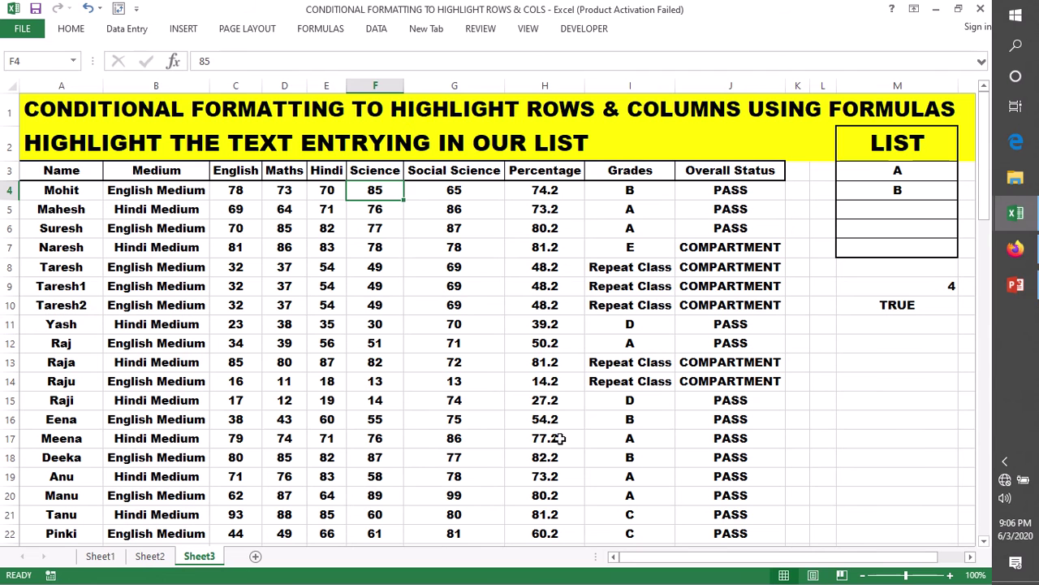
click(897, 307)
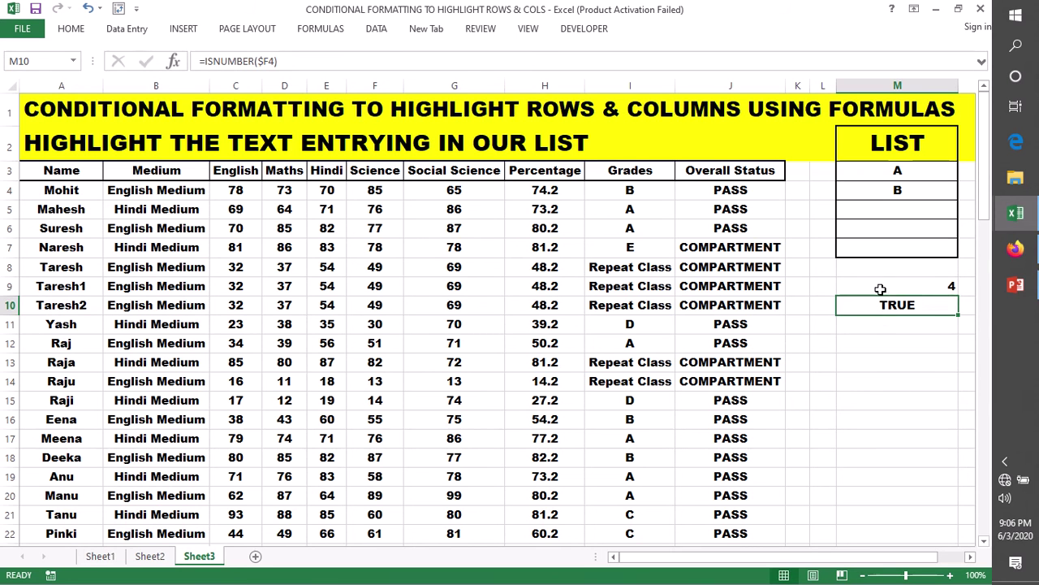
double_click(881, 286)
double_click(896, 286)
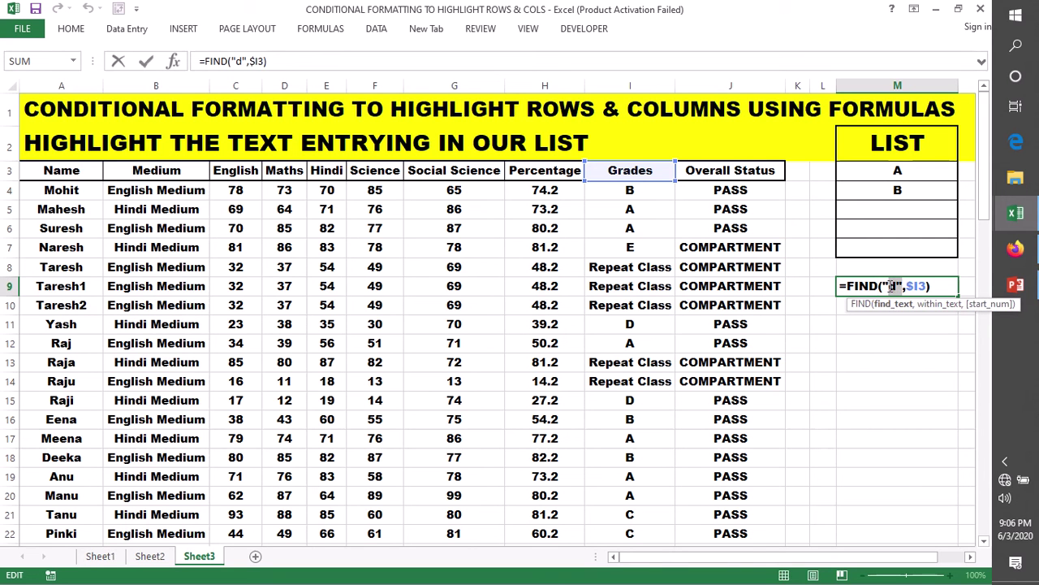
drag(903, 286, 881, 286)
key(BackSpace)
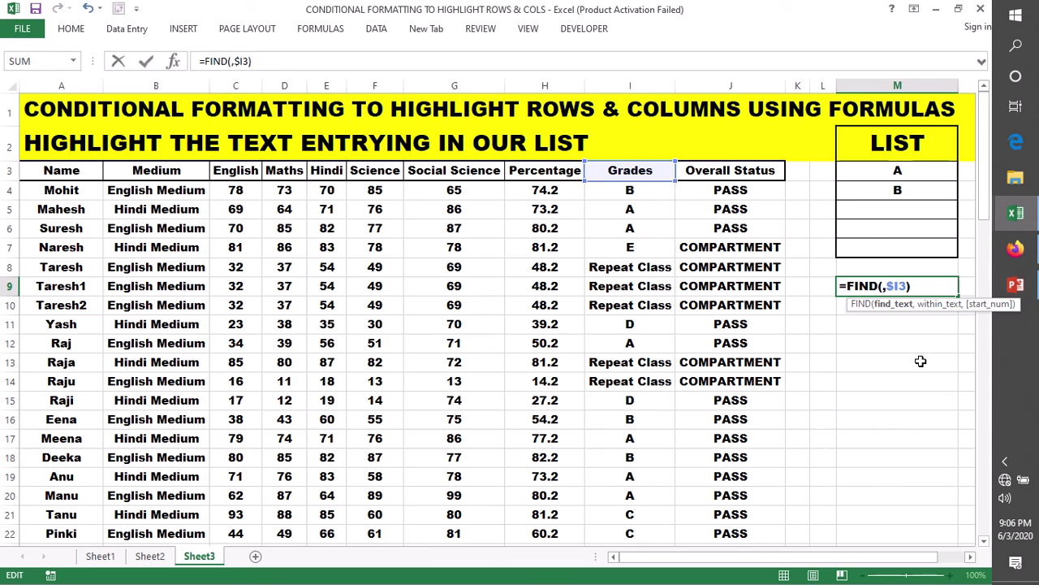
key(ctrl+z)
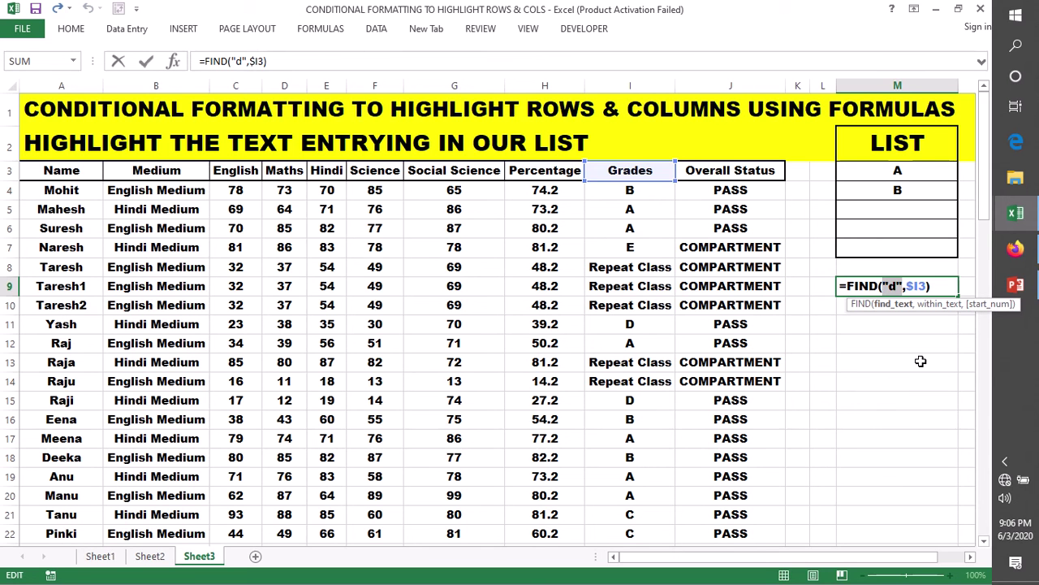
click(882, 345)
key(ctrl+z)
key(Return)
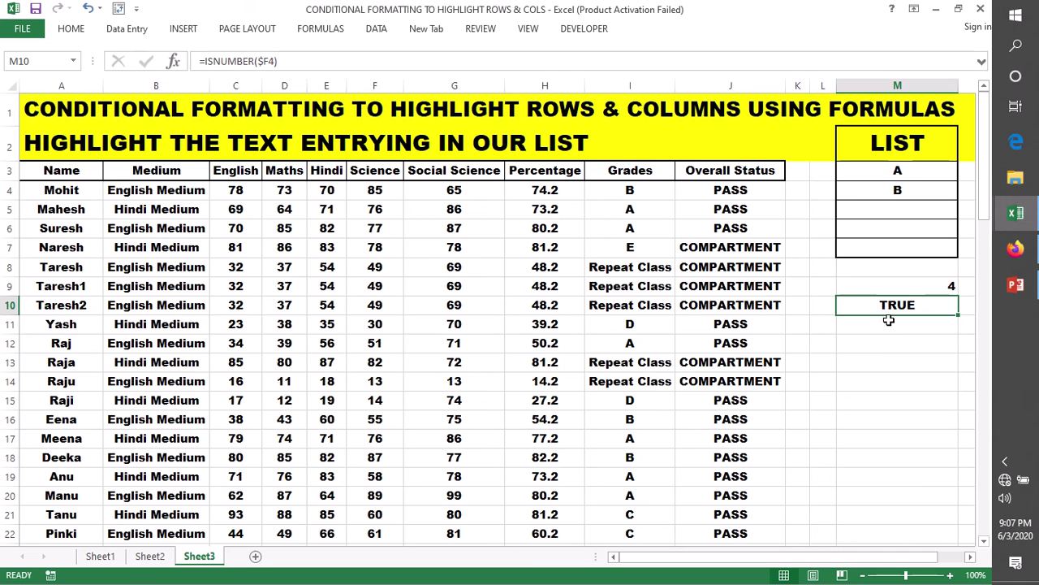
double_click(887, 306)
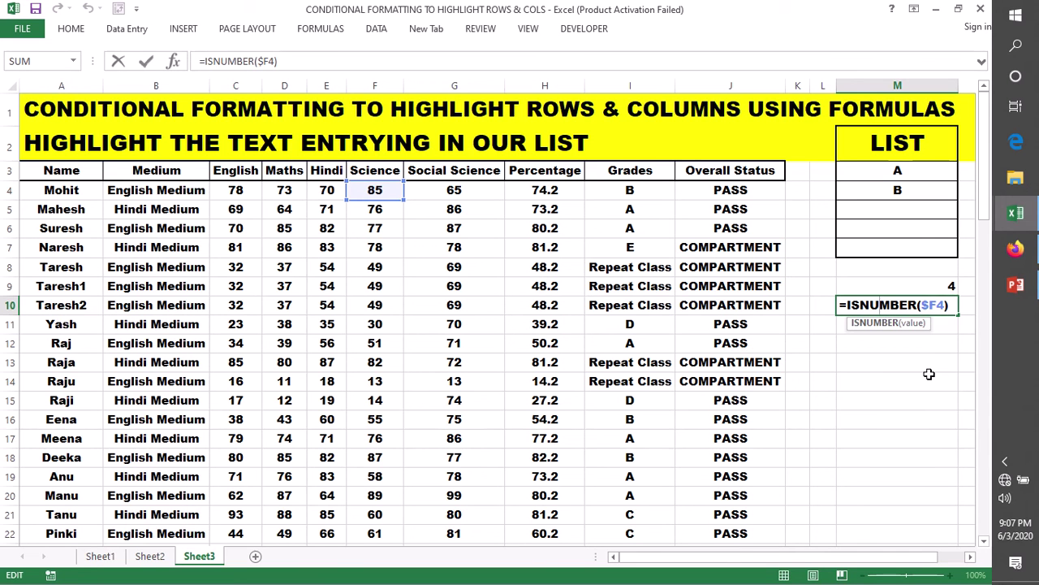
key(Return)
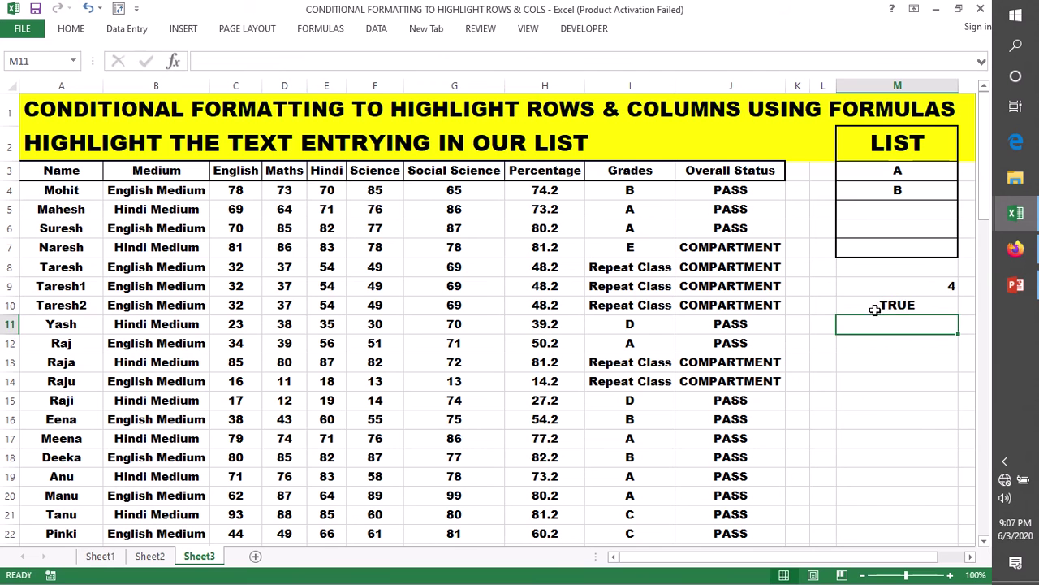
double_click(873, 306)
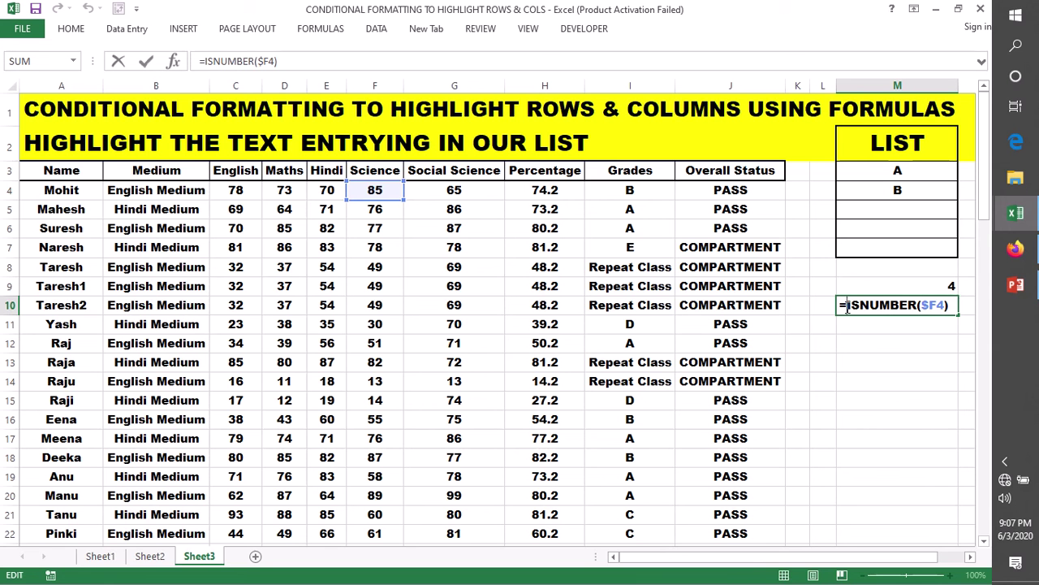
Prefix M10's formula with -- and switch the reference to $I3, giving 0.
text(--)
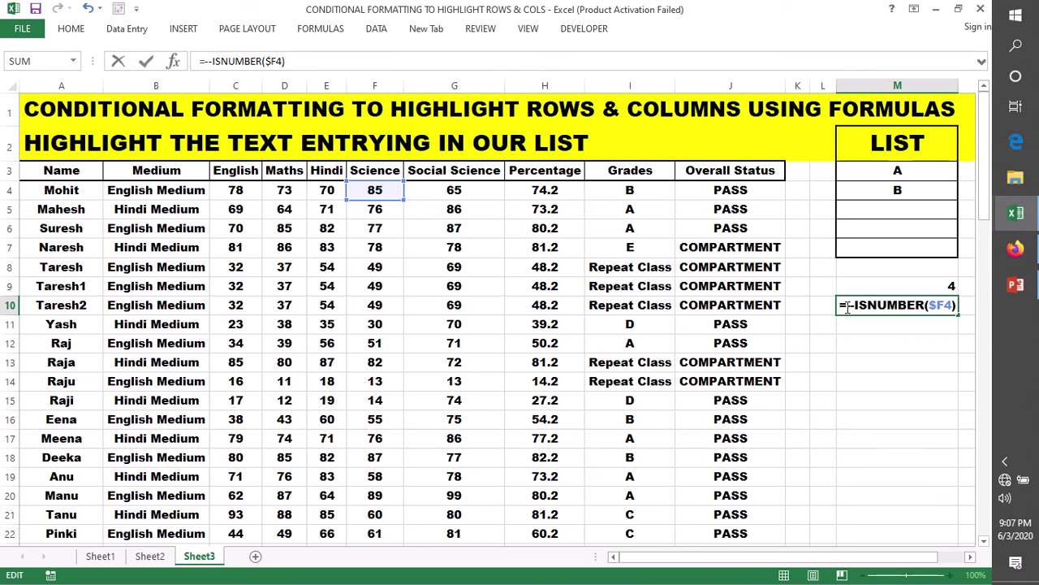
key(Return)
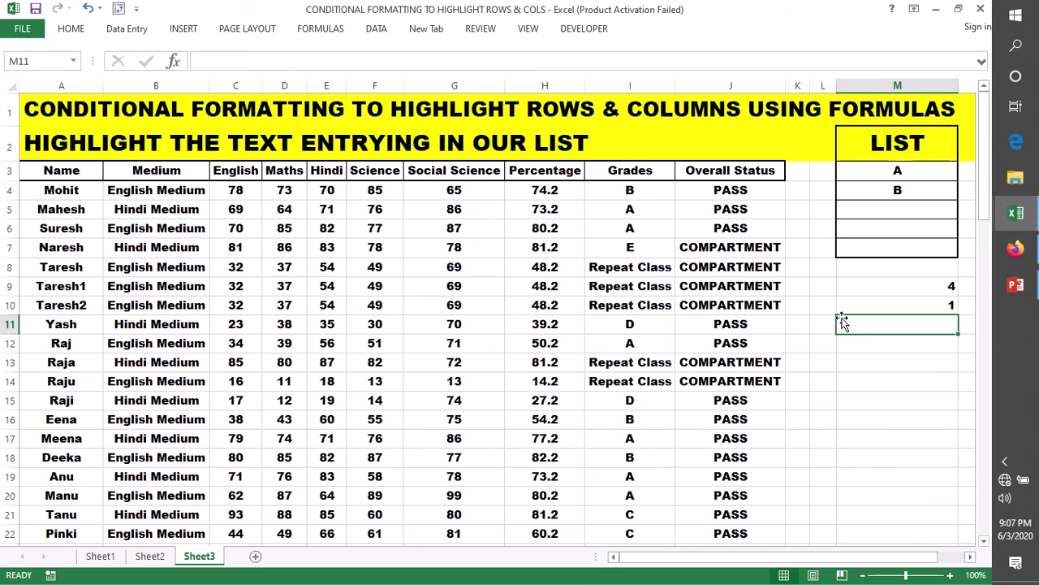
click(853, 302)
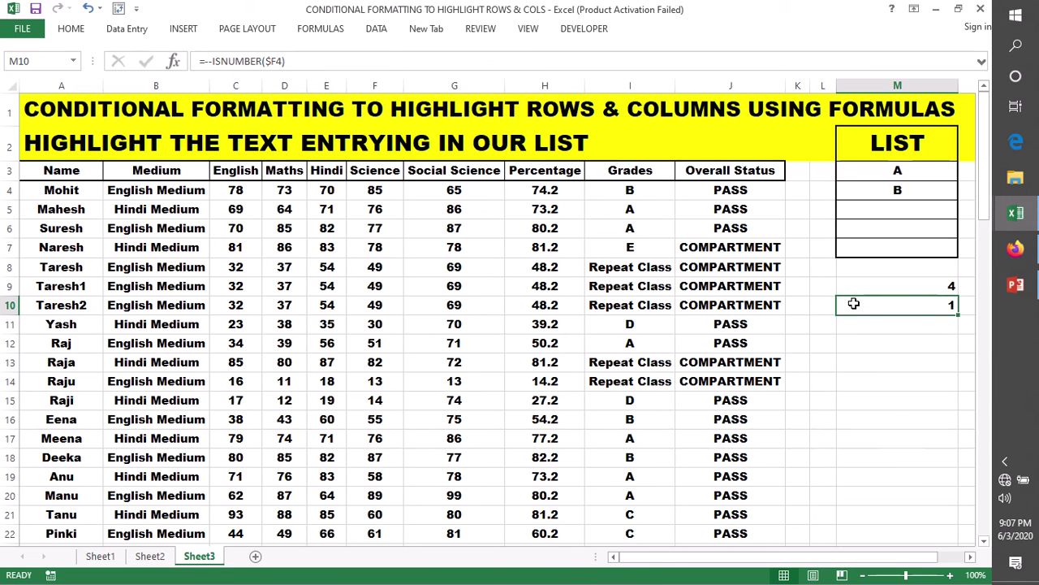
double_click(853, 303)
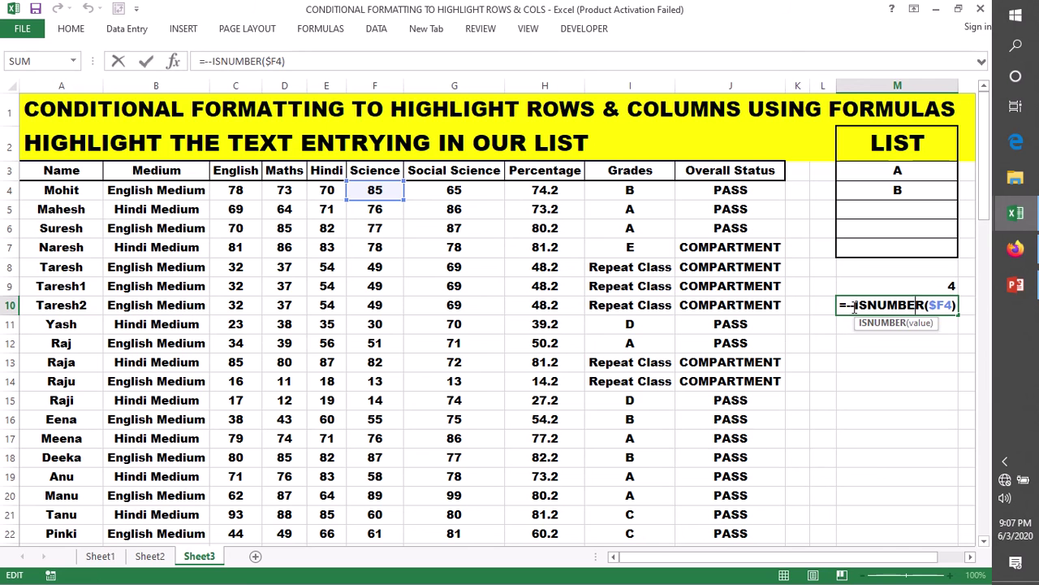
drag(845, 306, 852, 306)
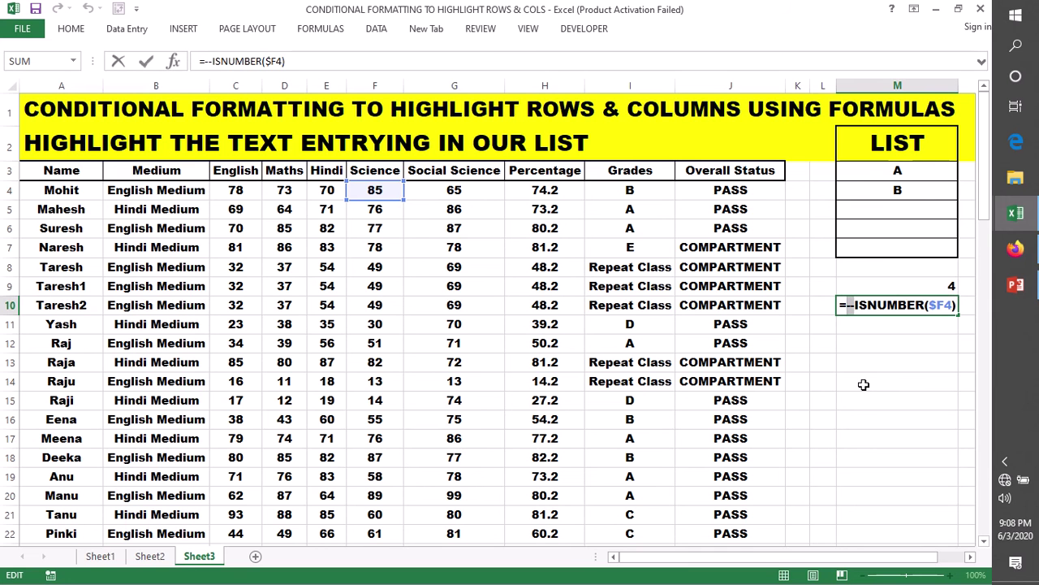
click(941, 304)
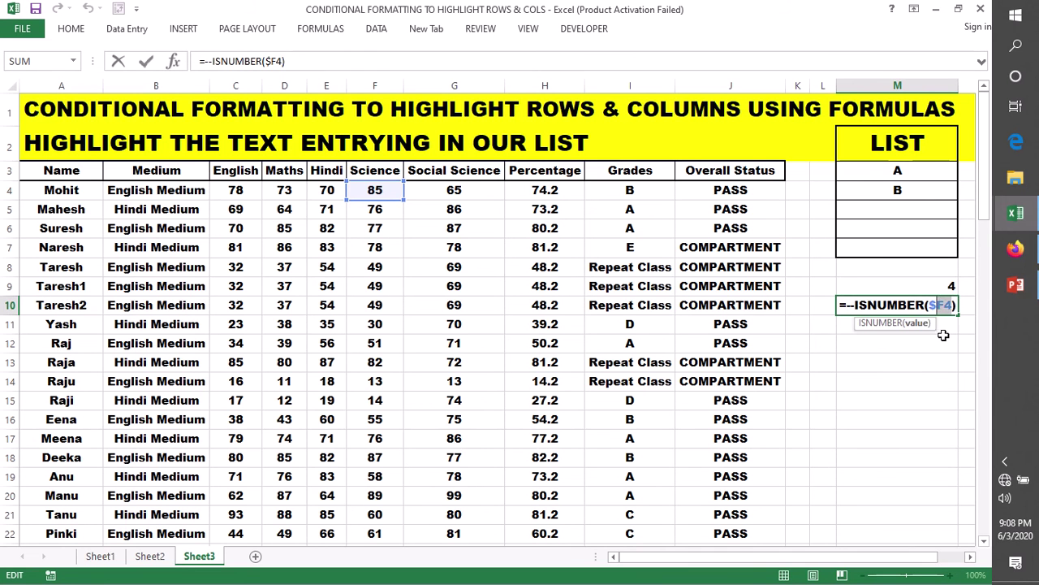
text($i)
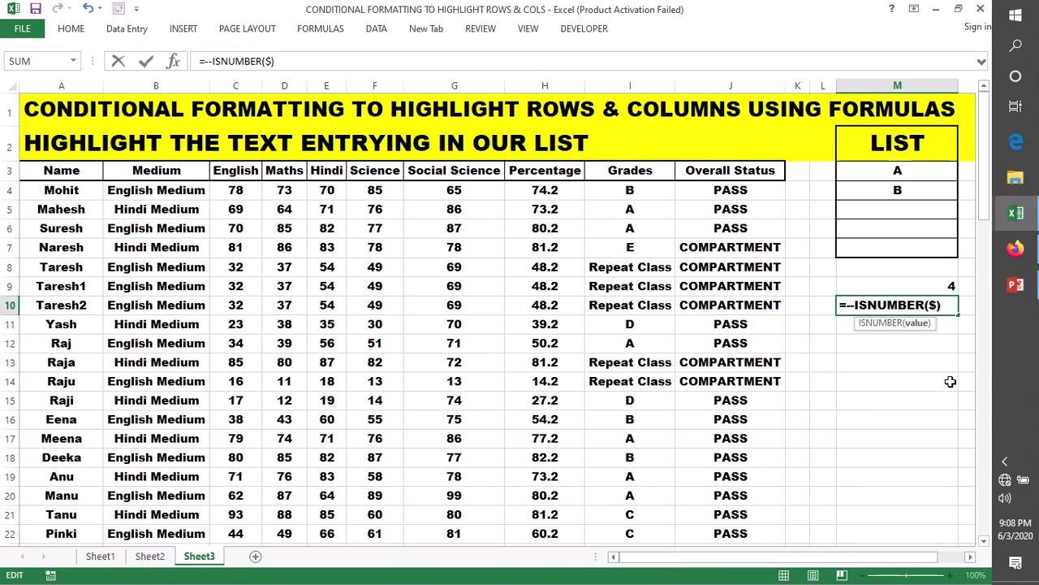
text(3)
key(Return)
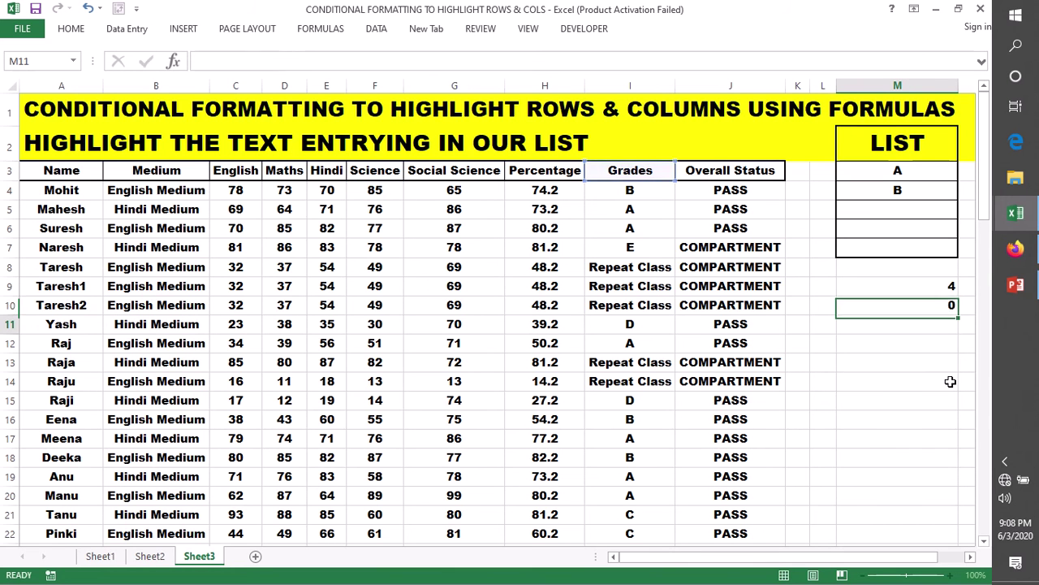
Remove and re-add the double minus in M10, comparing FALSE with 0.
double_click(937, 309)
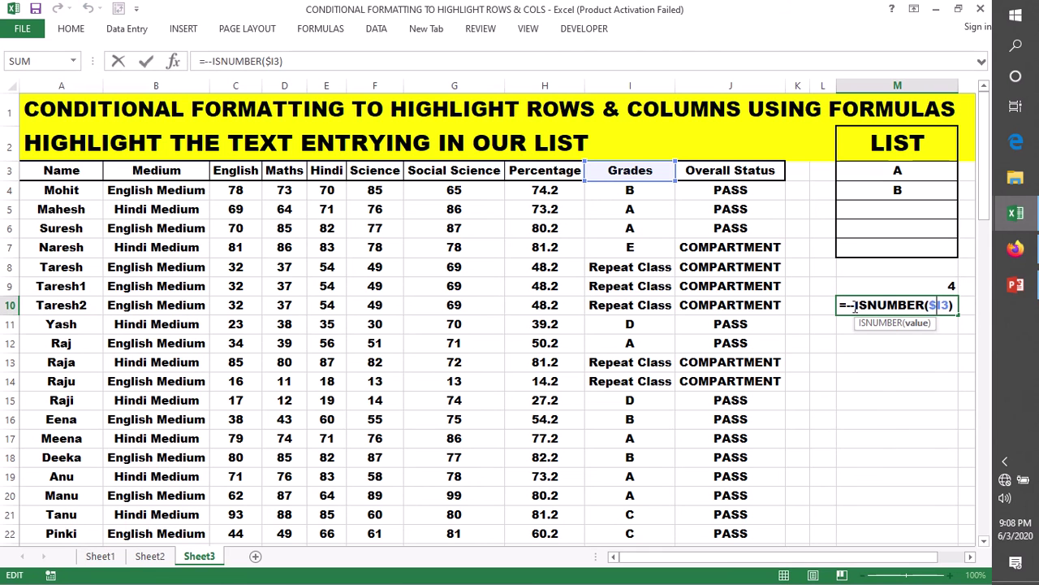
key(Delete)
key(Delete)
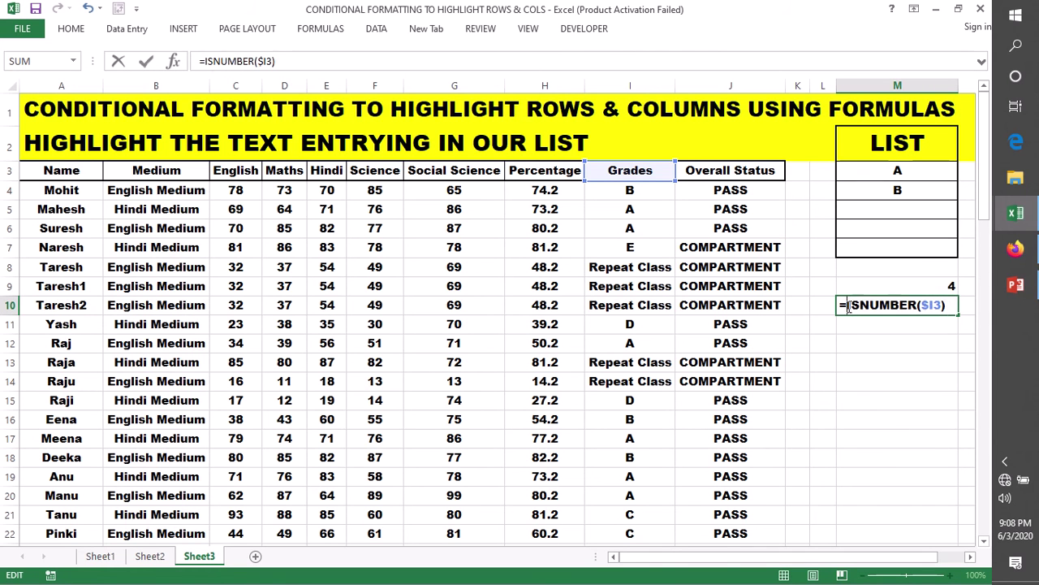
key(Return)
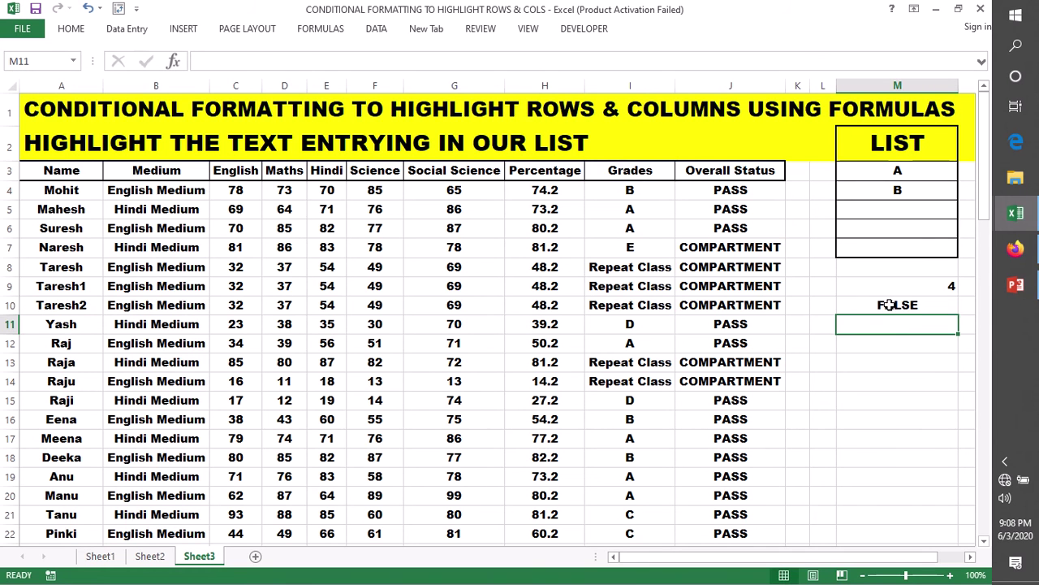
double_click(877, 306)
click(847, 305)
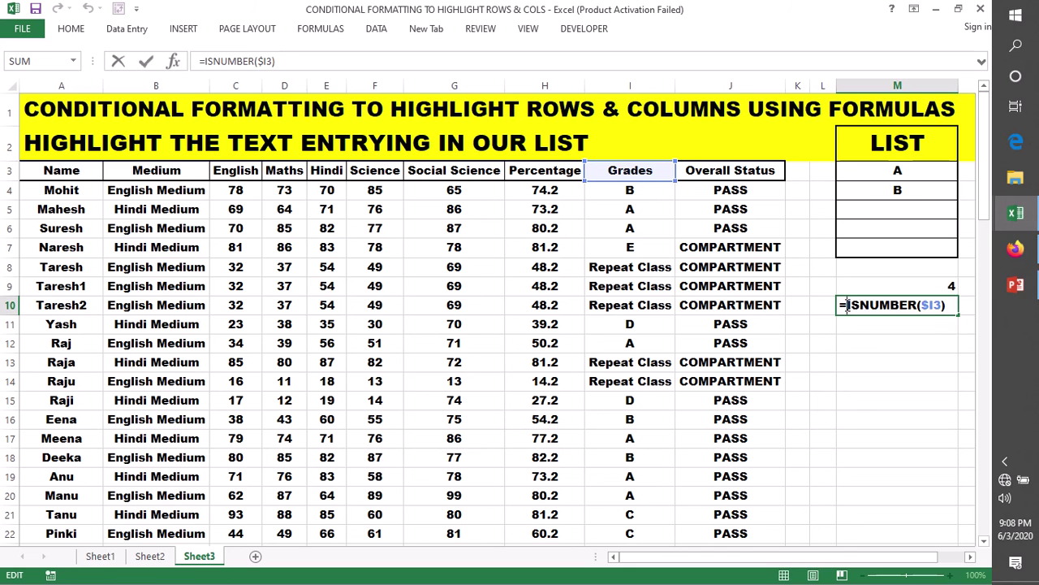
text(--)
key(Return)
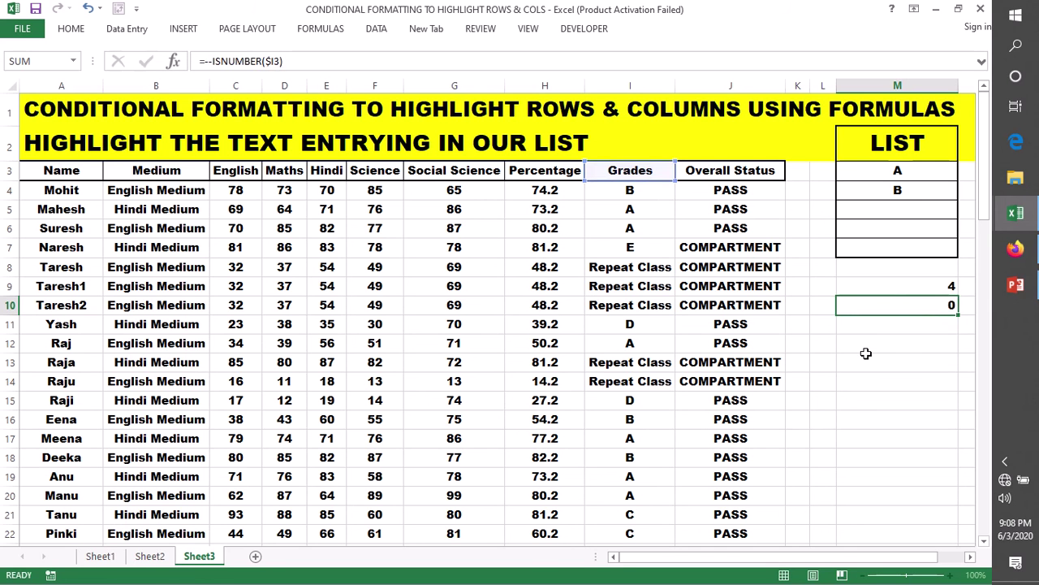
double_click(866, 305)
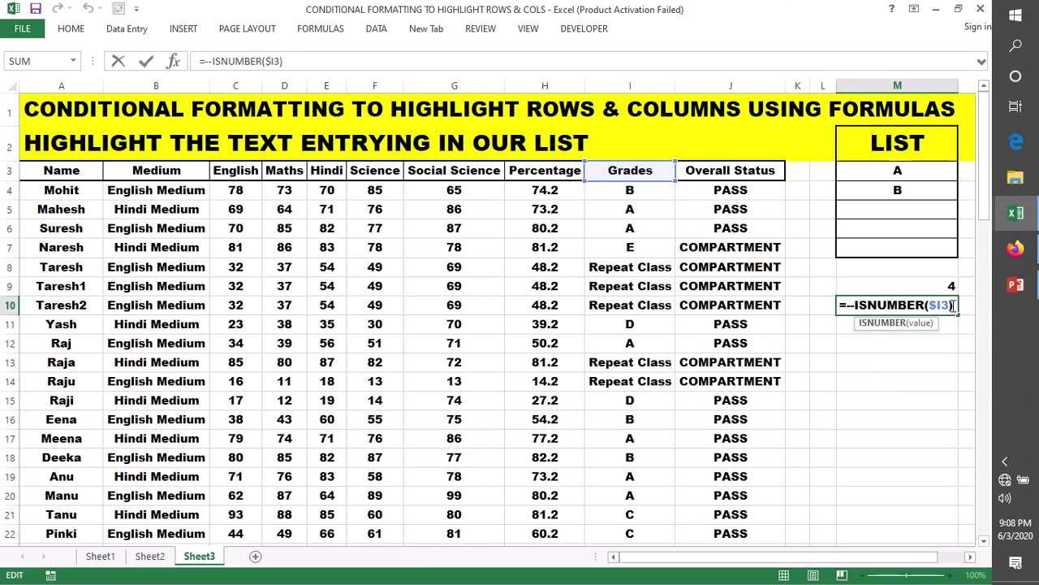
Replace "d" in M9's FIND formula with the LIST range M3:M7.
key(Return)
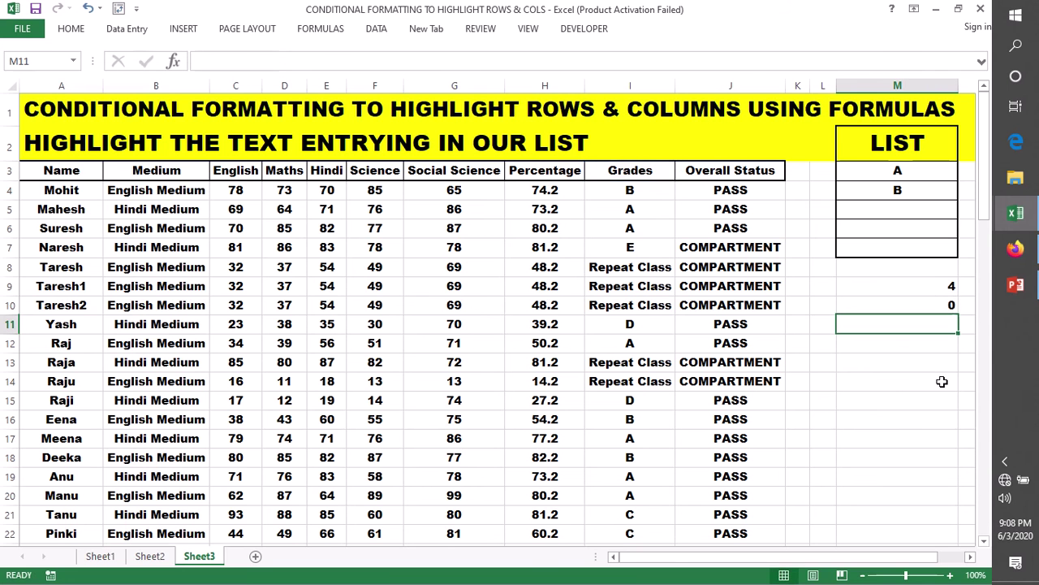
double_click(891, 285)
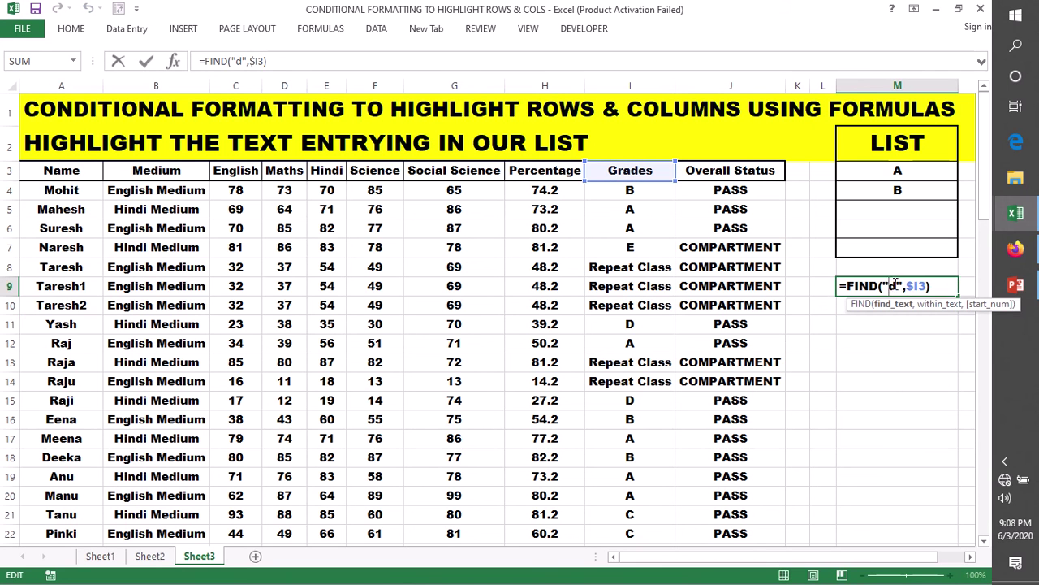
drag(900, 286, 883, 286)
key(Delete)
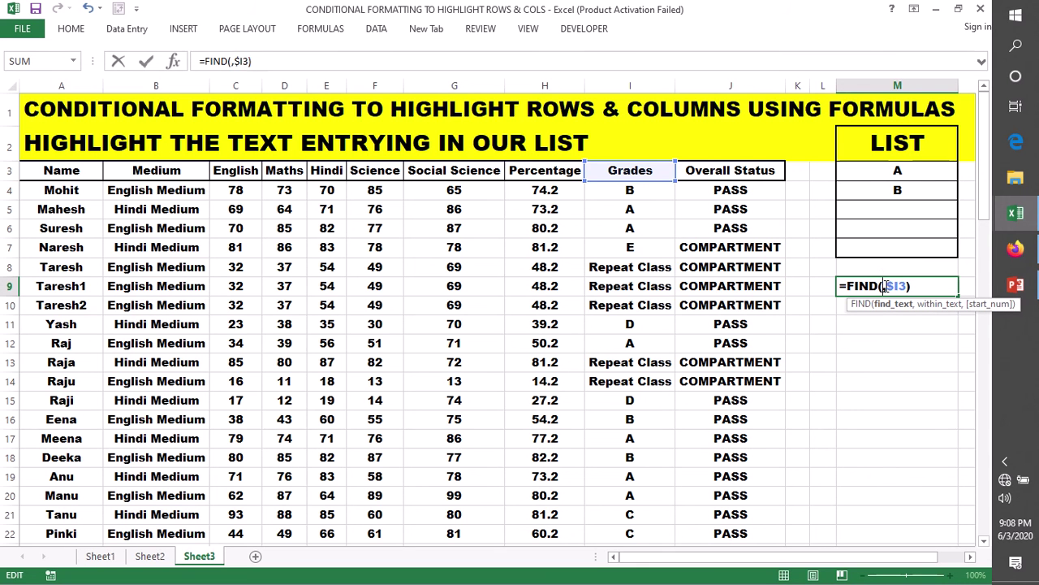
drag(894, 169, 899, 259)
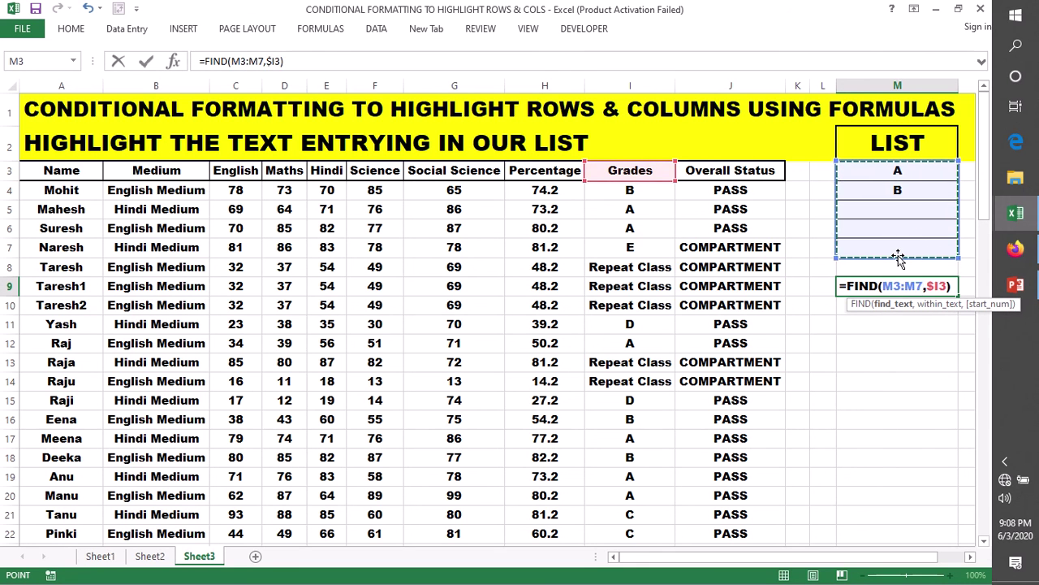
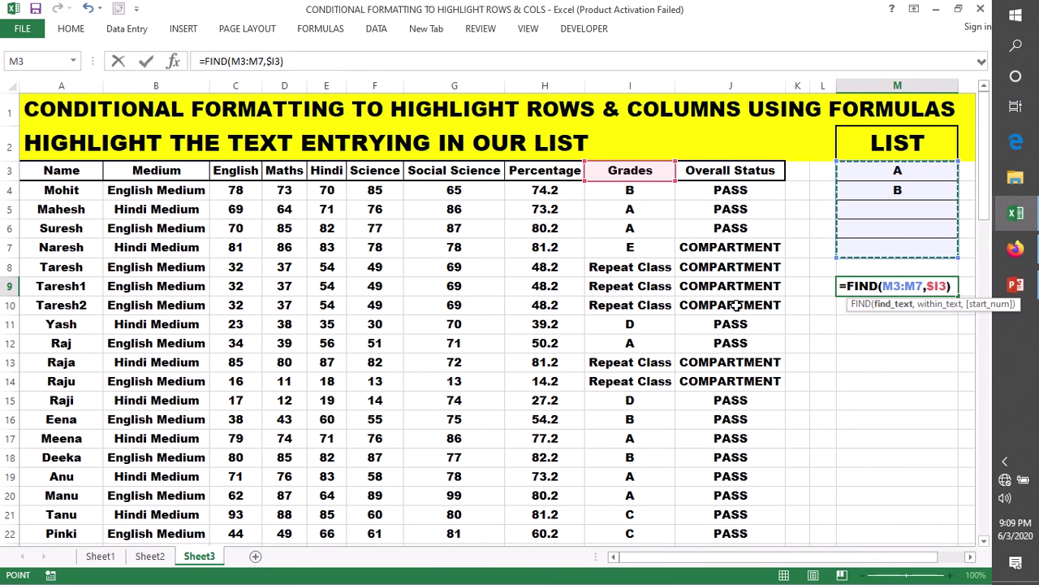
Commit the FIND test in M9, then rewrite it as =--isnumber(FIND(M3:M7,$I3)).
key(Return)
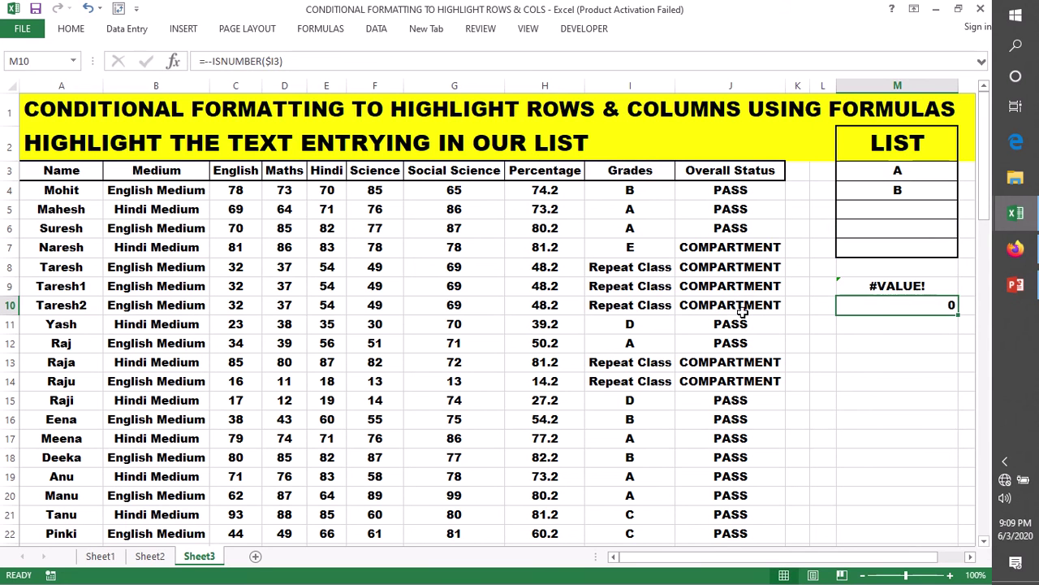
double_click(870, 287)
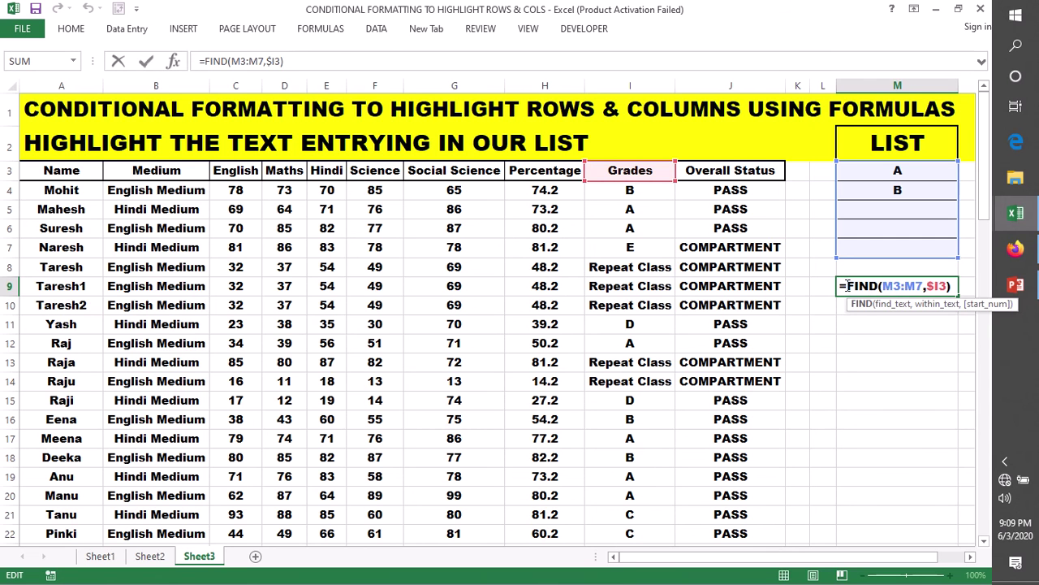
click(846, 286)
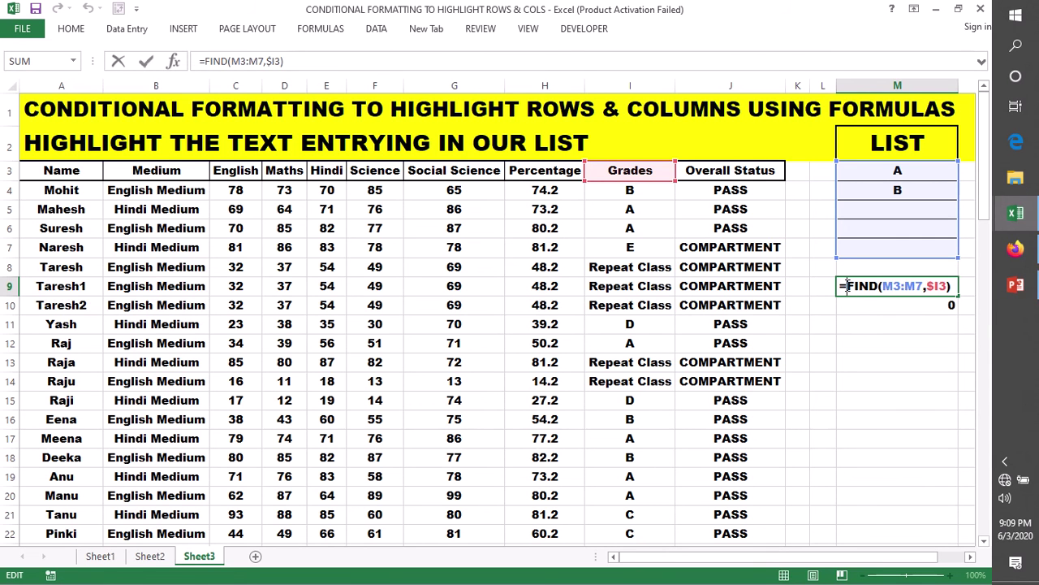
text(--)
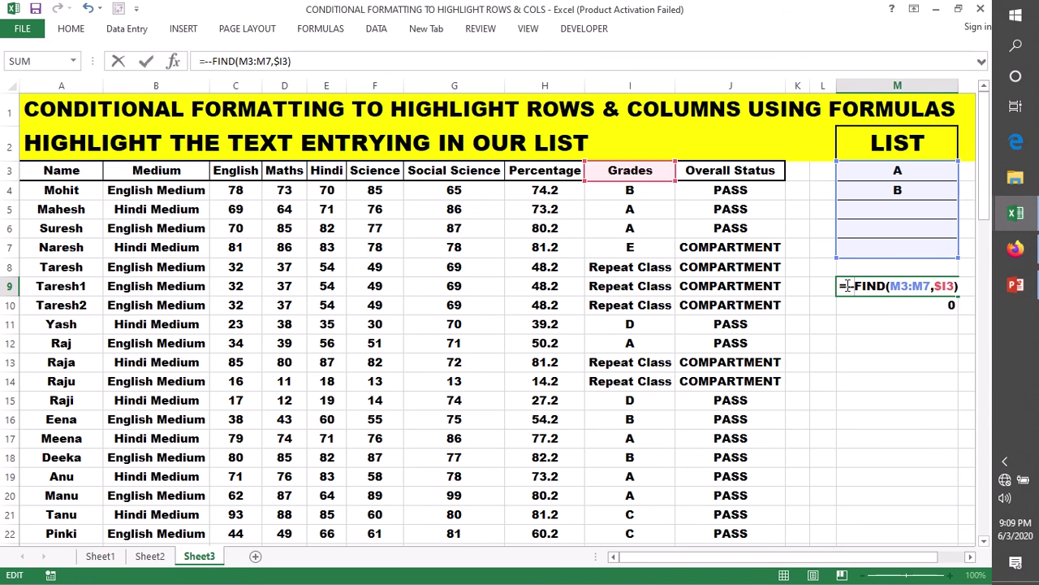
text(isnum)
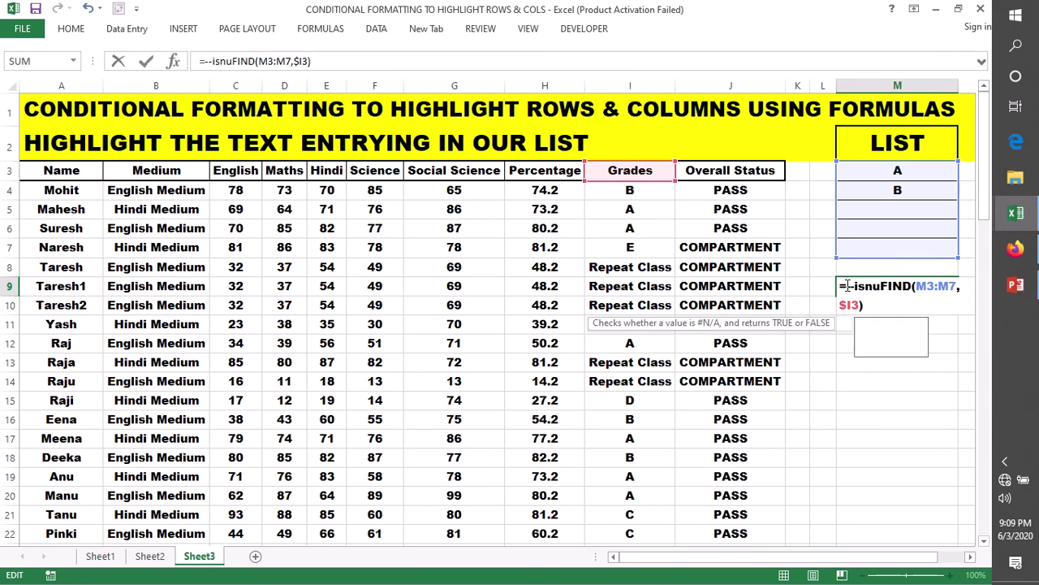
text(ber)
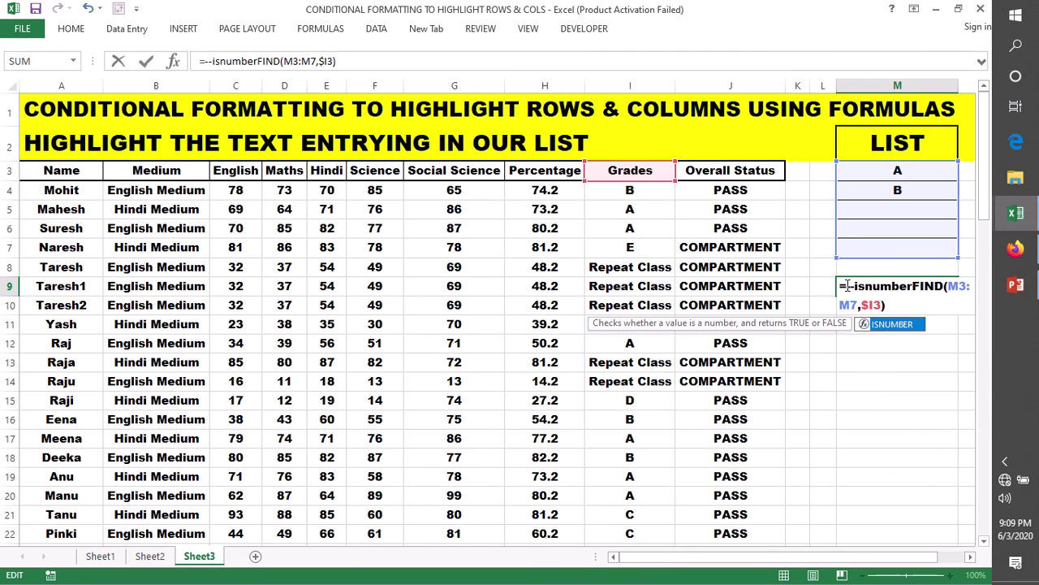
text(()
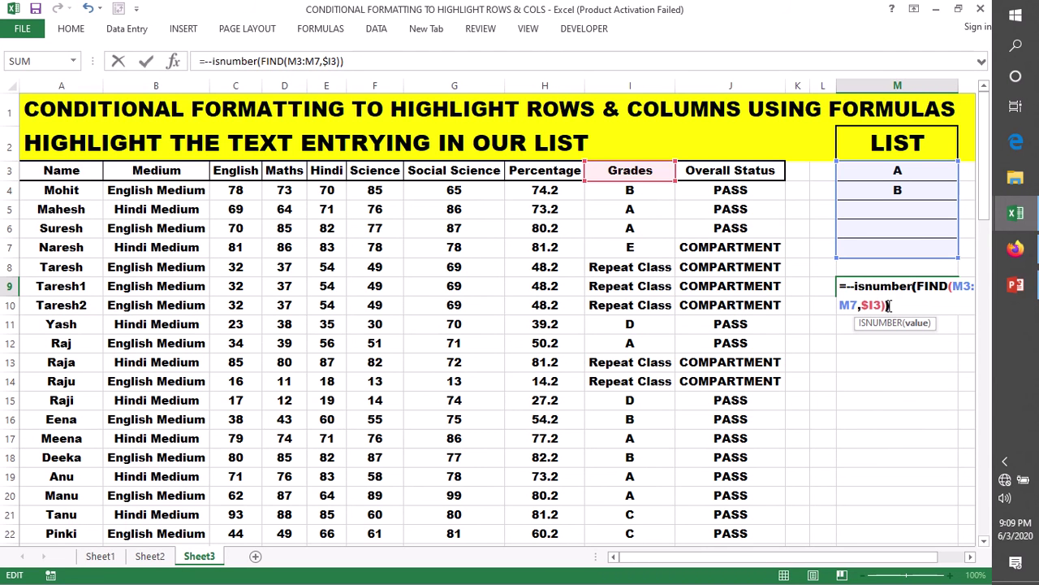
click(890, 305)
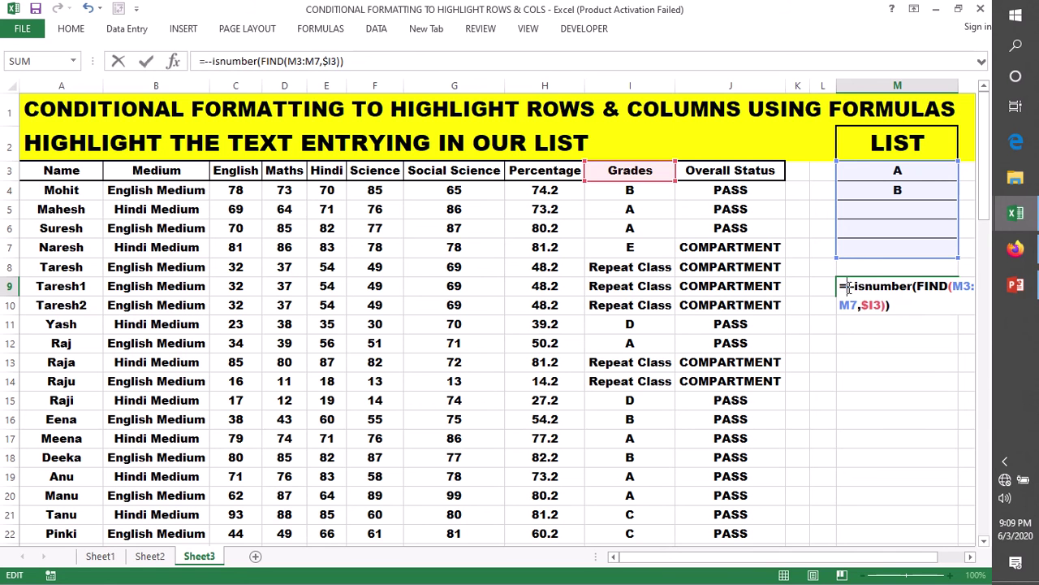
Wrap the M9 formula in SUMPRODUCT, make the list range $M$3:$M$7, and select the whole formula.
text(SUM)
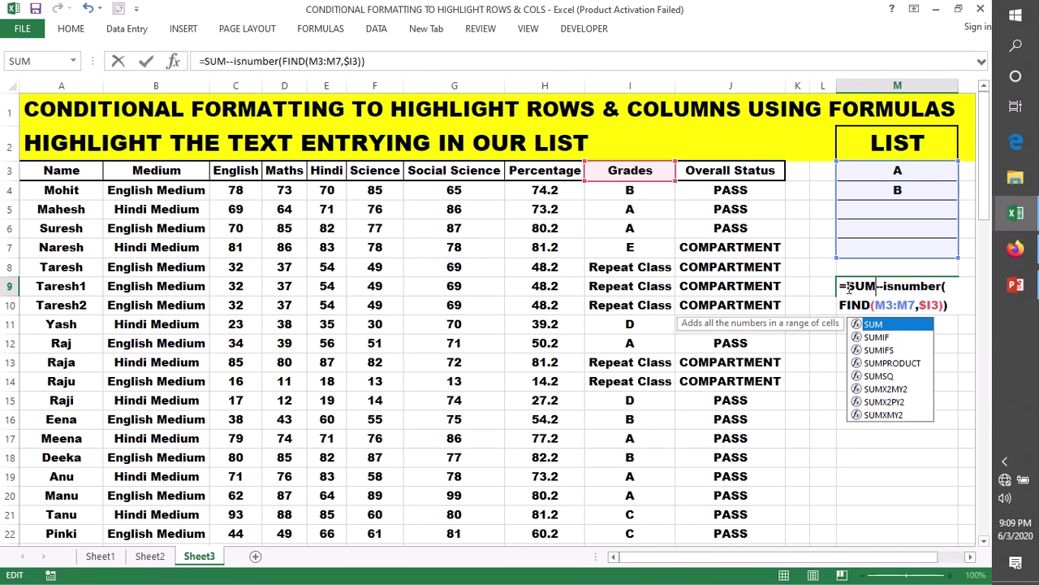
text(PRODUCT)
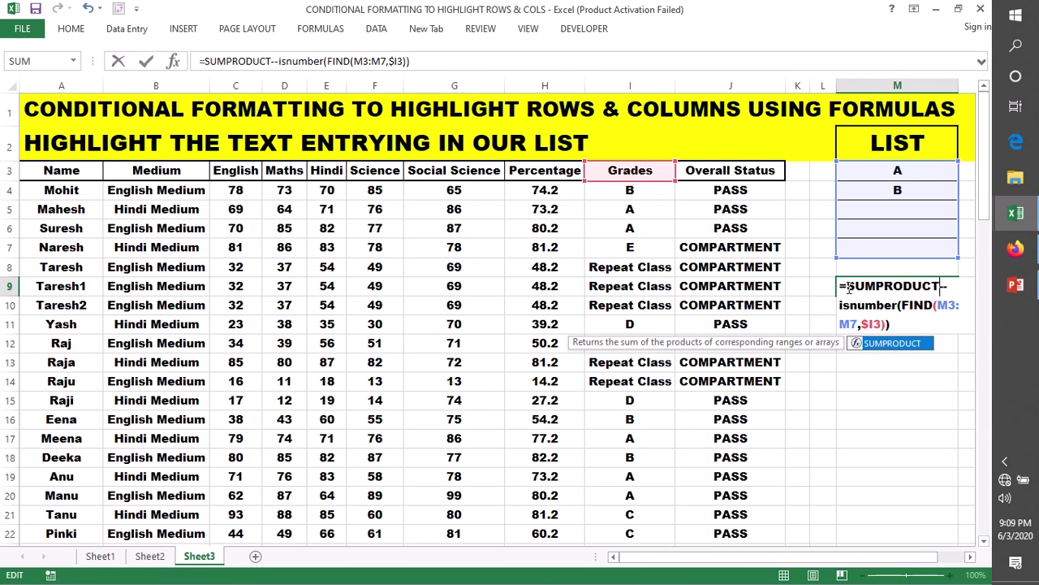
text(()
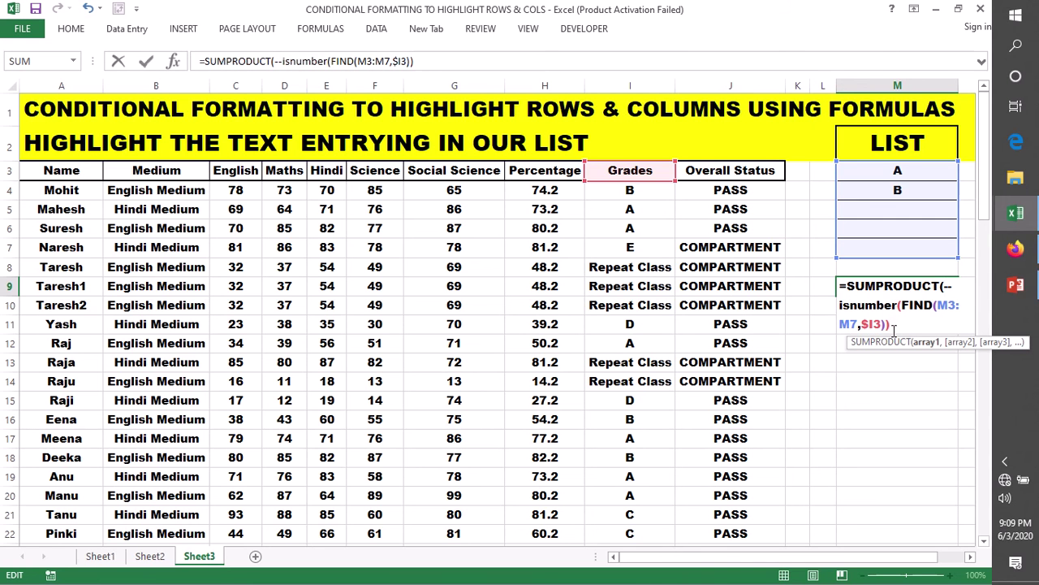
text())
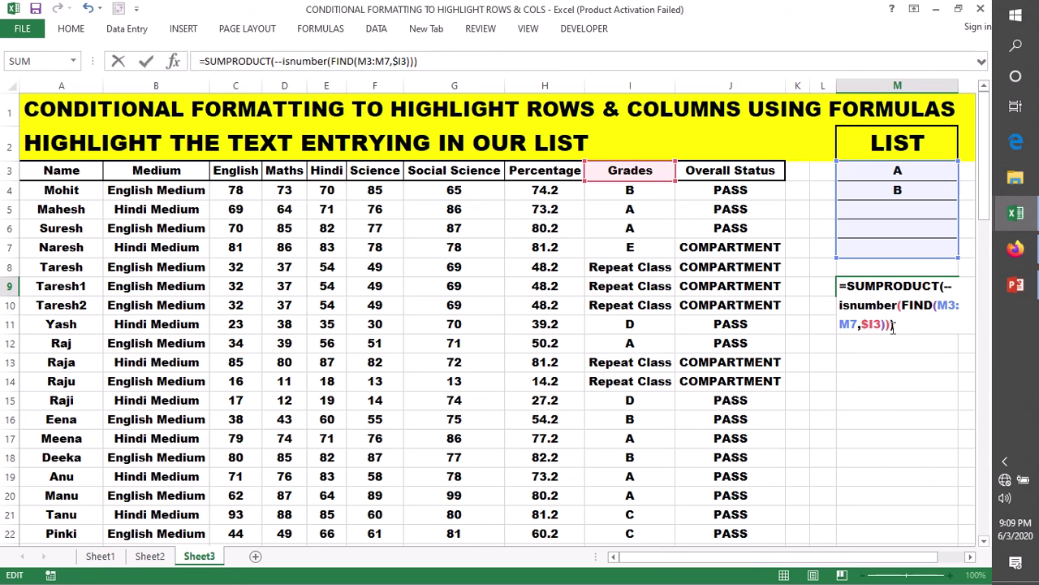
drag(895, 325, 851, 284)
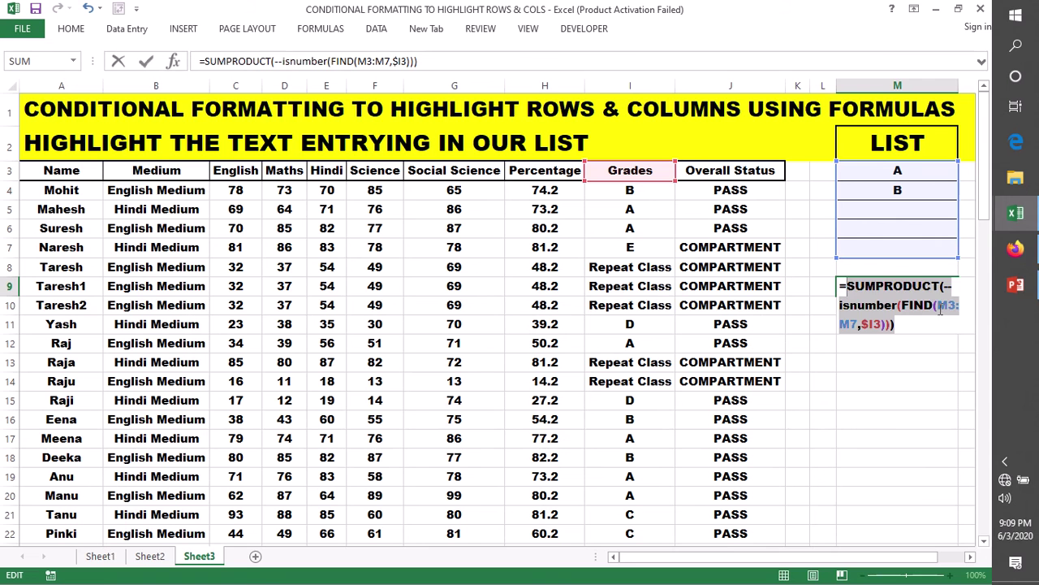
mouse_move(938, 307)
mouse_down()
mouse_move(871, 323)
mouse_move(859, 316)
mouse_up()
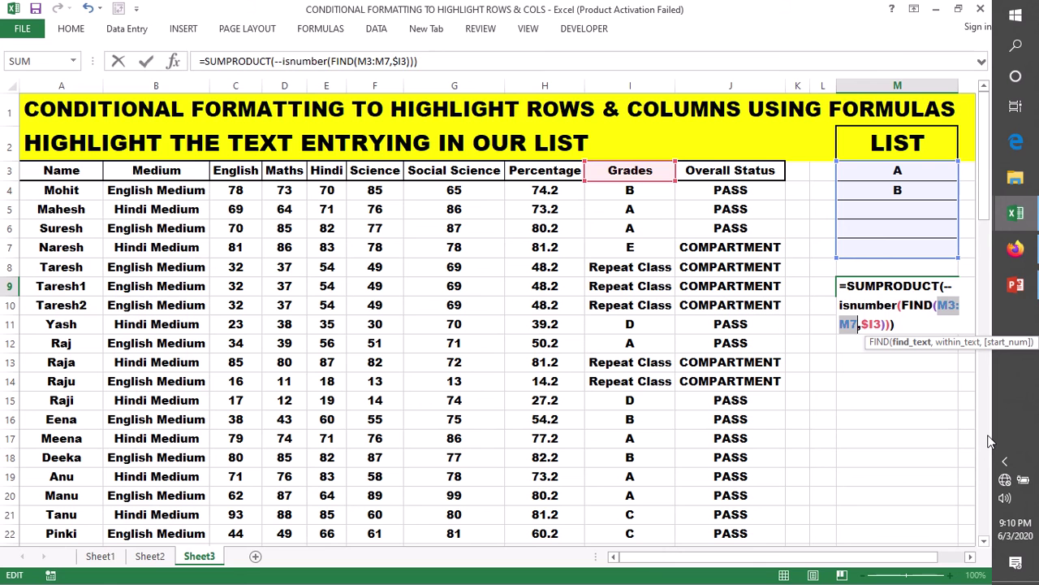
key(F4)
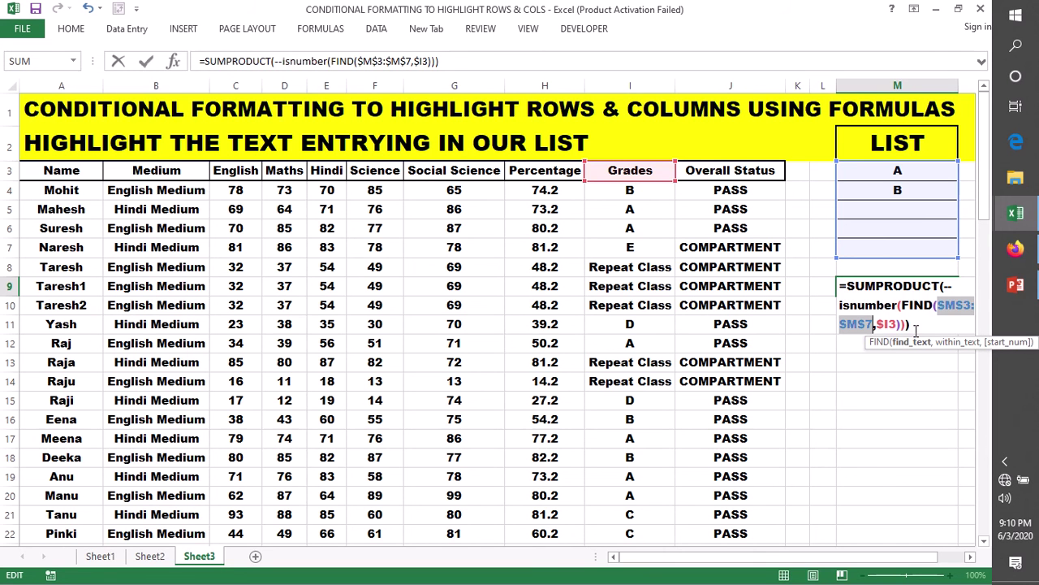
drag(915, 331, 846, 286)
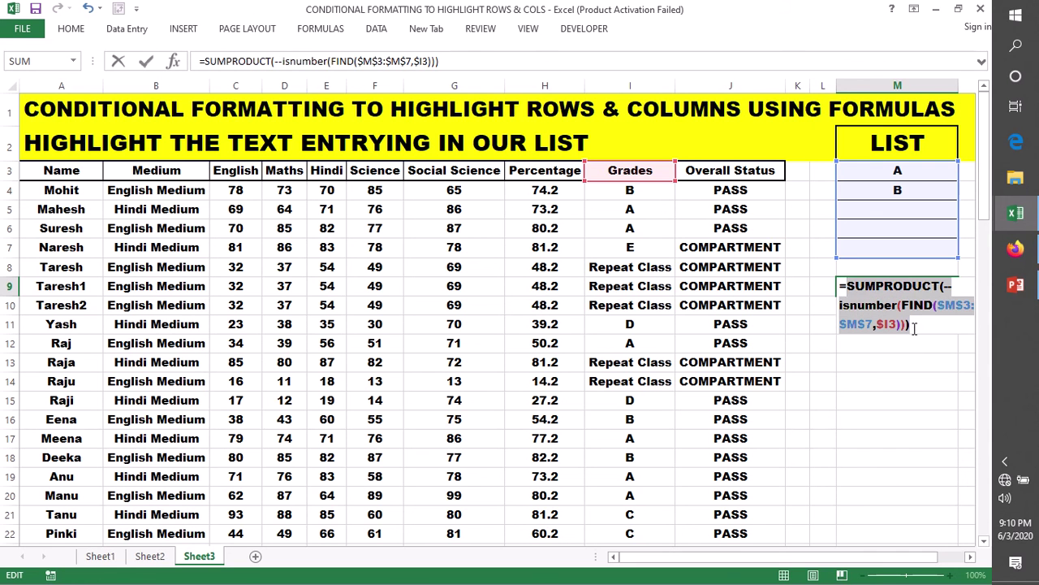
drag(912, 327, 834, 291)
Commit M9 and give the new formula rule a dark gold fill with bold white text.
key(Return)
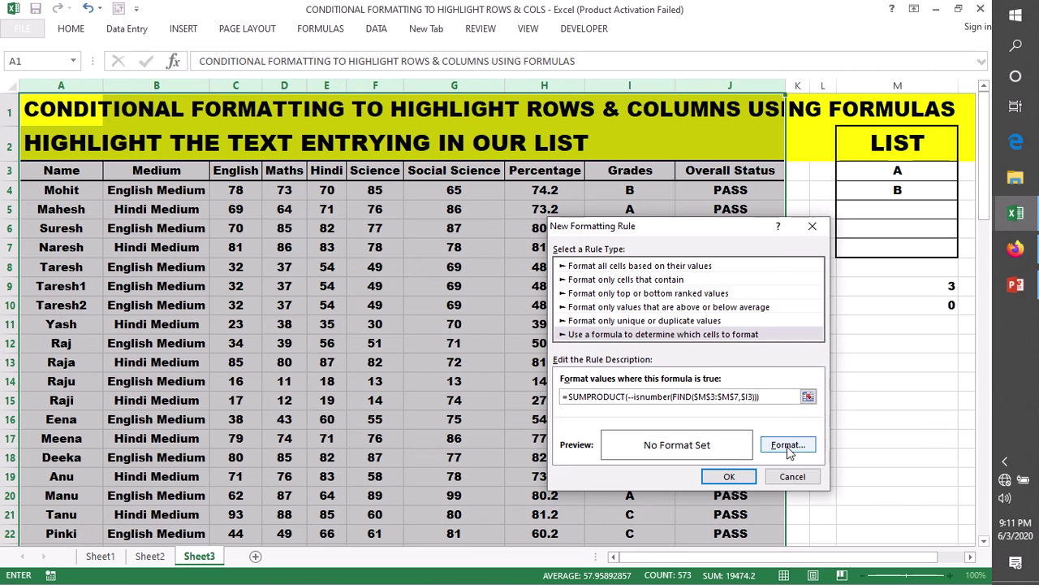
click(790, 451)
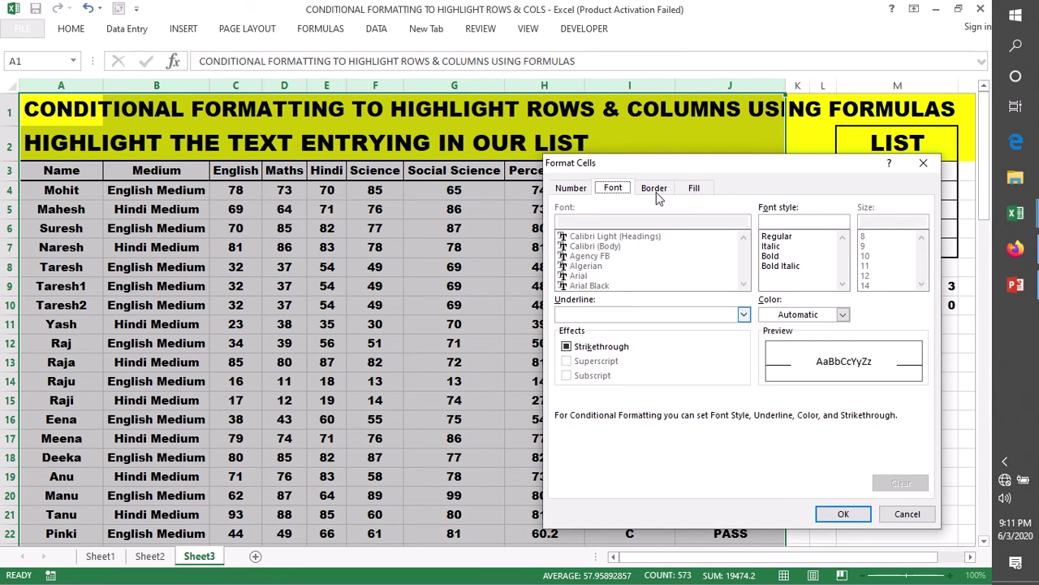
click(694, 190)
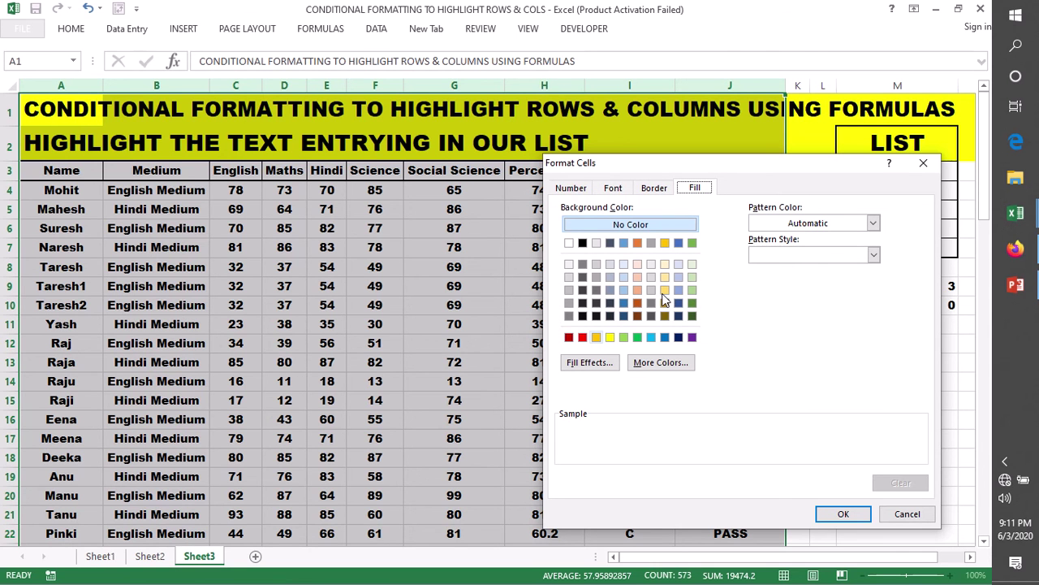
click(665, 303)
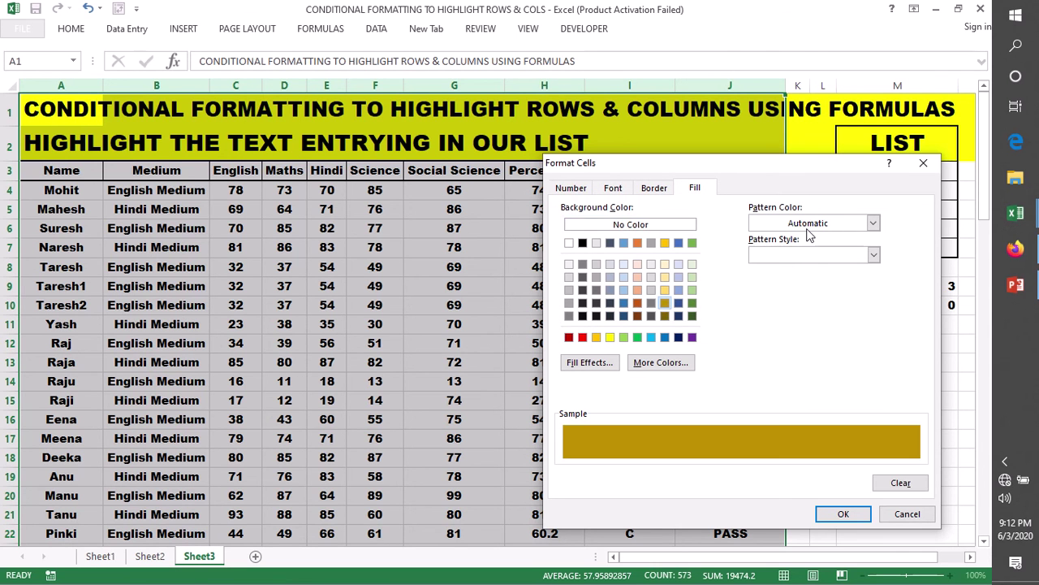
key(ctrl+shift+Tab)
key(ctrl+shift+Tab)
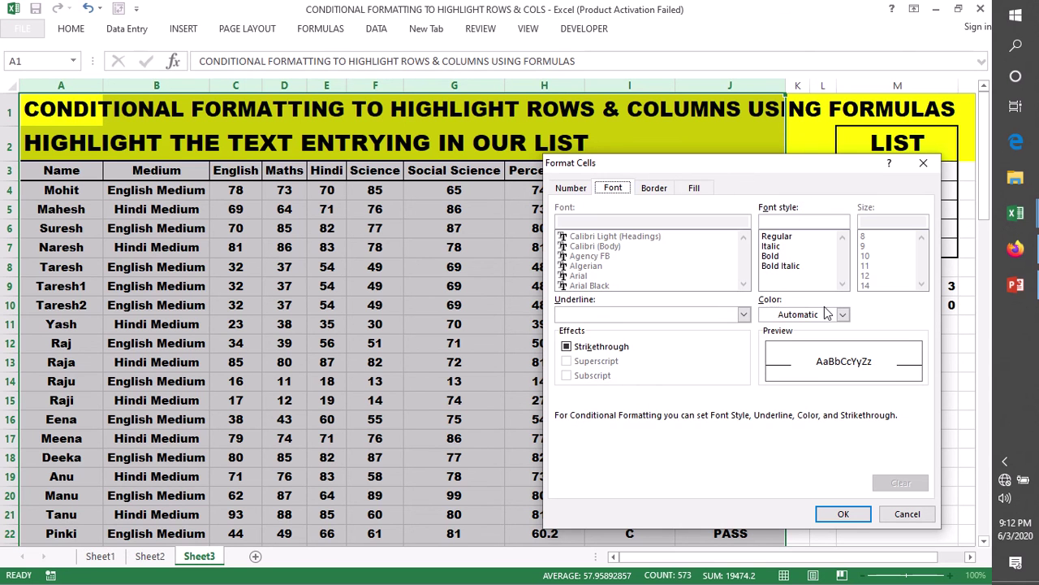
click(770, 256)
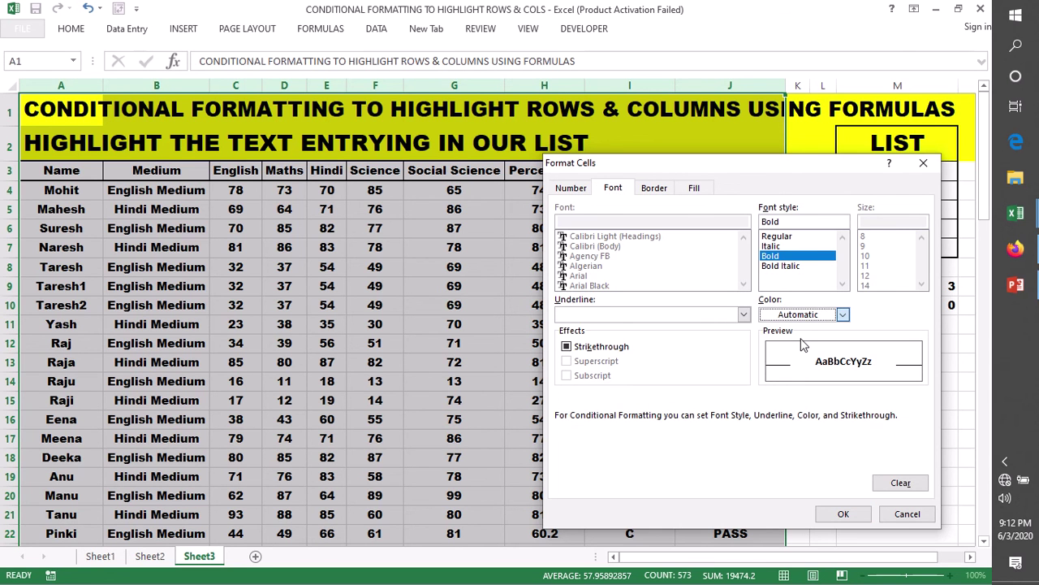
key(alt+Down)
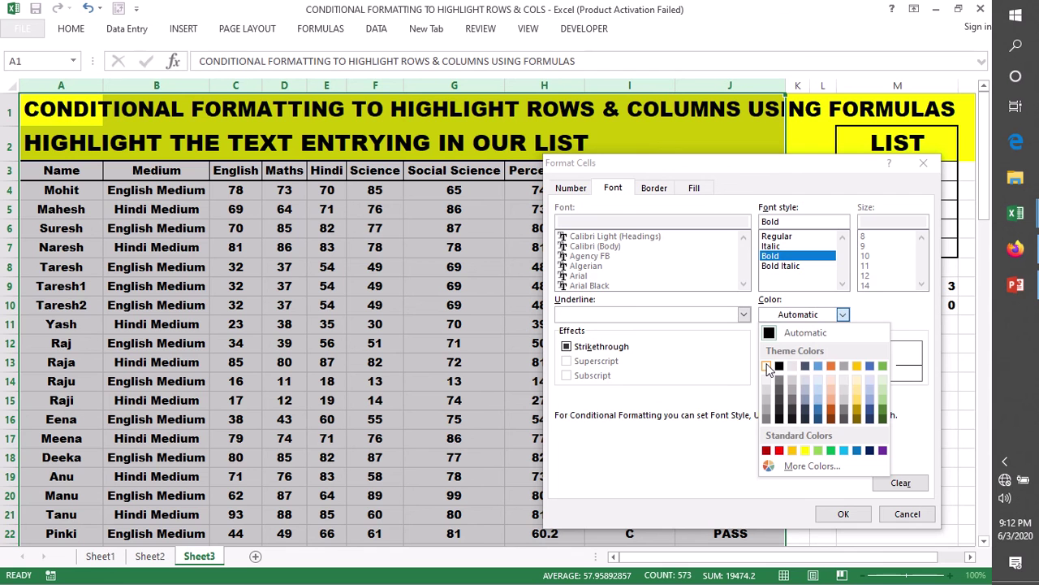
click(768, 367)
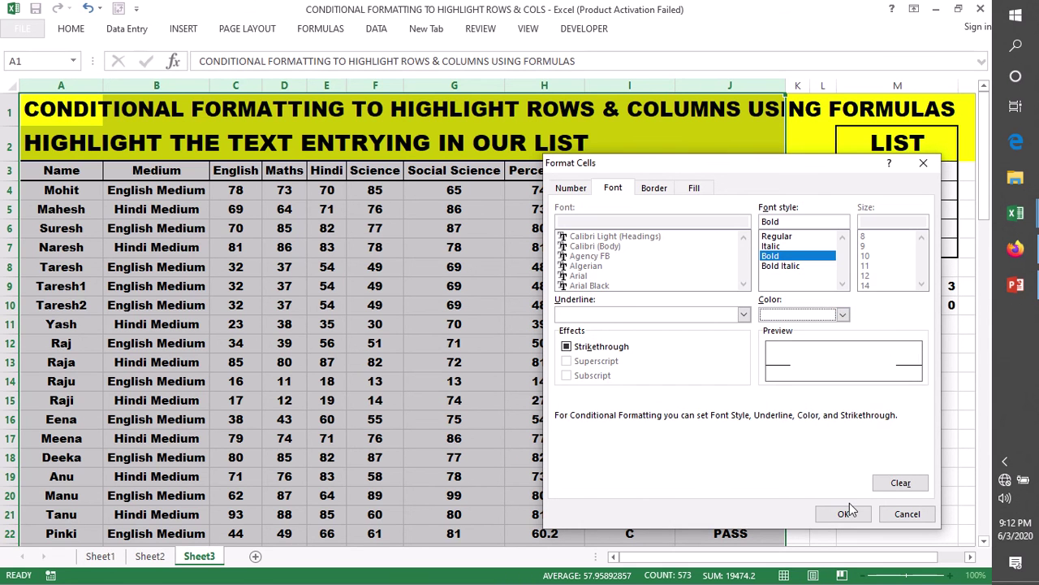
key(Return)
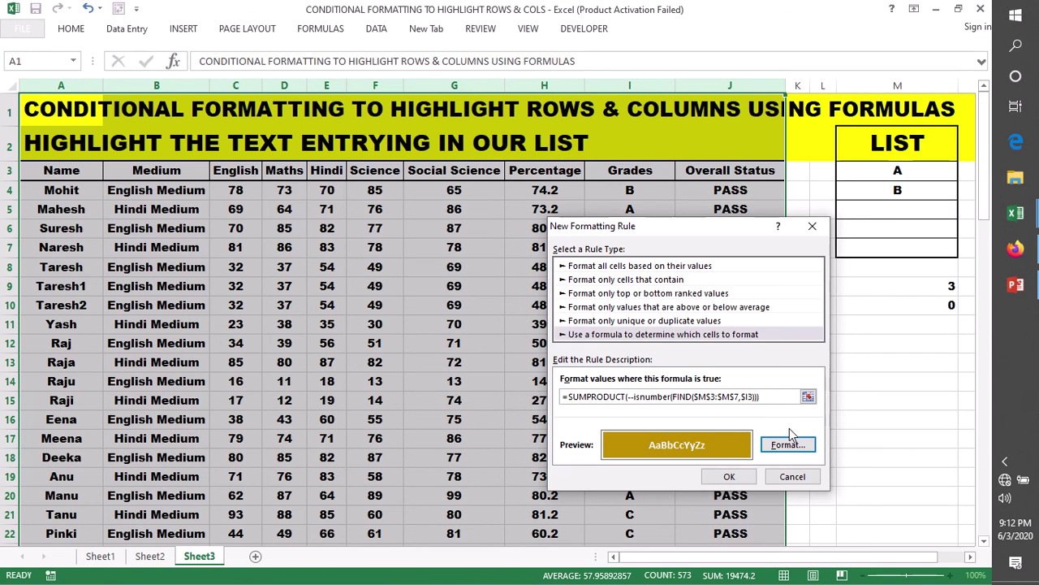
click(730, 476)
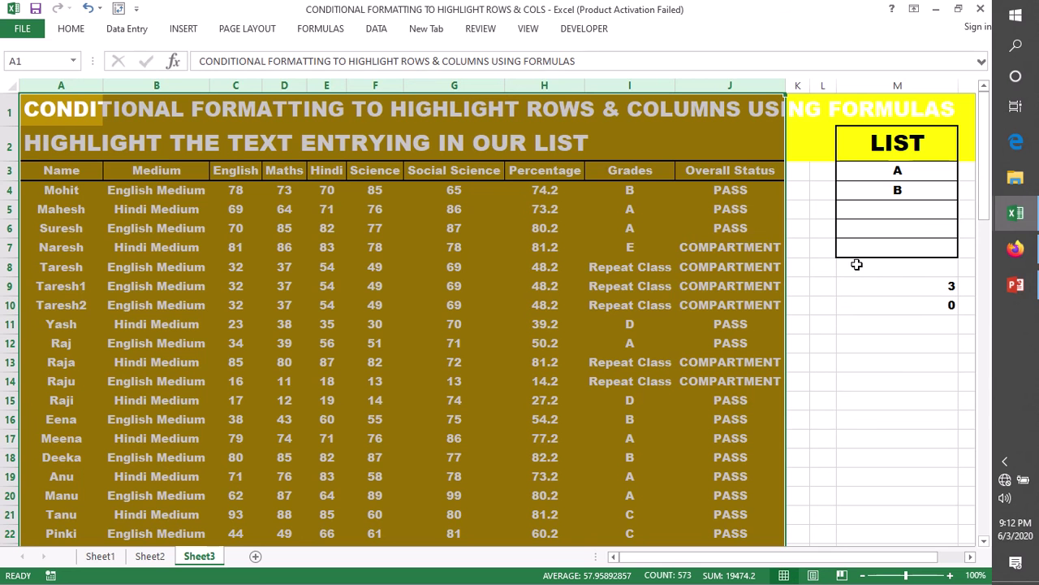
Enter B in M5 and fill it down to M7, so the list reads A, B, B, B, B.
click(900, 206)
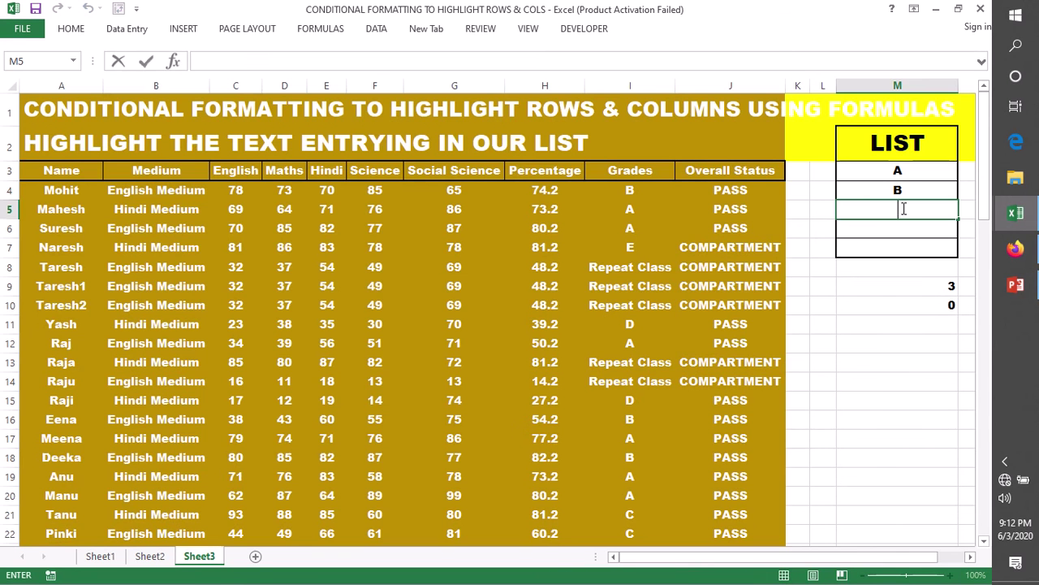
text(b)
key(BackSpace)
text(B)
key(ctrl+Return)
drag(960, 226, 962, 252)
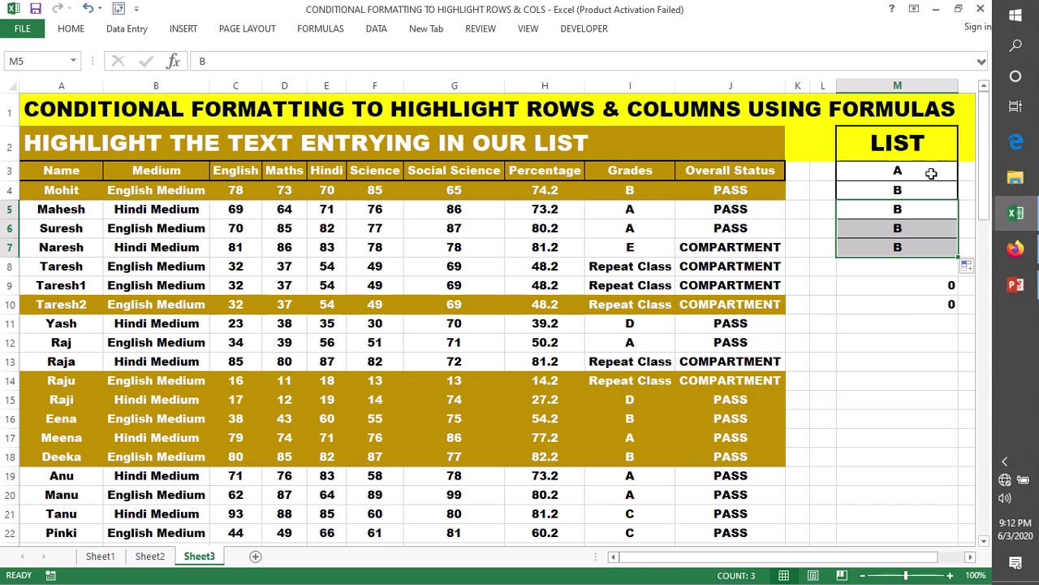
Open the worksheet's formula rule from Manage Rules and make its $I$3 grade reference row-relative.
click(71, 33)
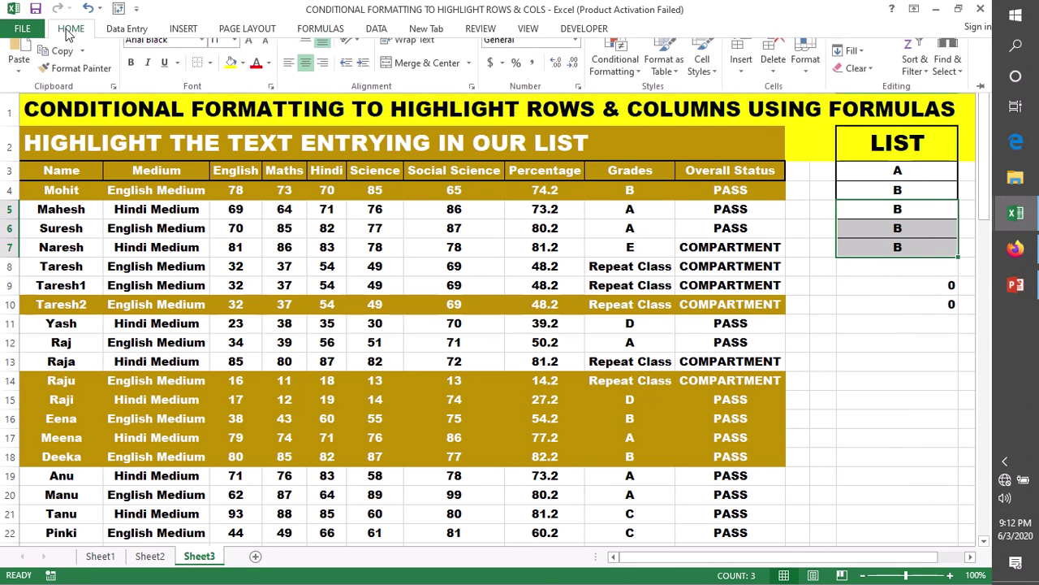
click(601, 83)
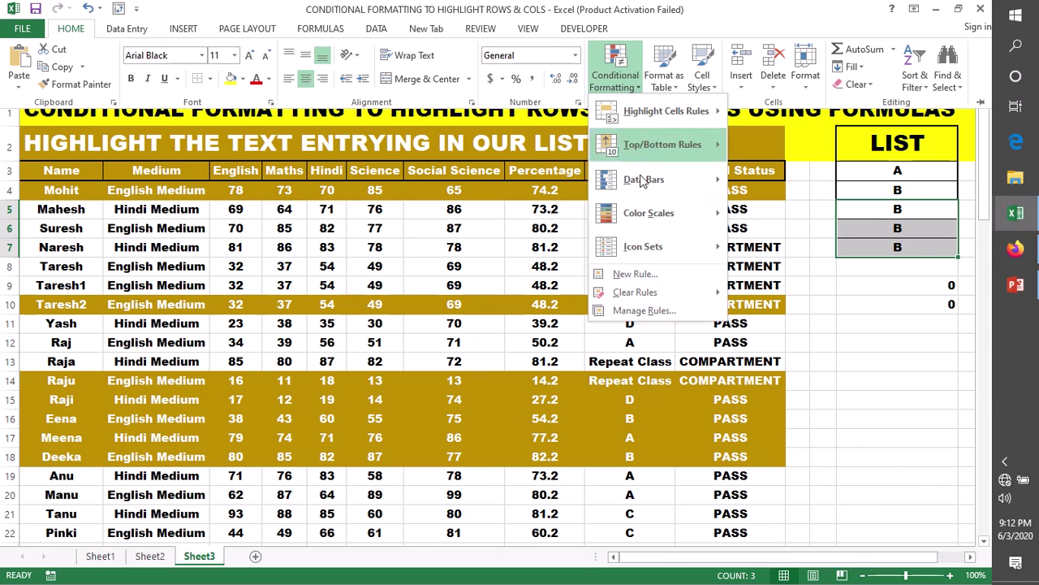
click(643, 310)
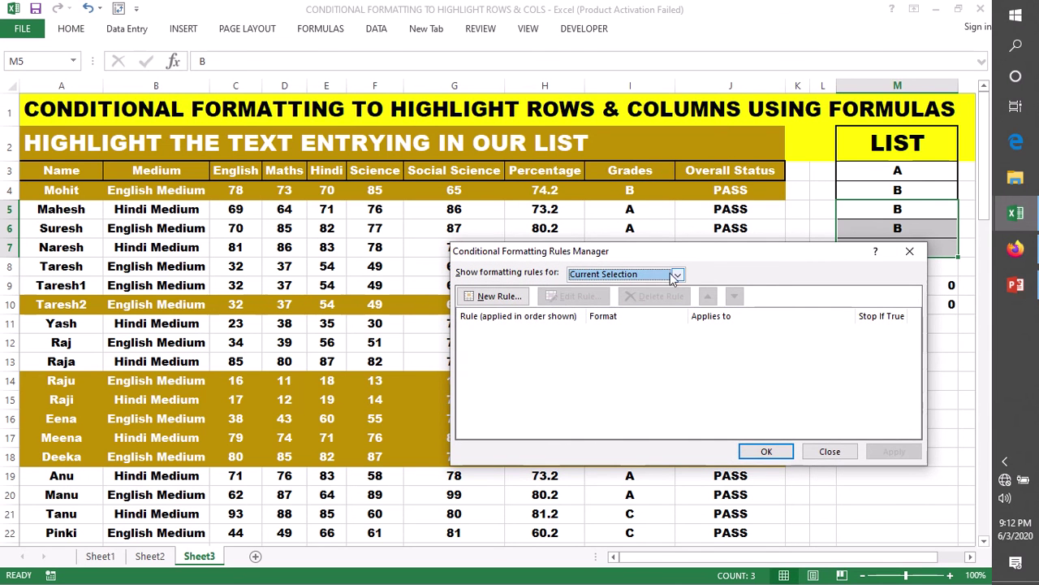
click(677, 274)
click(609, 299)
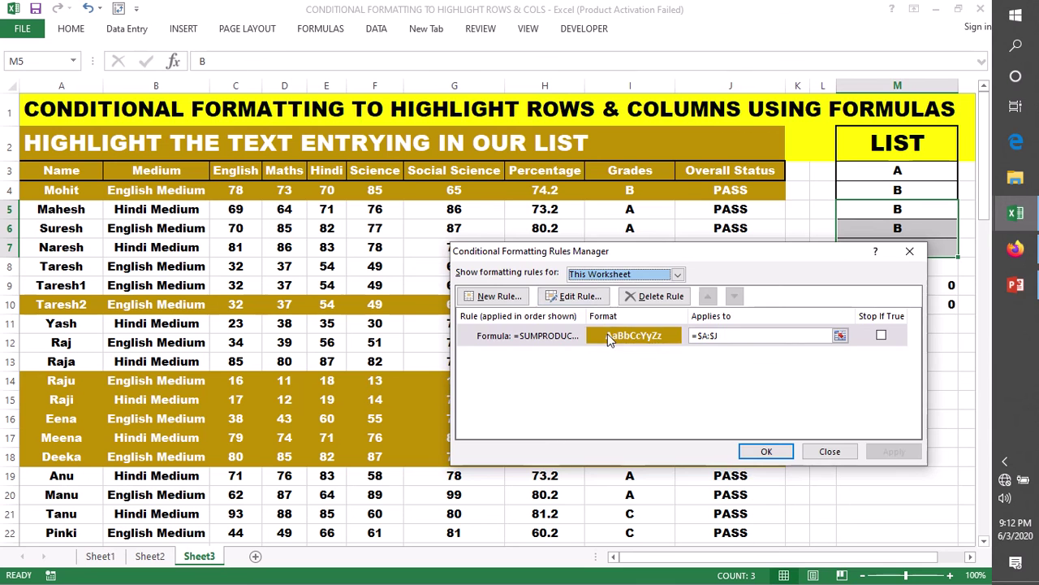
double_click(607, 334)
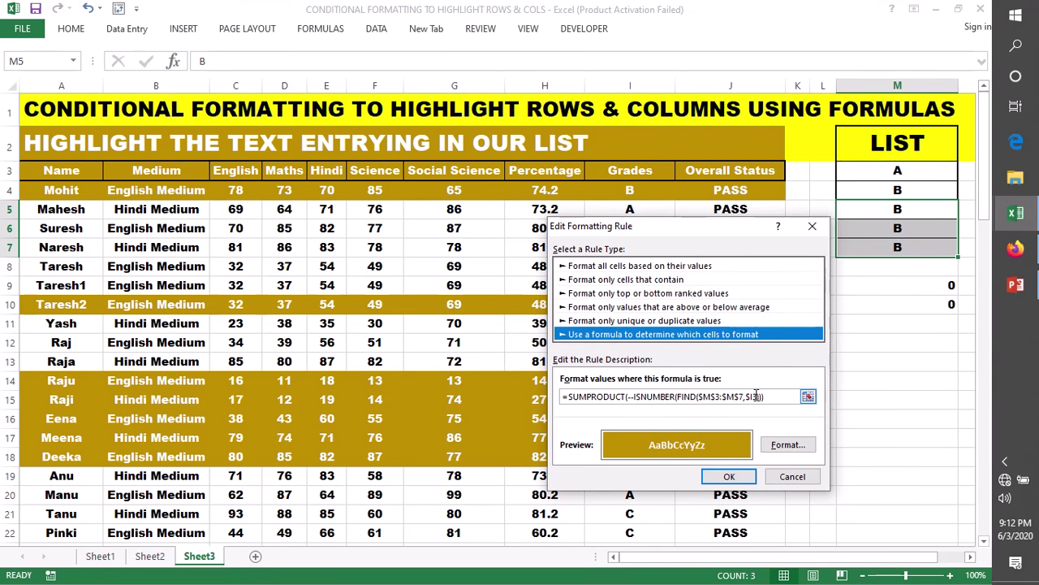
click(756, 396)
key(BackSpace)
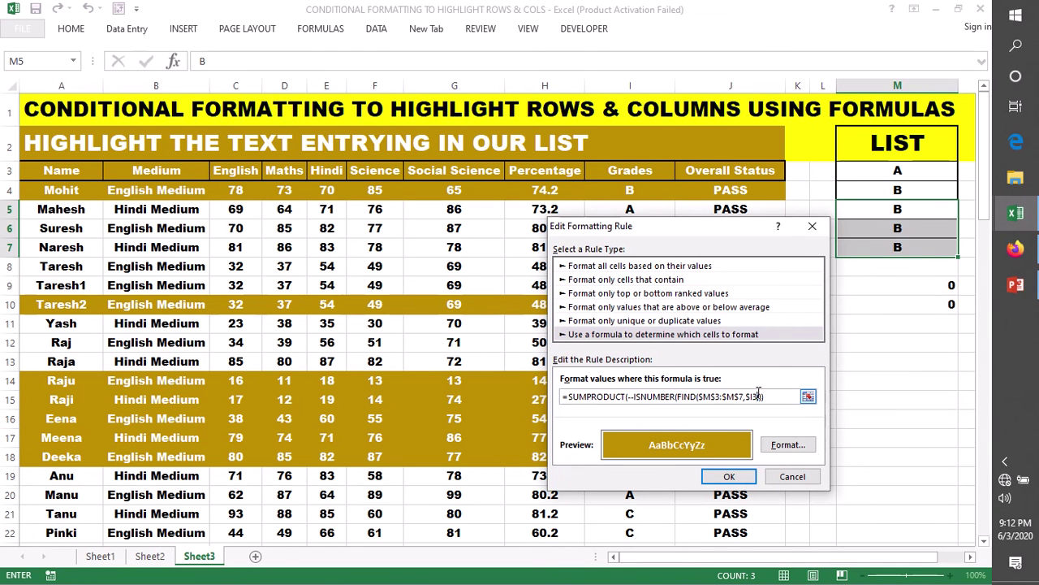
key(BackSpace)
Apply the corrected rule, then check the grades in I12 and I16 against the list M3:M7.
click(729, 476)
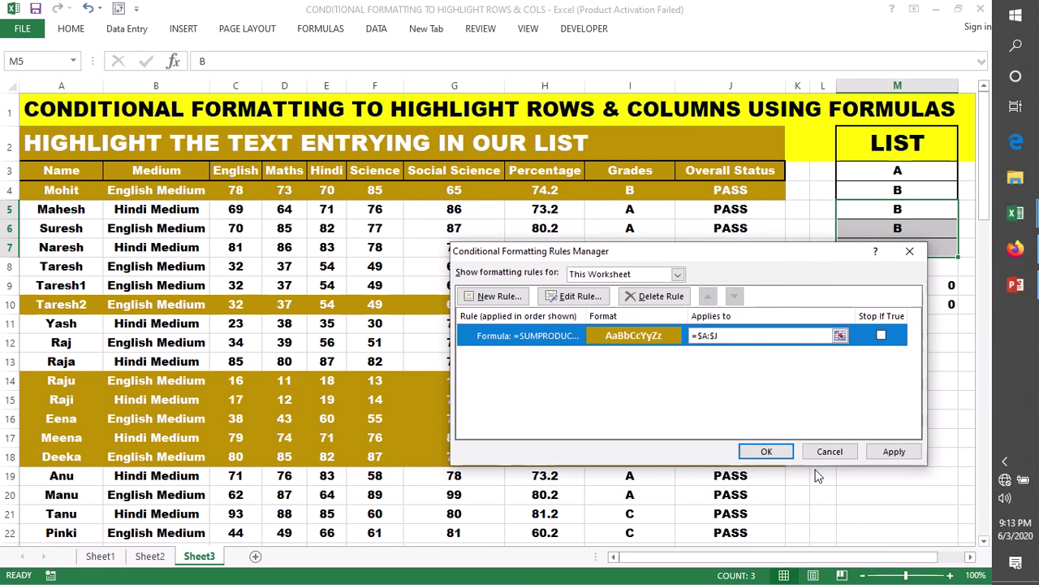
click(759, 452)
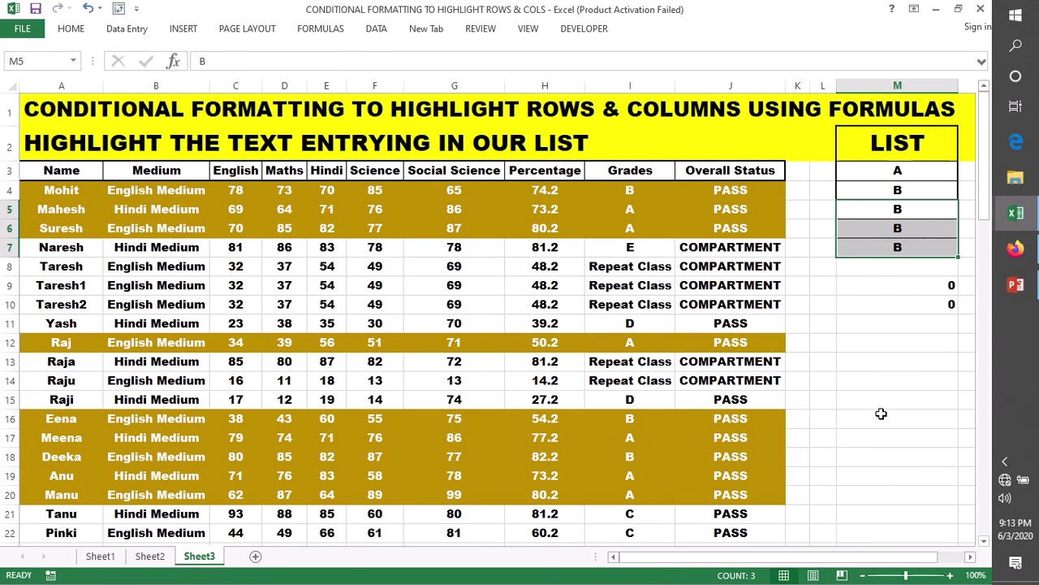
click(636, 344)
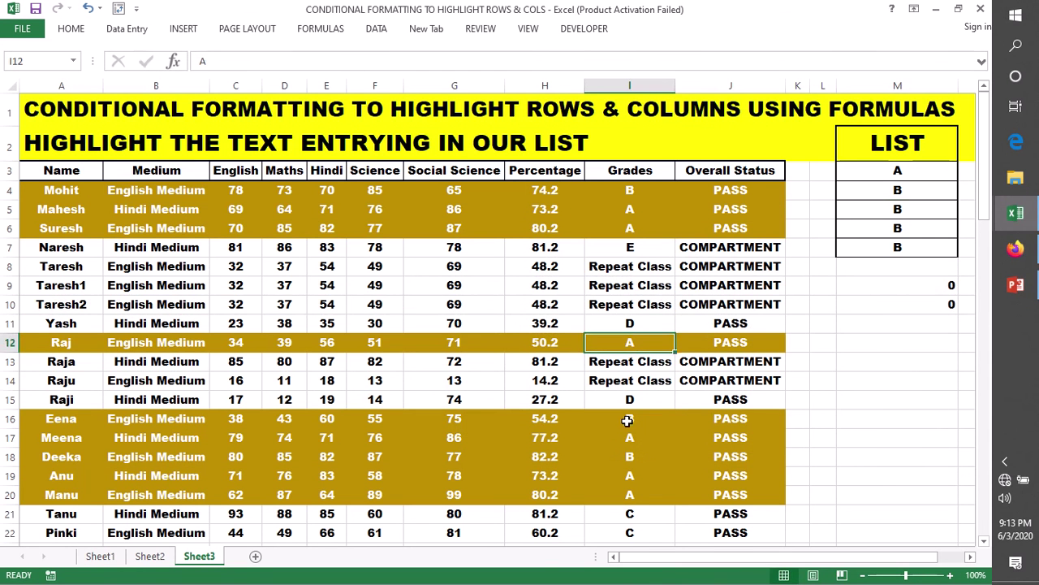
click(627, 419)
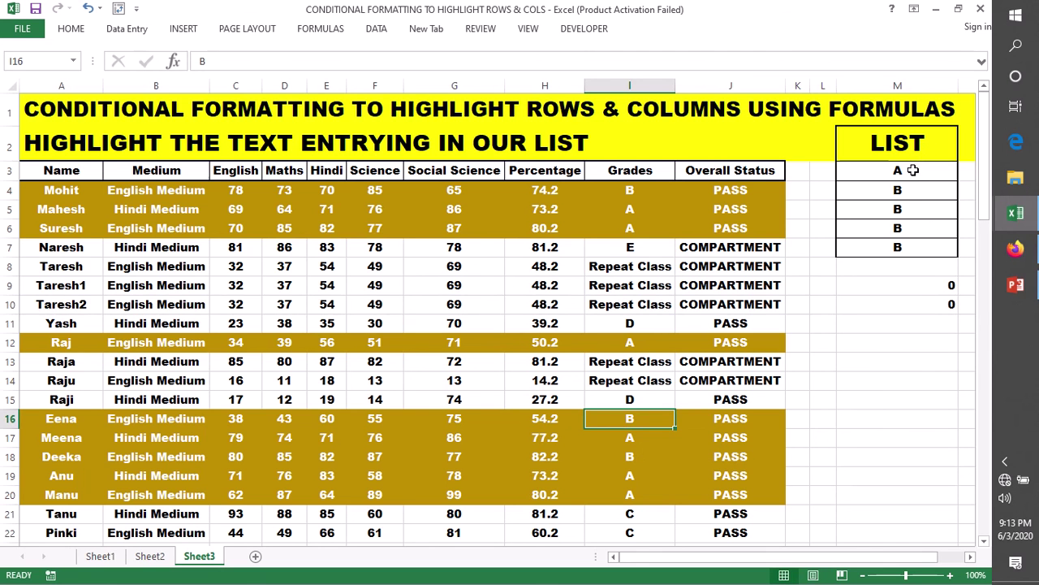
drag(912, 169, 913, 247)
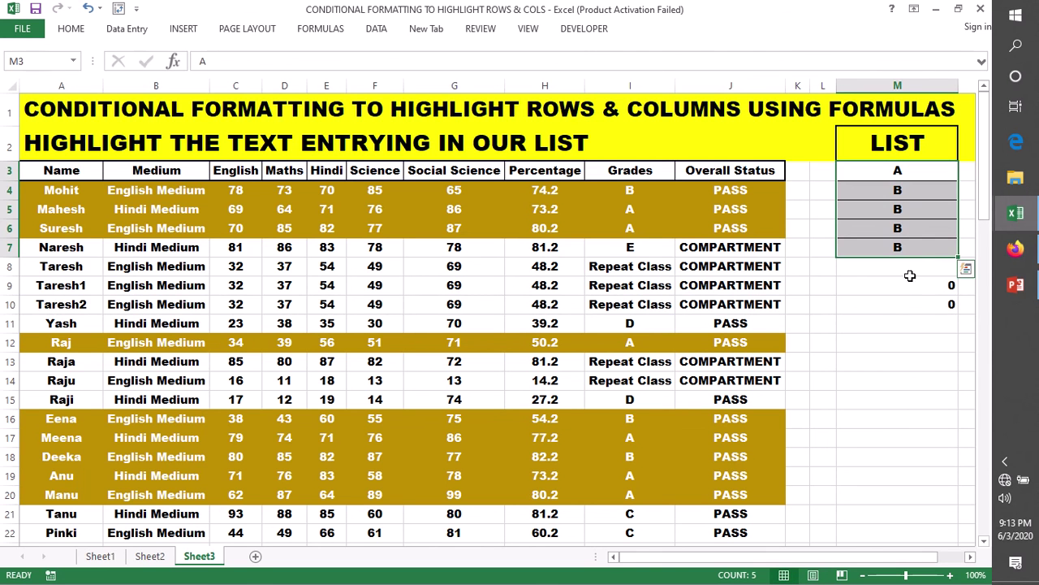
click(904, 248)
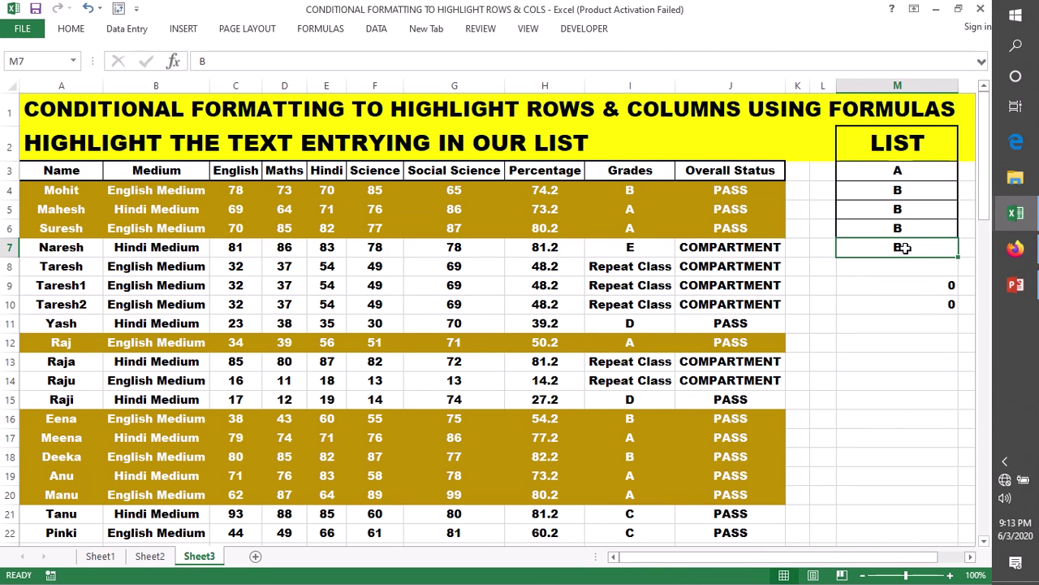
Clear the B from M7 and the A from M3.
key(Delete)
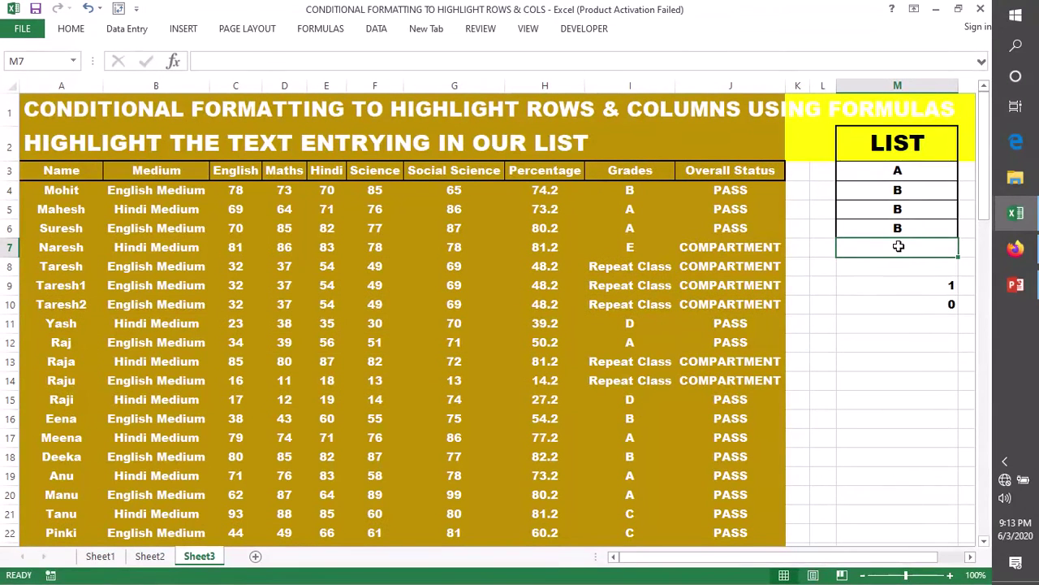
click(900, 171)
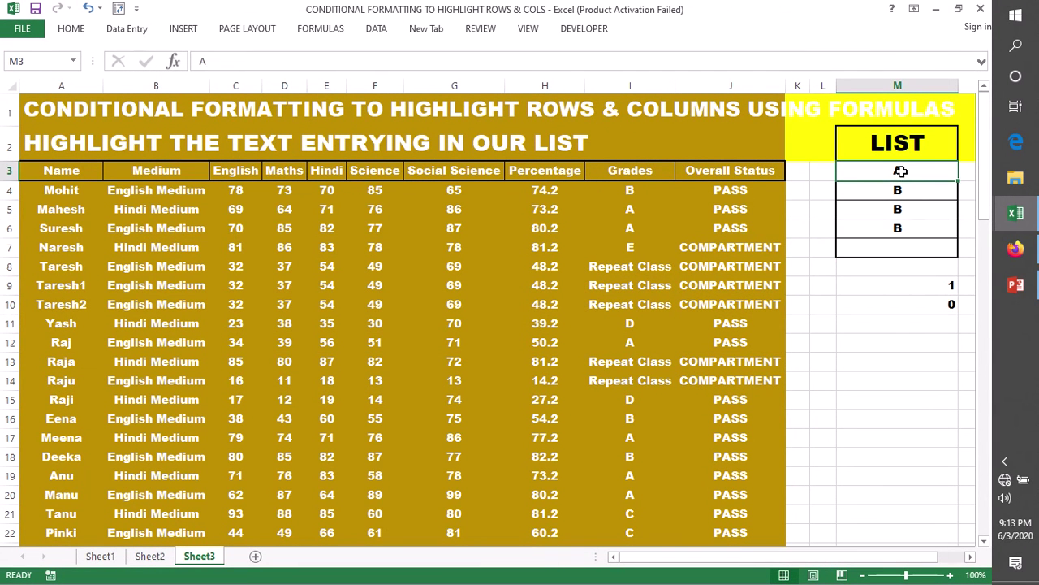
key(Delete)
Point out the now-blank M3 and M7 list cells that cause every row to highlight.
click(908, 209)
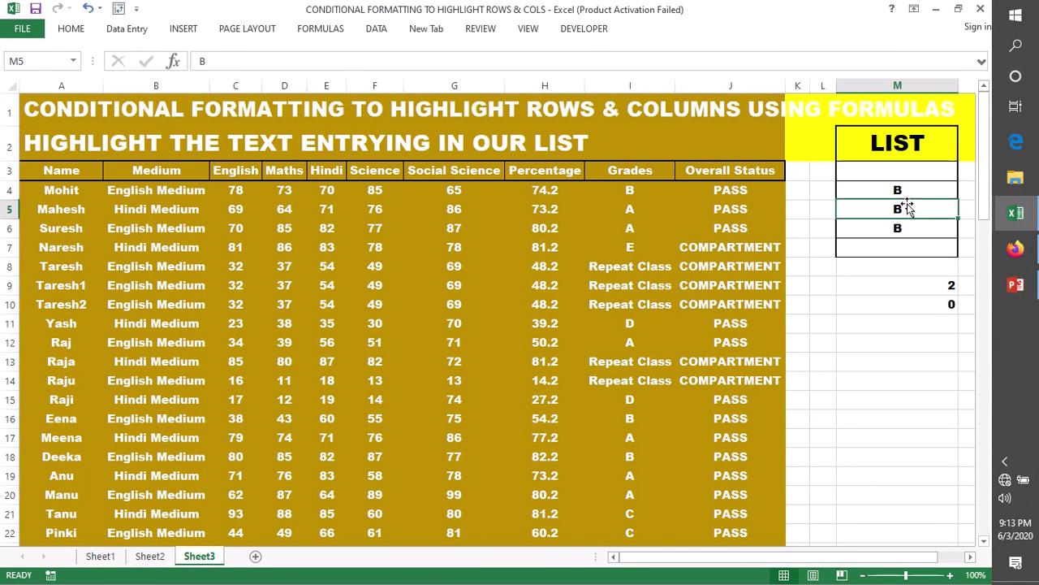
click(900, 171)
click(895, 241)
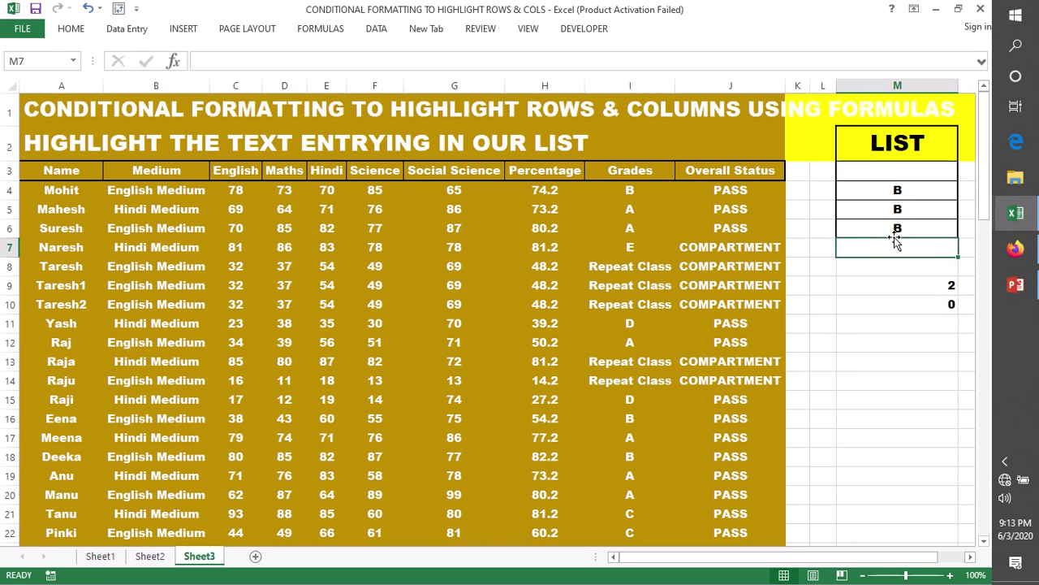
click(897, 170)
click(896, 242)
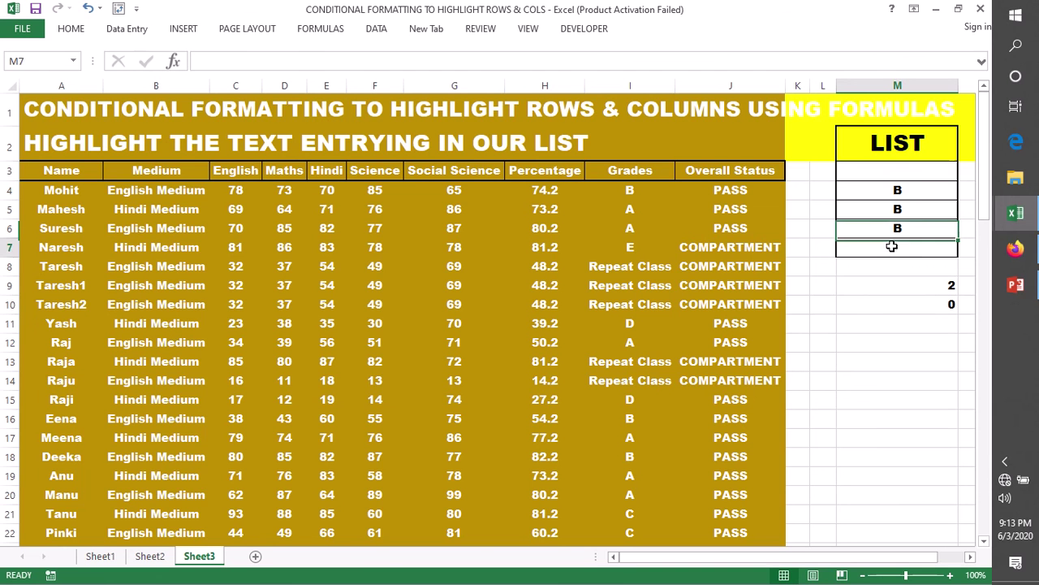
click(888, 172)
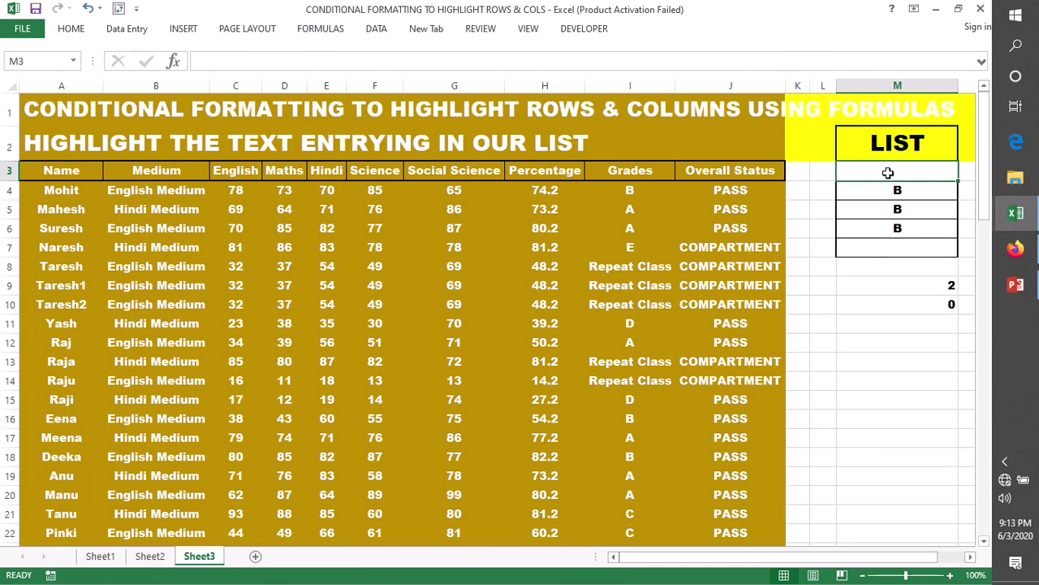
click(887, 245)
click(887, 169)
click(885, 244)
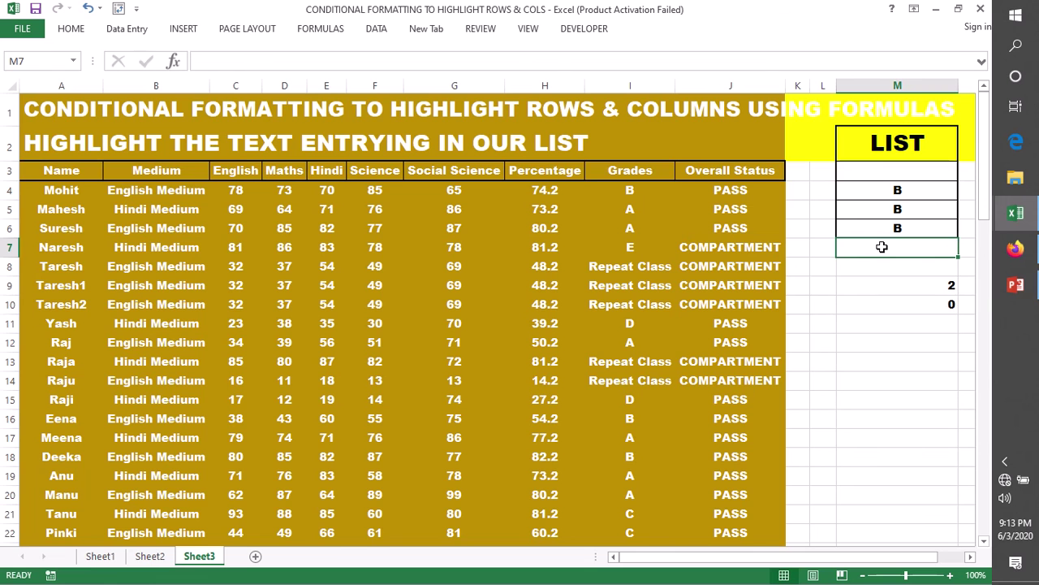
click(883, 173)
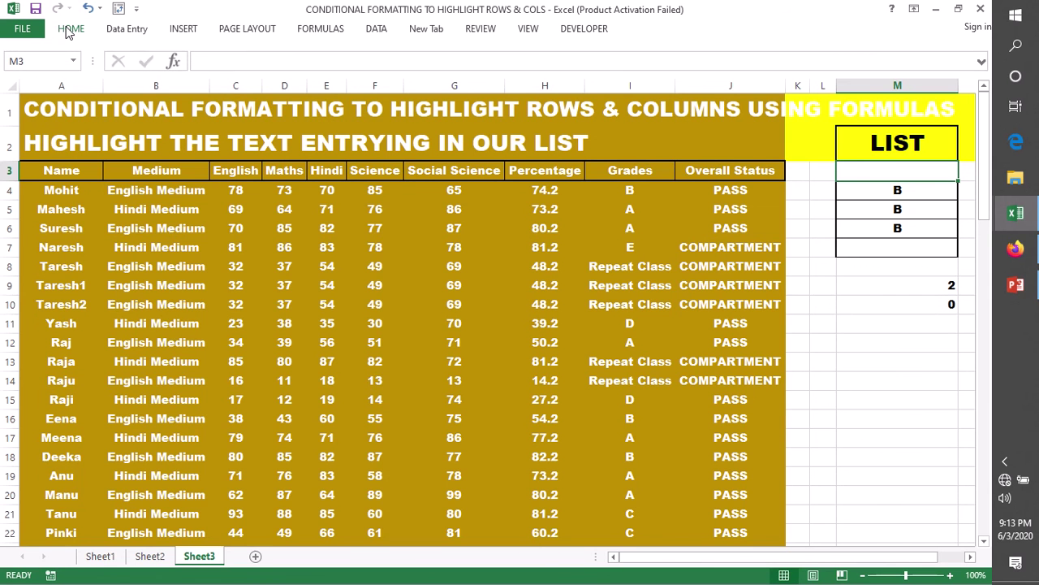
Select columns A:J and open the gold-highlight formula rule from Manage Rules for editing.
drag(65, 85, 716, 94)
click(75, 30)
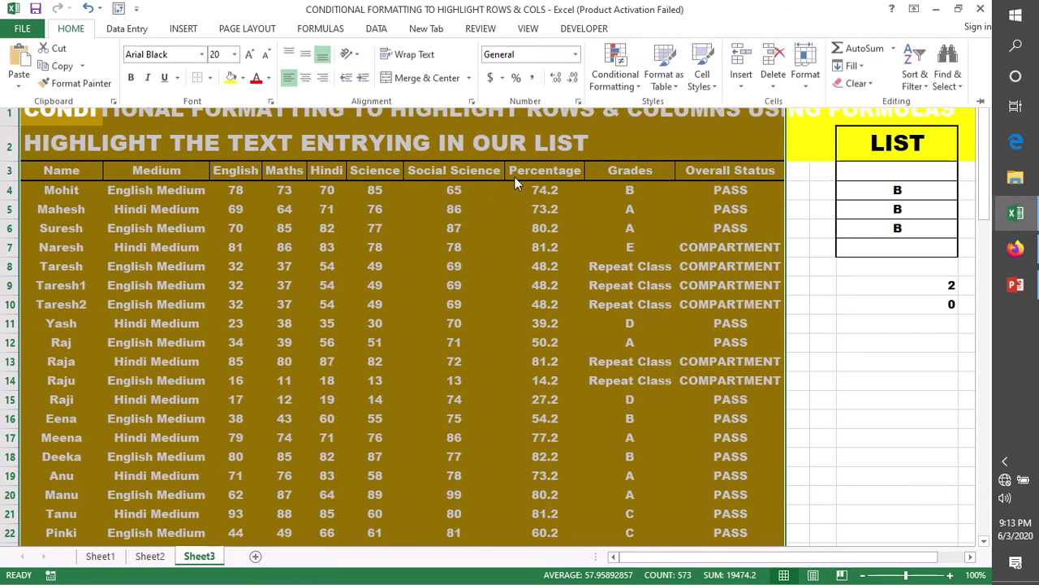
click(615, 78)
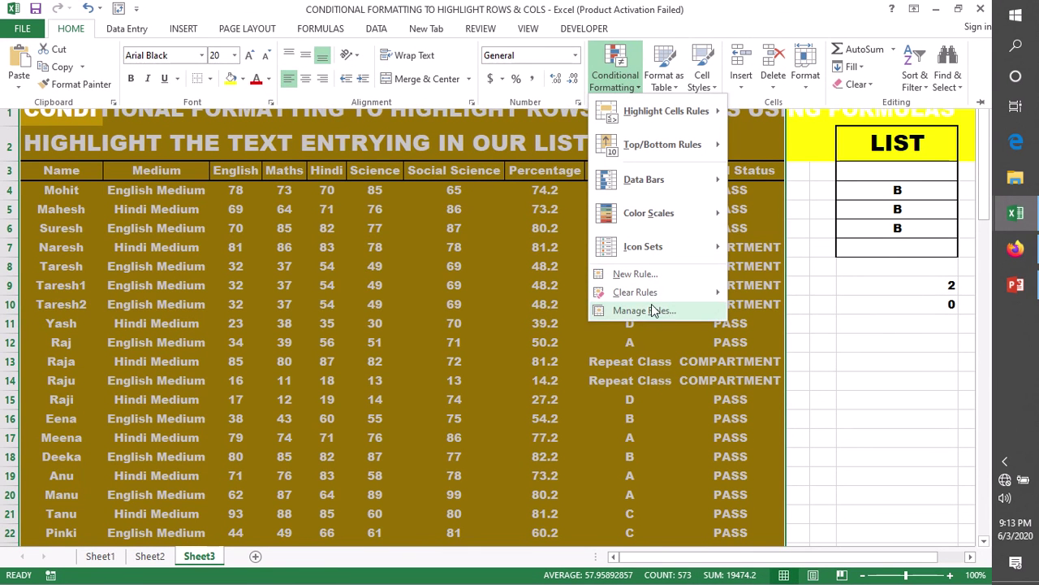
click(650, 310)
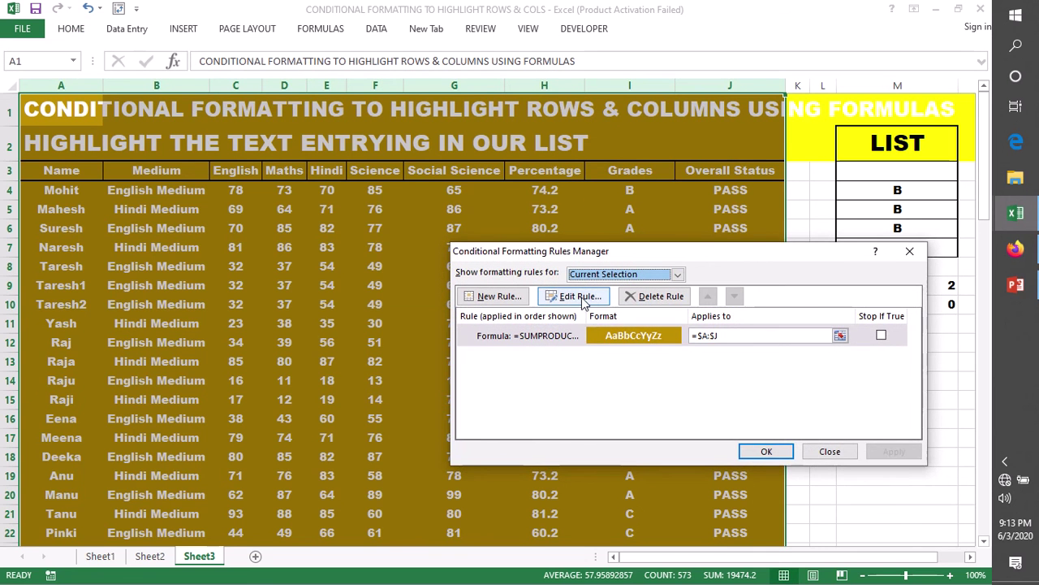
click(581, 297)
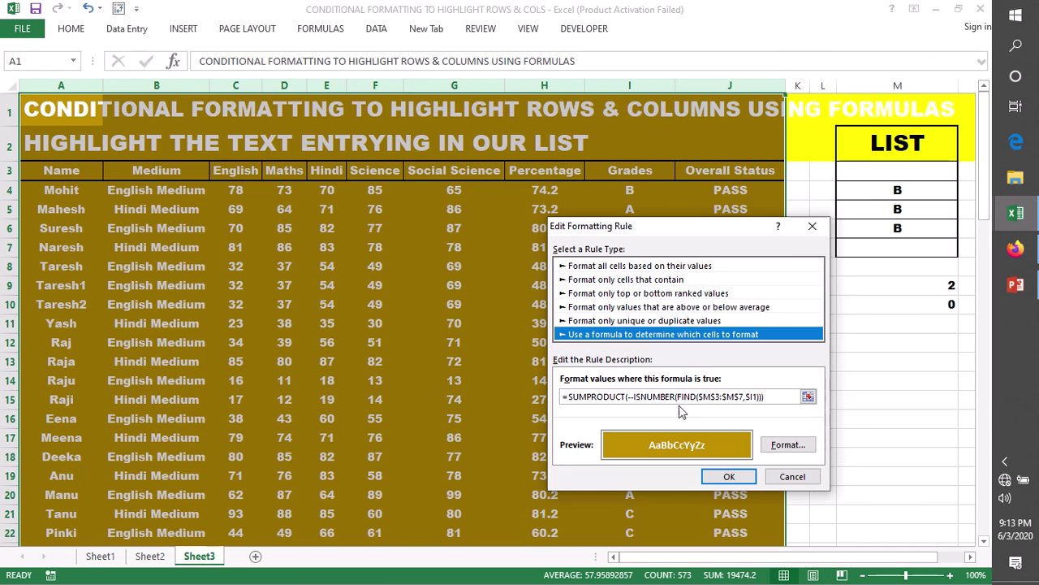
Start wrapping the list range in the rule formula as IF($M$3:$M$7<>"".
click(702, 395)
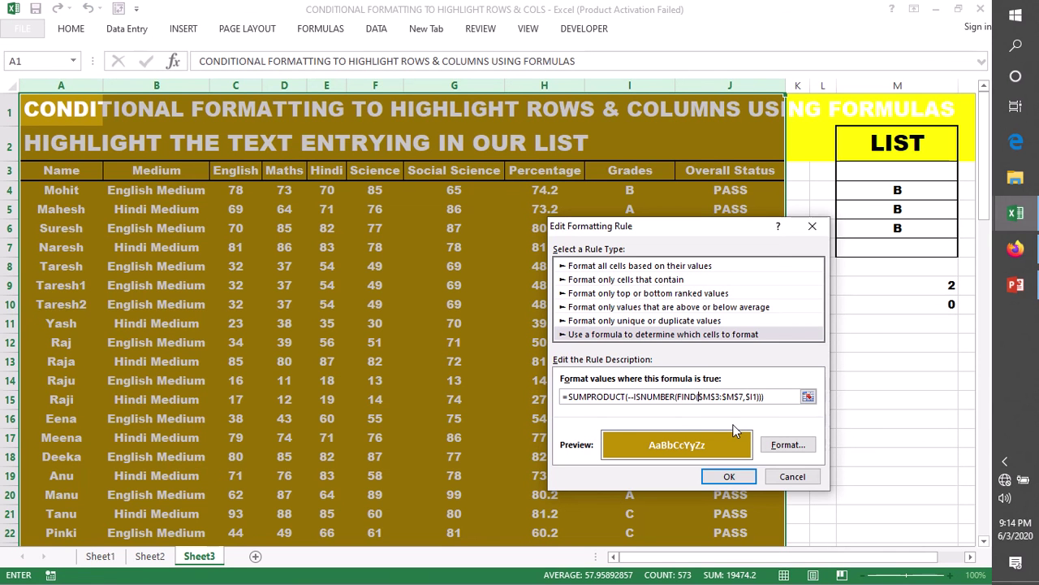
text(IF)
text(()
drag(899, 170, 908, 247)
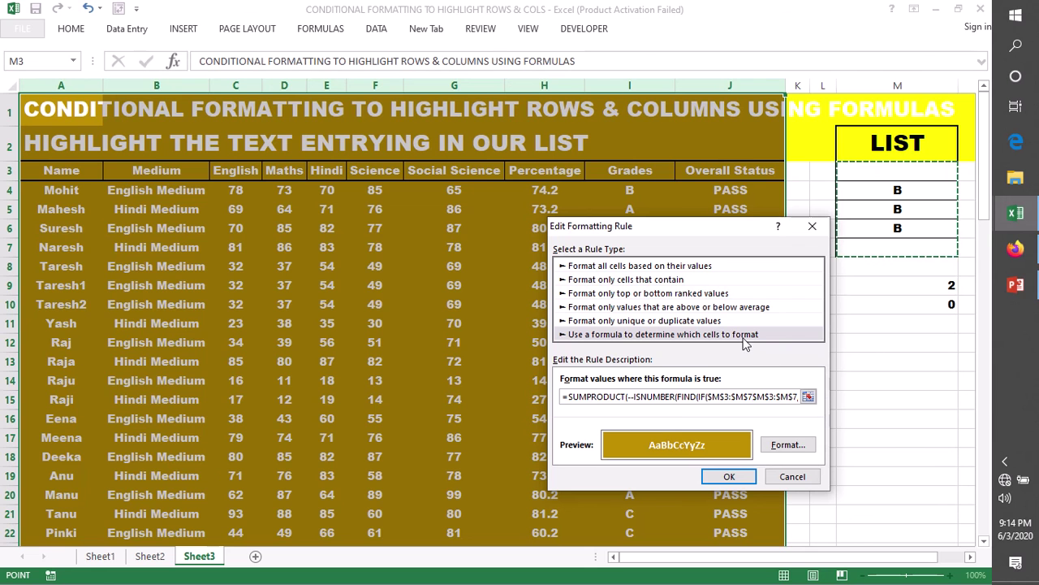
text(<>)
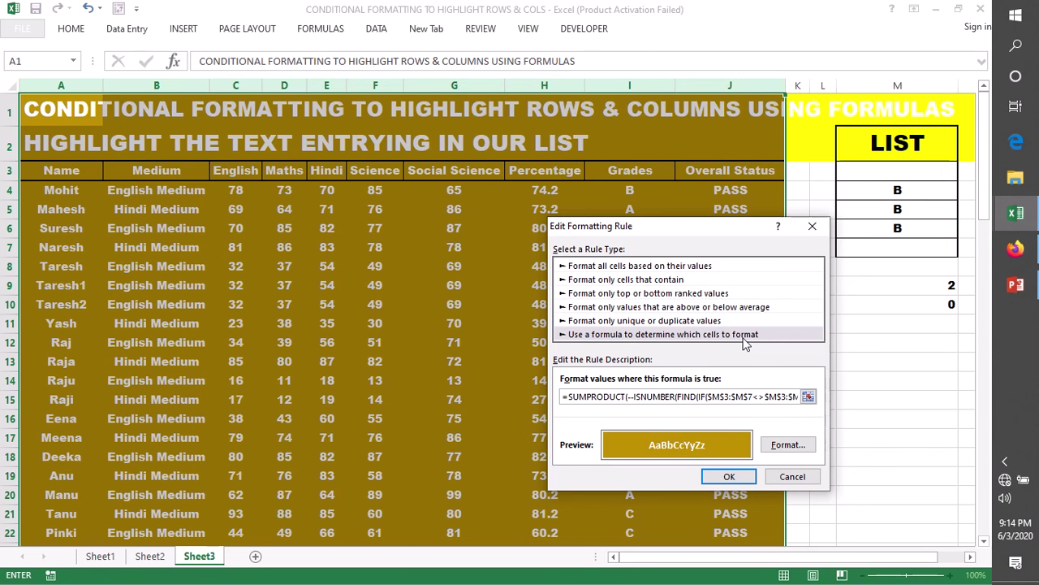
text(")
text(")
Correct the IF condition's range to $M$3:$M$7, undoing a stray A1:B1 reference.
double_click(764, 395)
drag(771, 397, 794, 396)
click(772, 396)
click(772, 397)
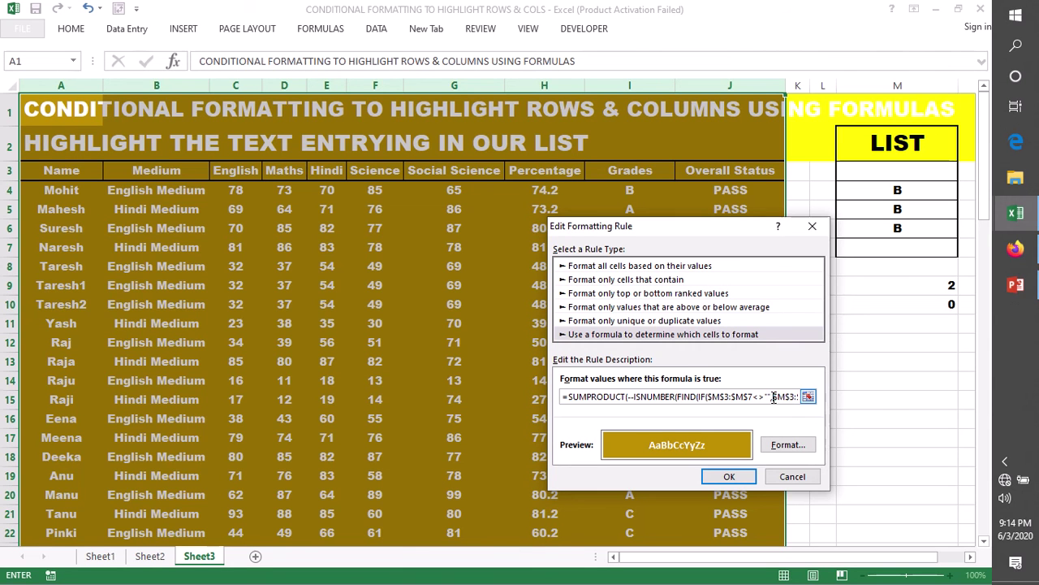
click(748, 396)
text(7)
text(+)
key(shift+Right)
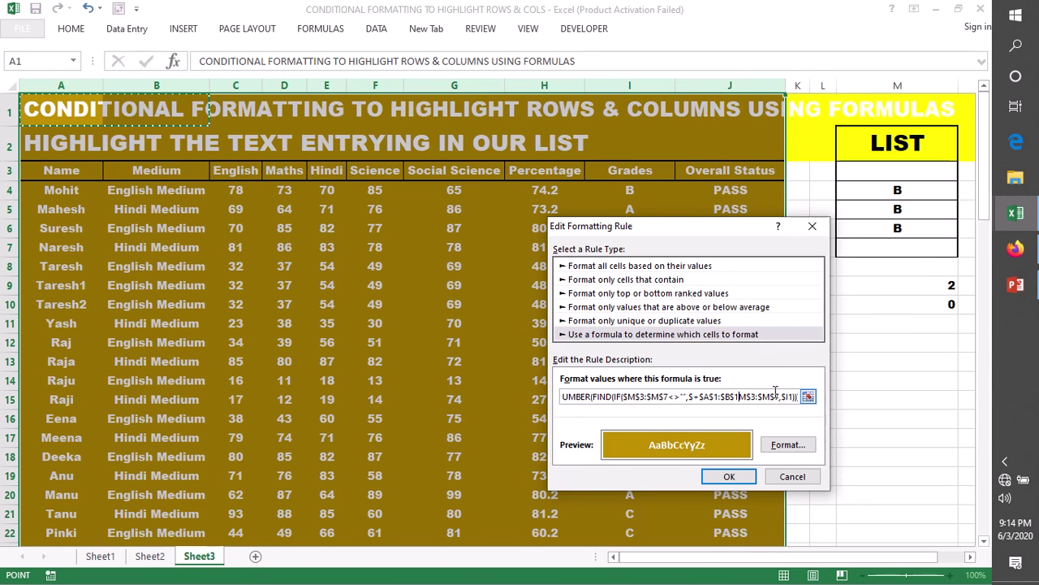
key(ctrl+z)
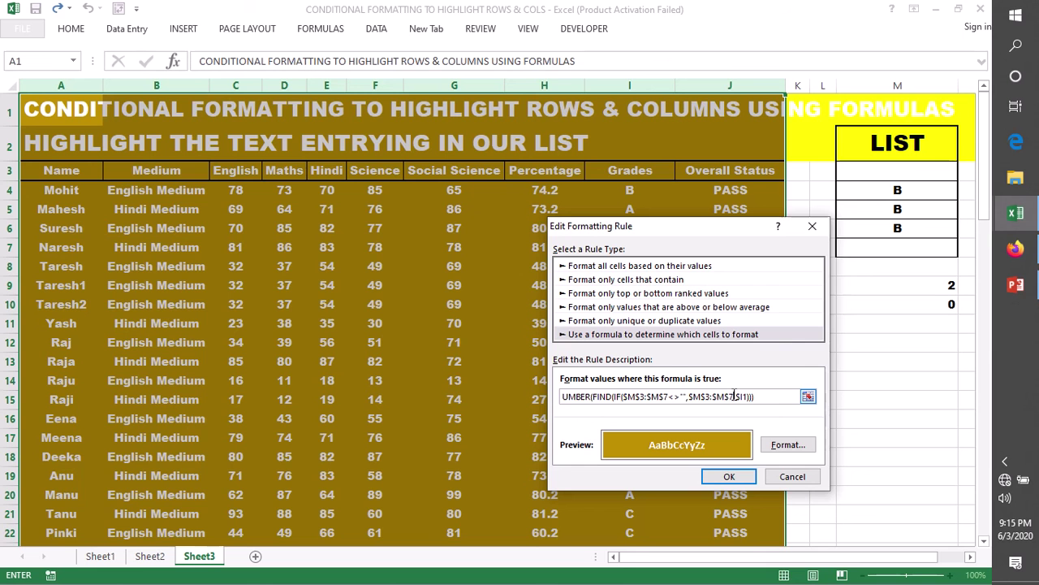
text($)
Check both $M$3:$M$7 ranges in the formula and copy the full rule formula.
drag(628, 396, 667, 396)
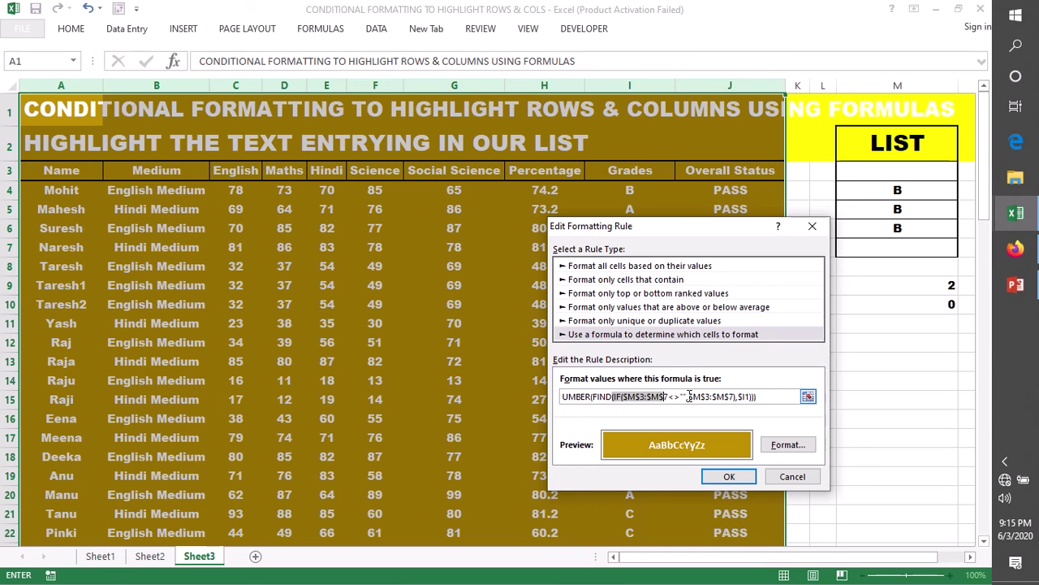
drag(689, 396, 728, 395)
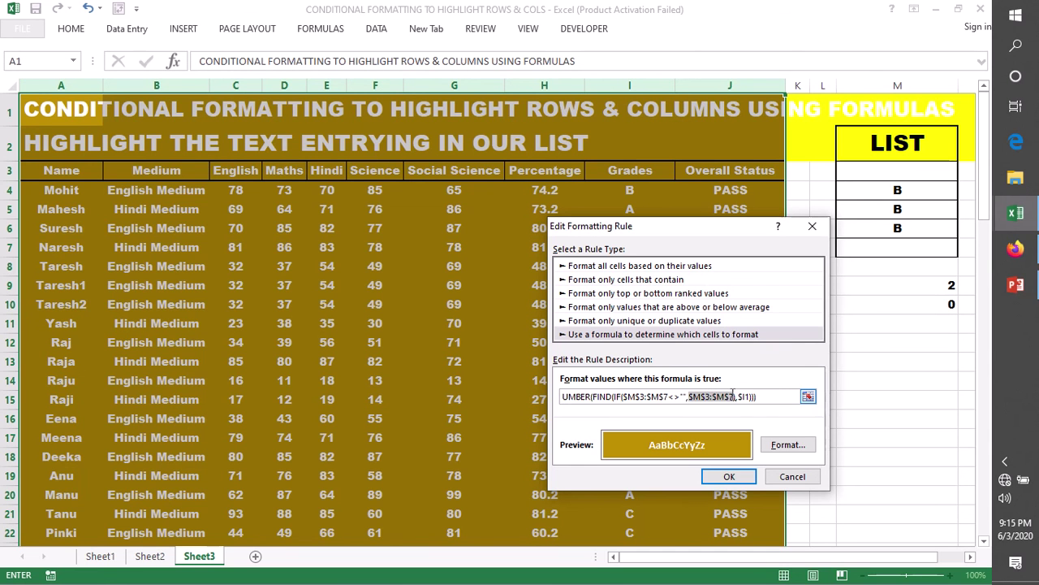
key(Tab)
key(shift+Tab)
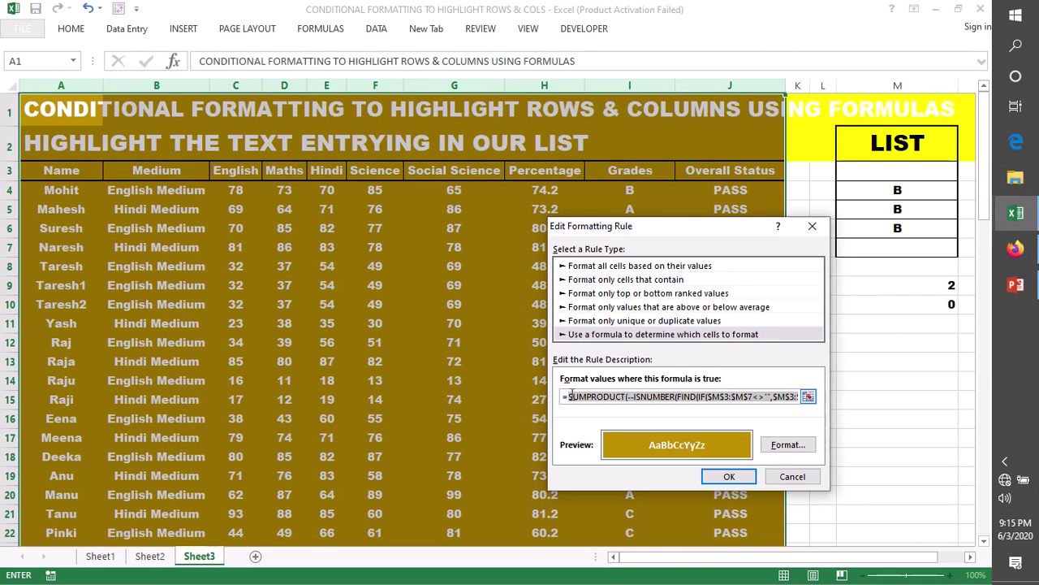
Apply the updated rule, then check list cell M3 and the table's header row.
click(729, 477)
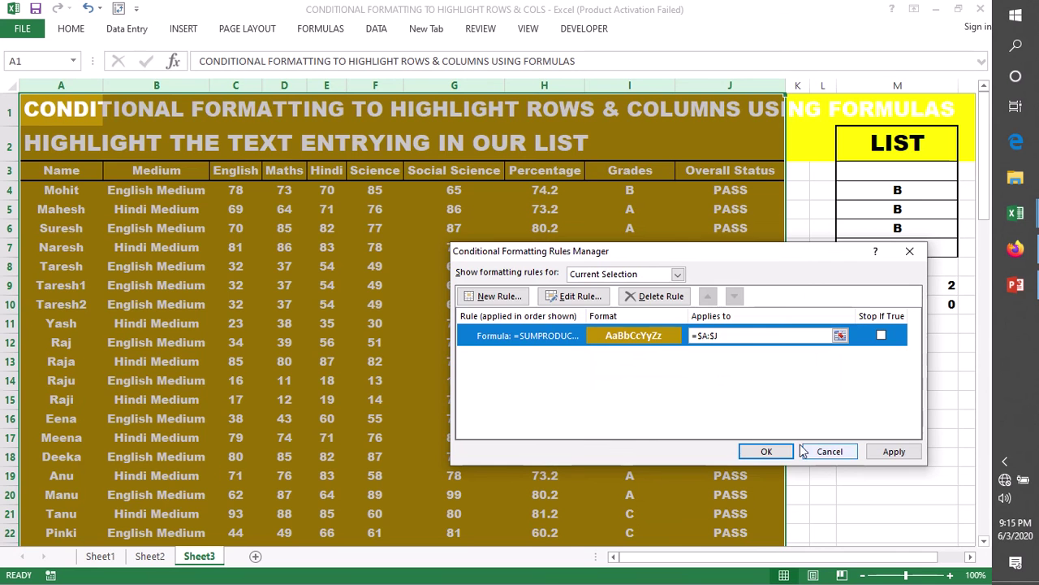
click(767, 451)
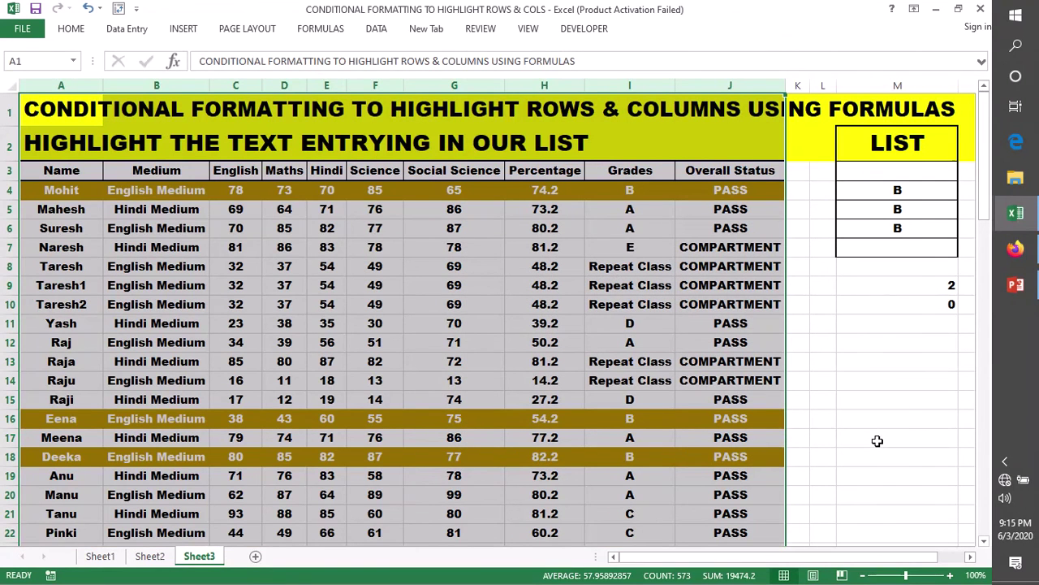
click(877, 441)
click(898, 170)
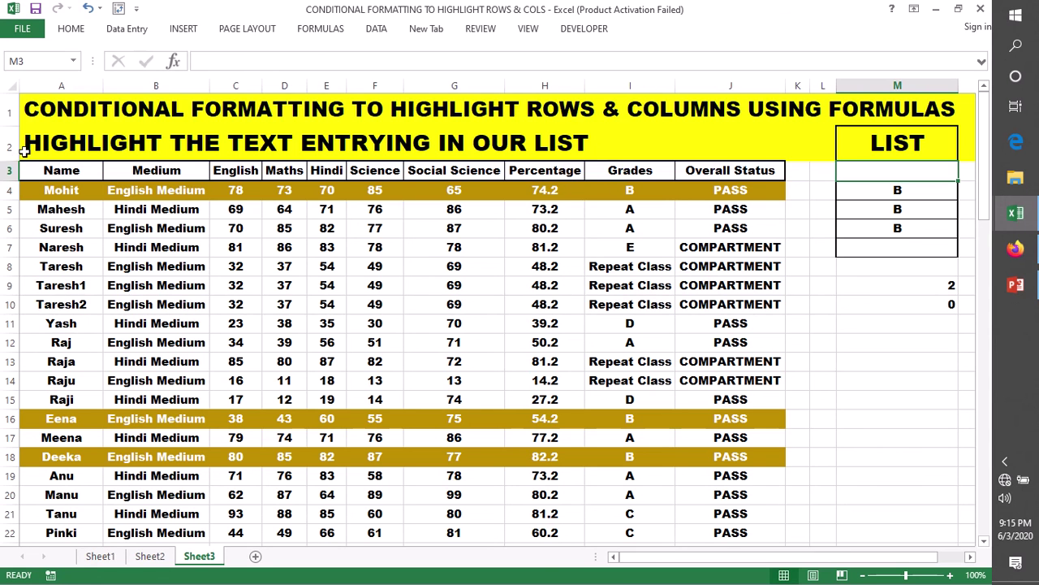
click(10, 171)
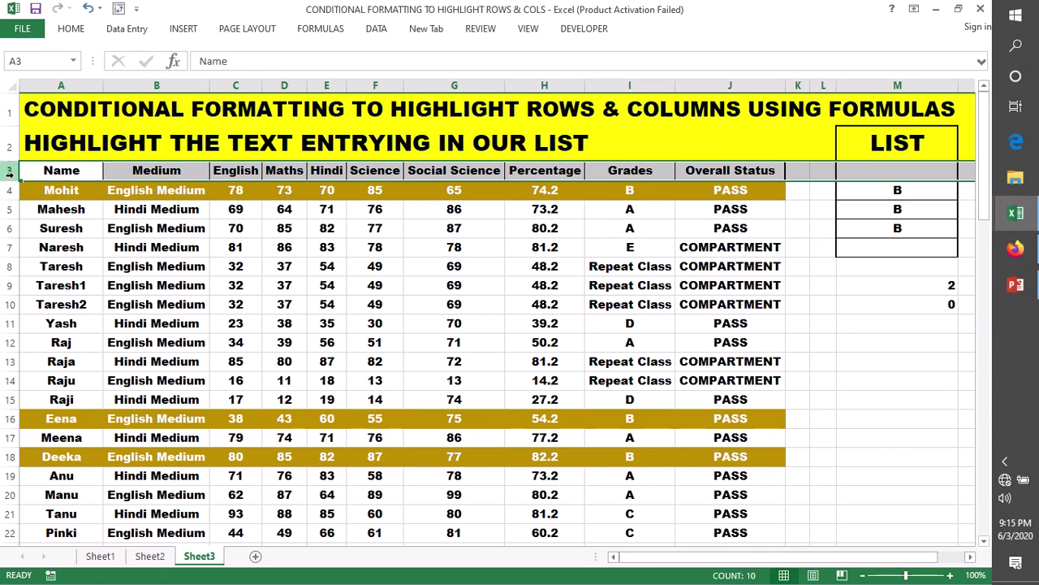
Paste the SUMPRODUCT highlighting formula after the 'HIGHLIGHT THE TEXT ENTRYING IN OUR LIST' heading in A2.
double_click(621, 158)
key(ctrl+v)
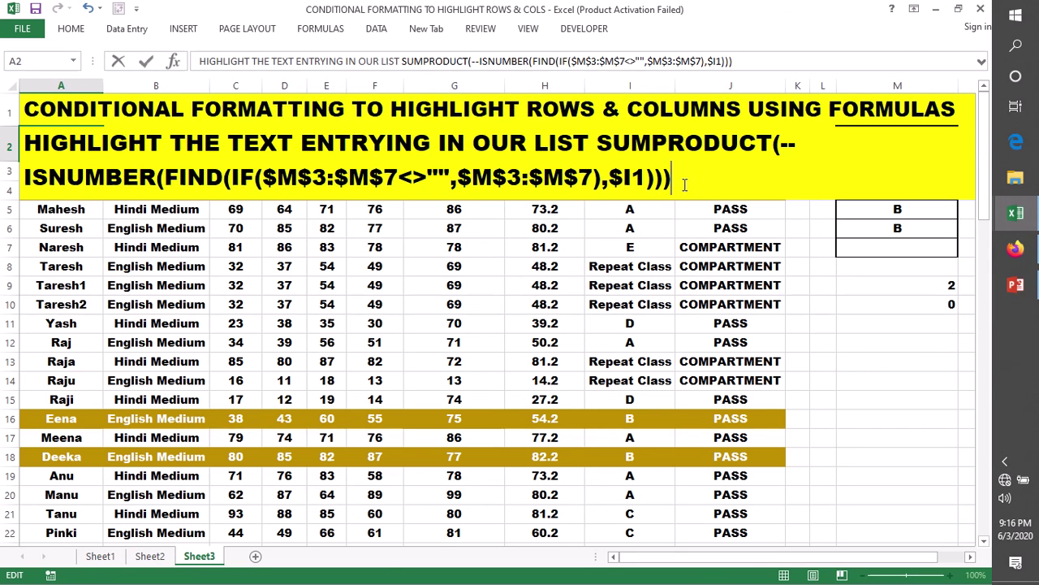
drag(674, 181, 599, 145)
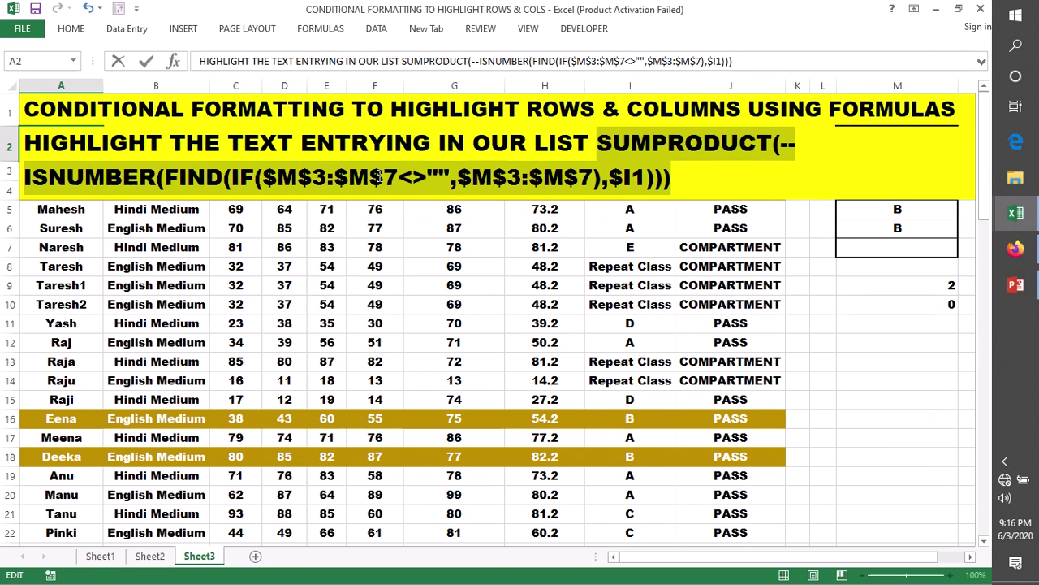
drag(261, 177, 399, 177)
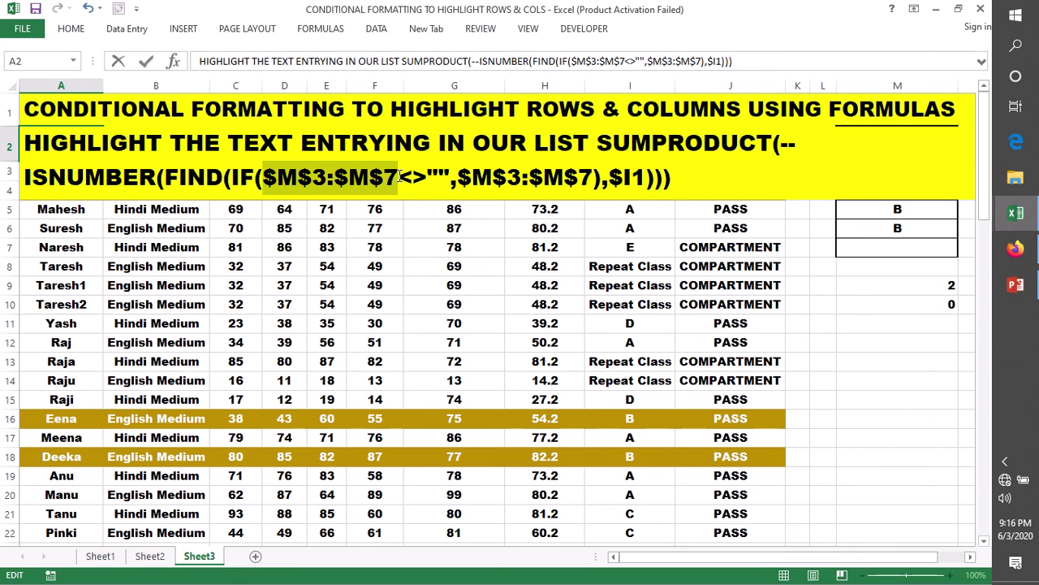
click(451, 179)
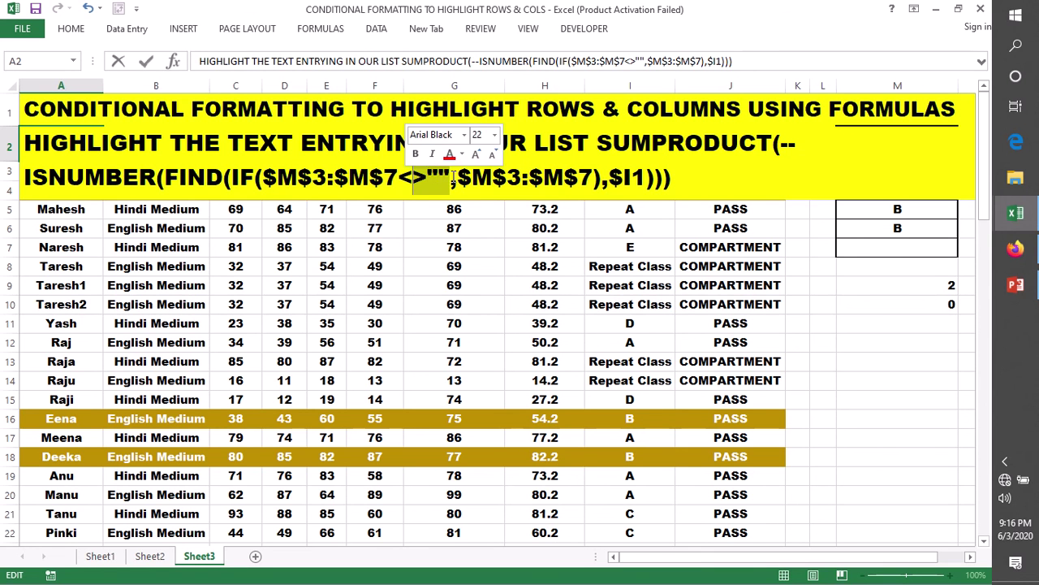
drag(458, 177, 590, 177)
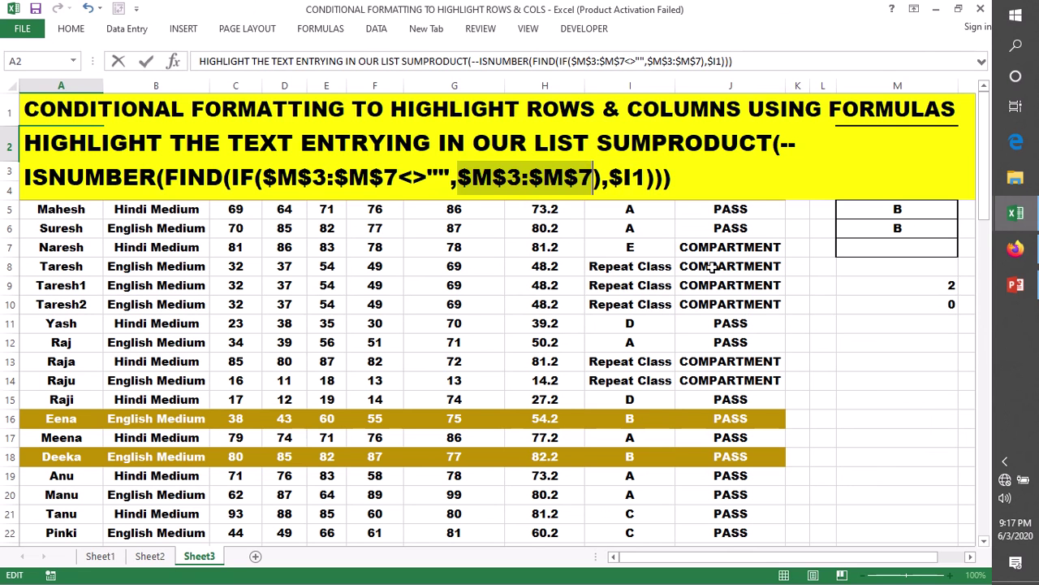
key(Return)
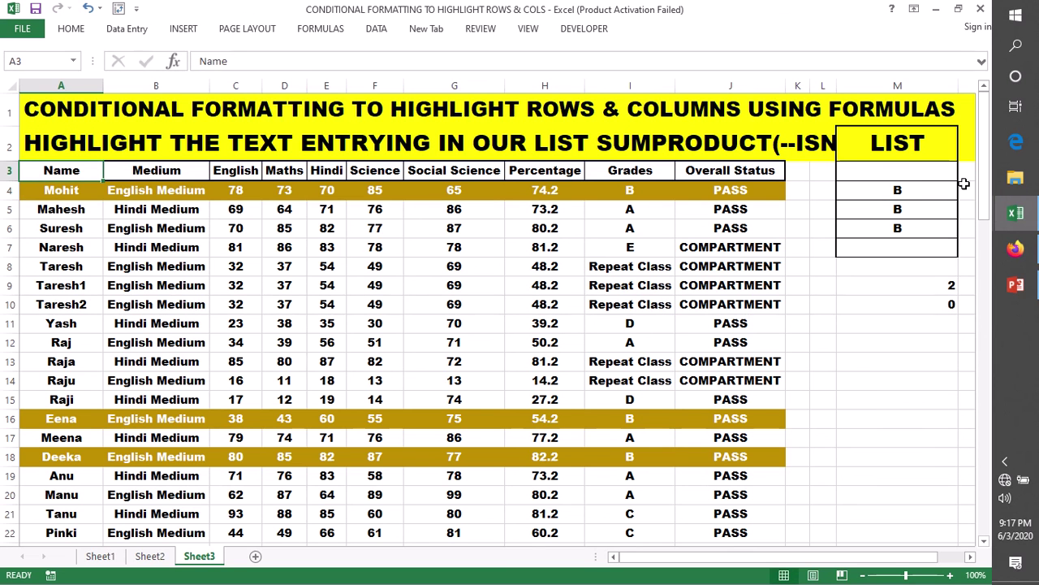
click(904, 175)
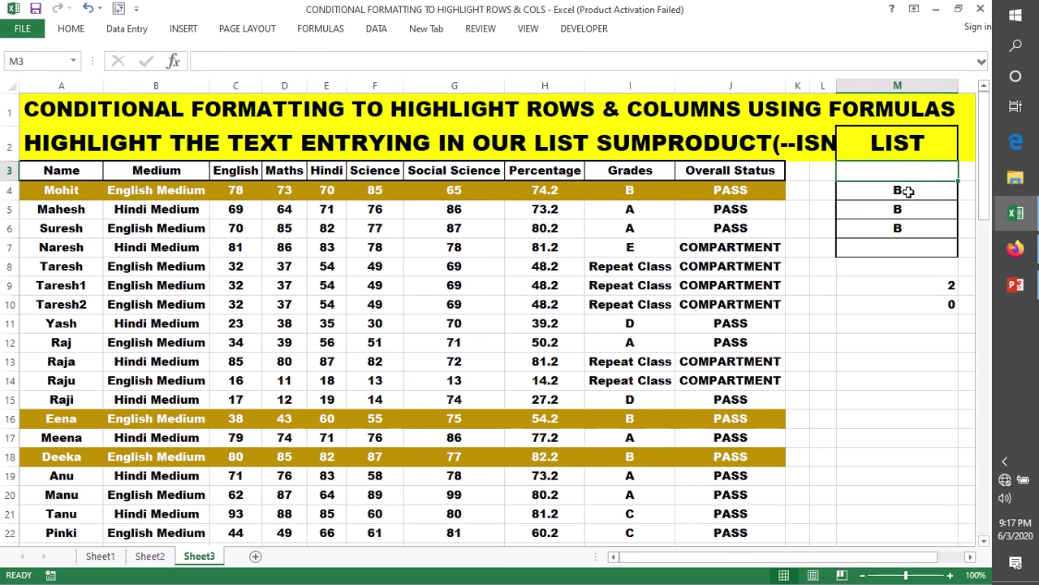
Replace the LIST's B entries with Repeat Class so only the Repeat Class rows turn gold.
drag(903, 190, 902, 228)
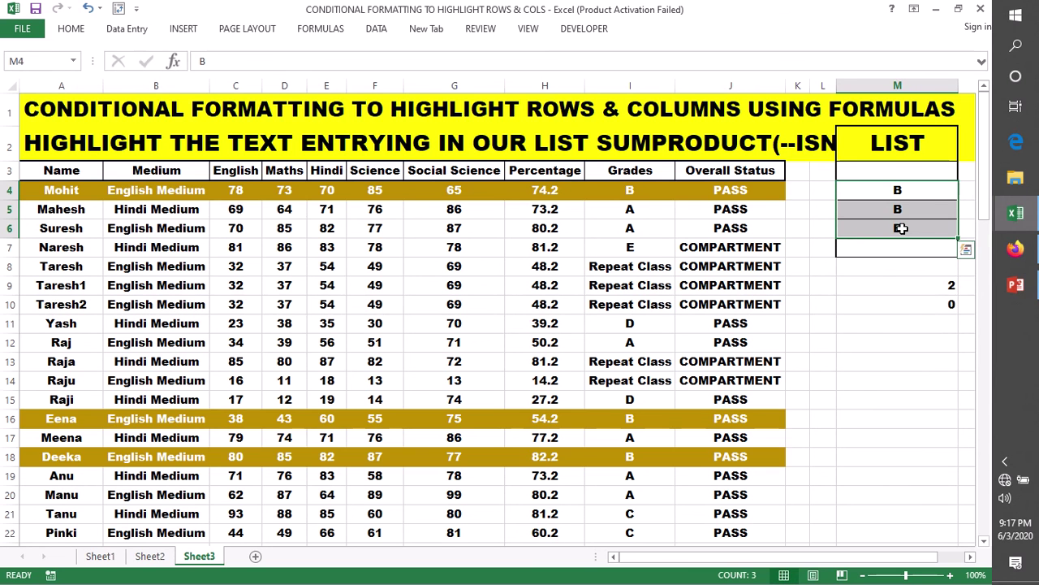
key(Delete)
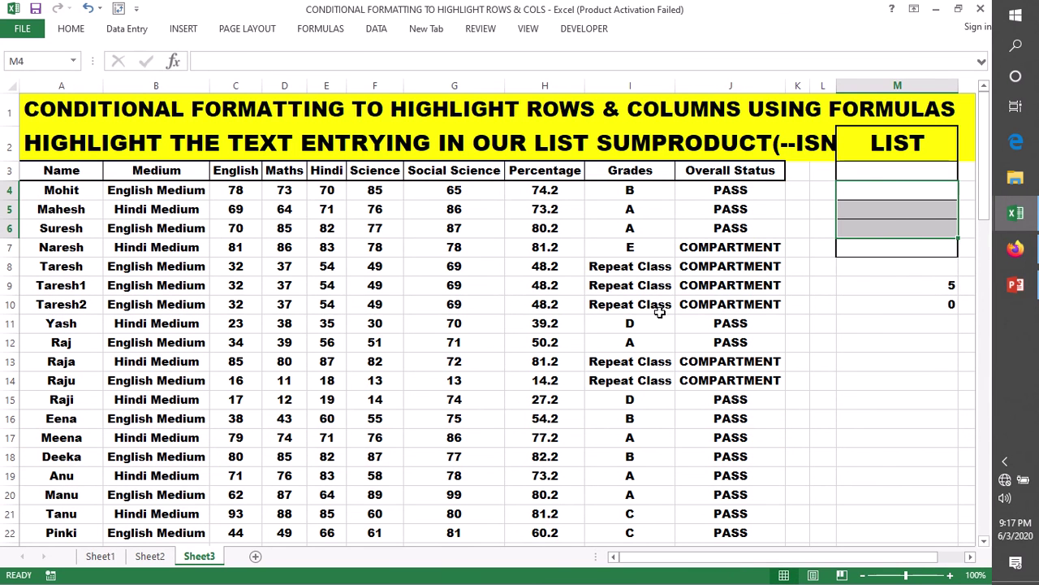
click(615, 271)
key(ctrl+c)
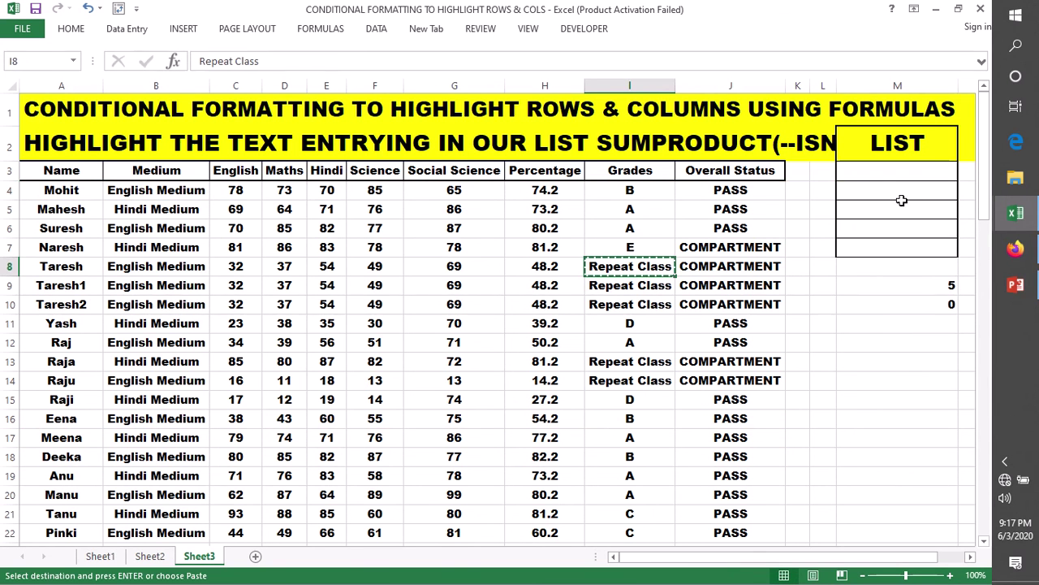
click(874, 175)
key(ctrl+v)
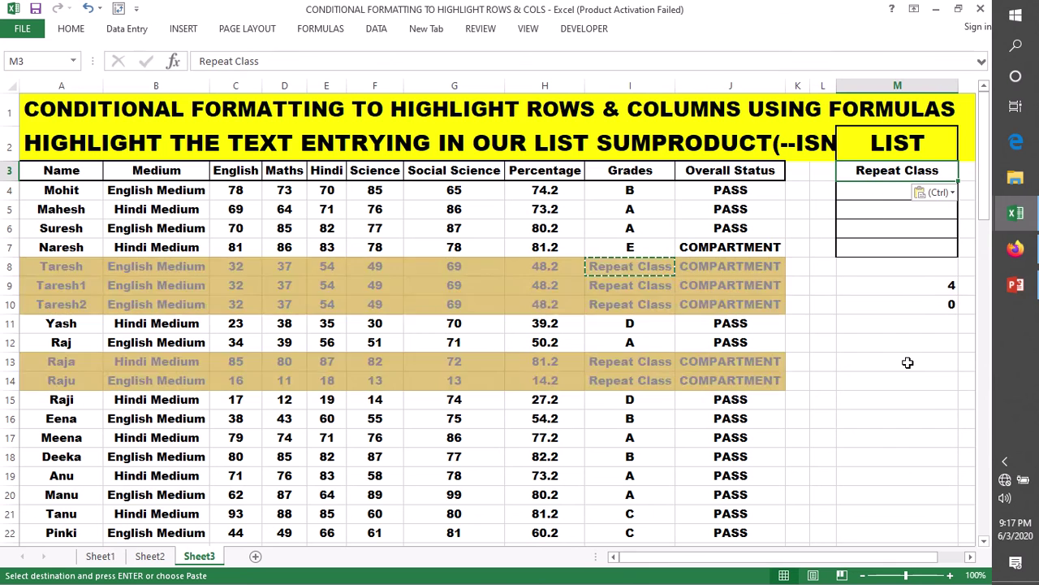
key(Escape)
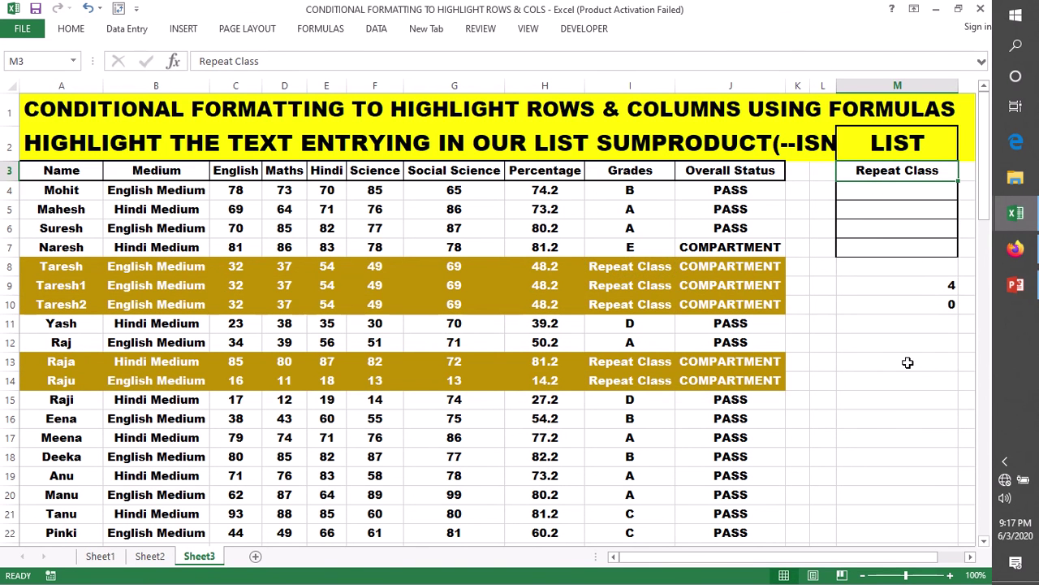
click(699, 269)
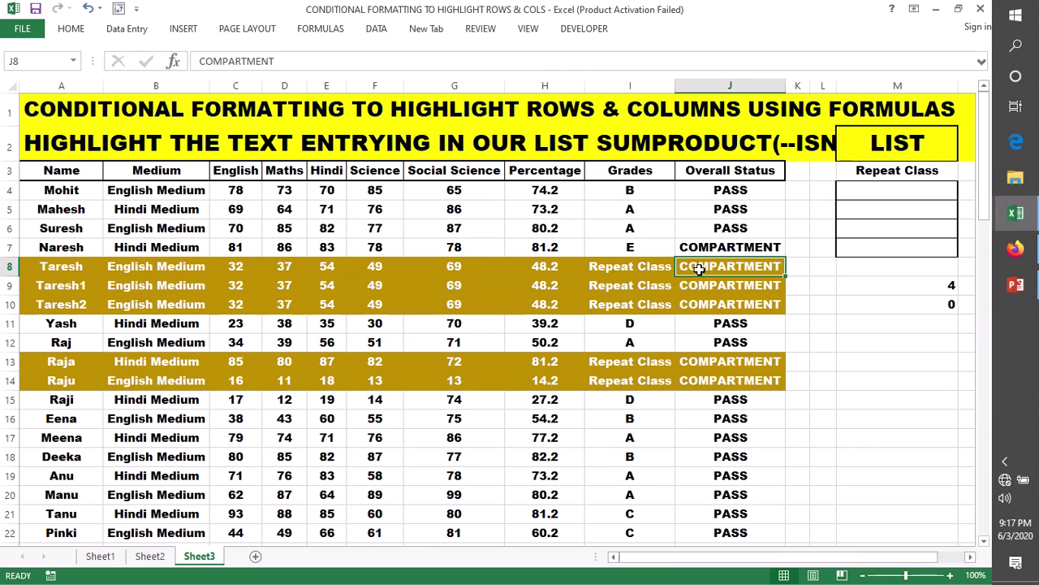
click(642, 232)
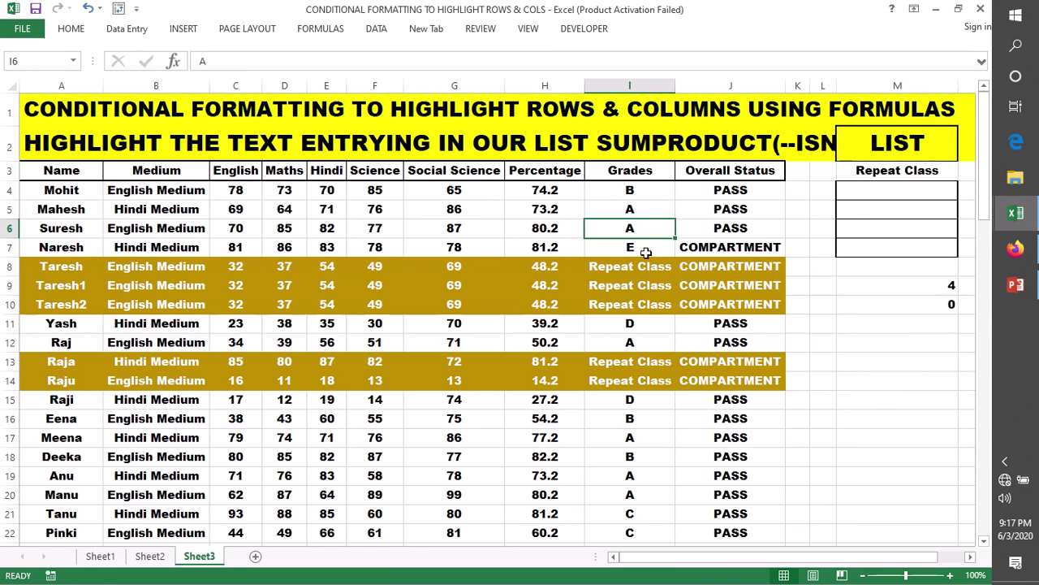
Copy grade E into the next LIST cell so the E-graded row is highlighted too.
click(645, 253)
key(ctrl+c)
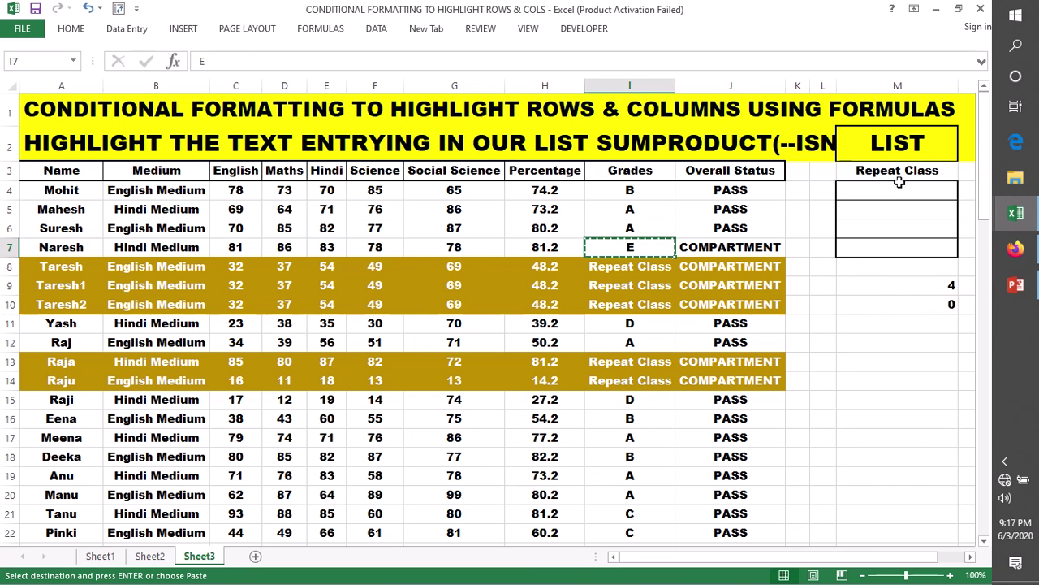
click(899, 183)
key(ctrl+v)
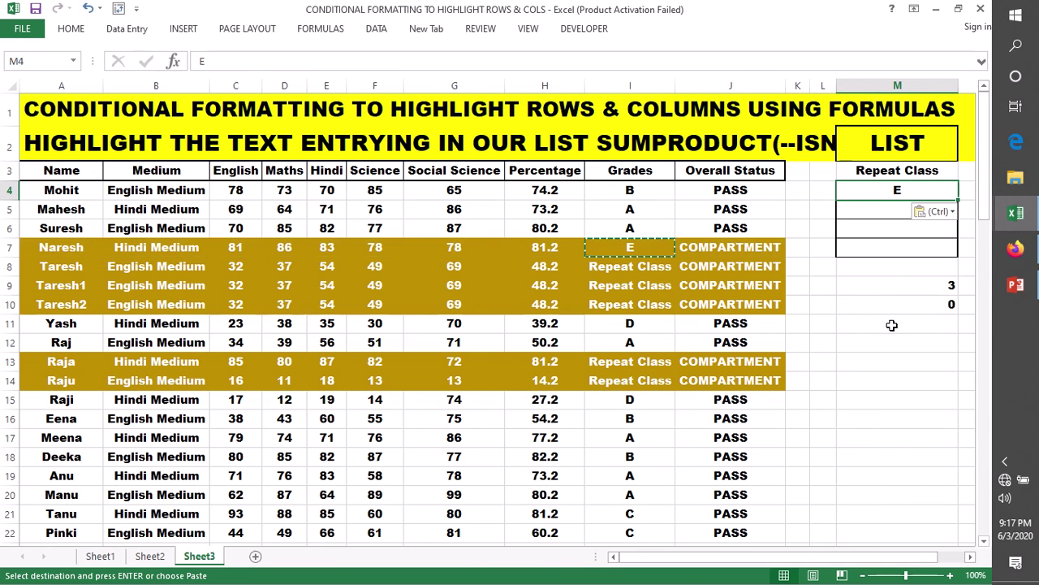
key(Escape)
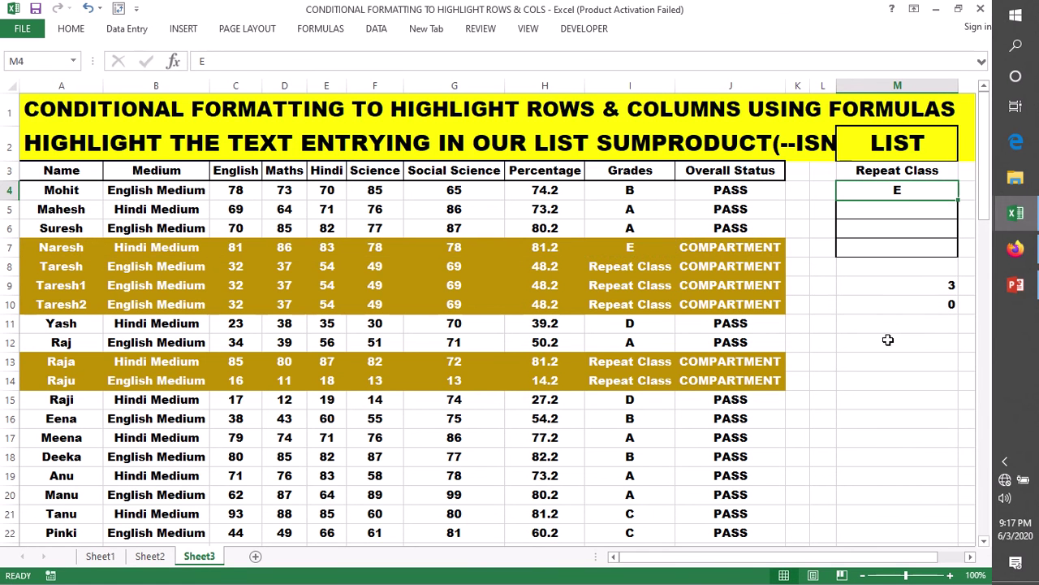
Copy a grade D cell and paste it into M5 below E in the LIST.
scroll(872, 437, down, 6)
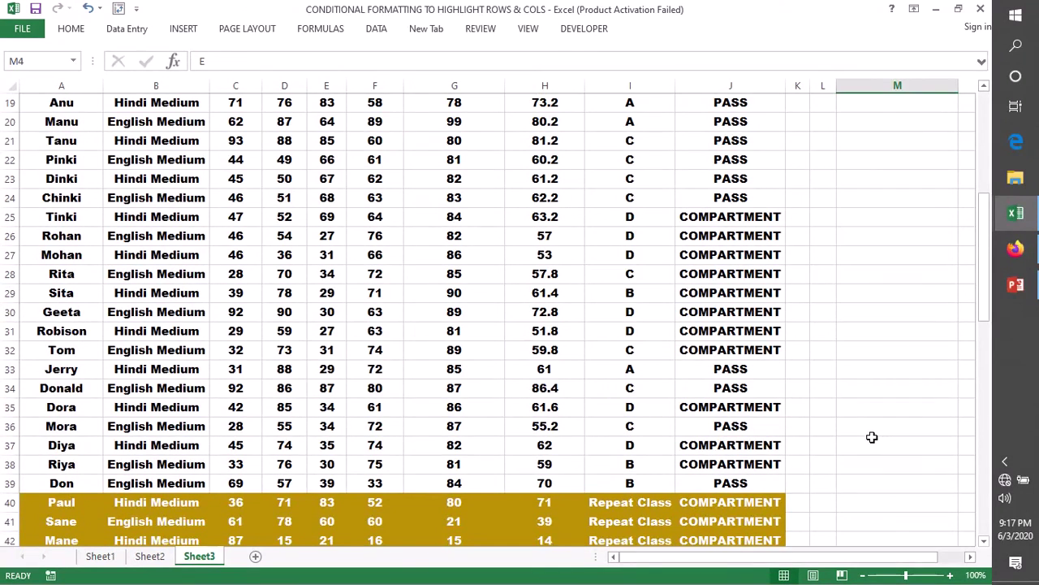
scroll(872, 437, down, 1)
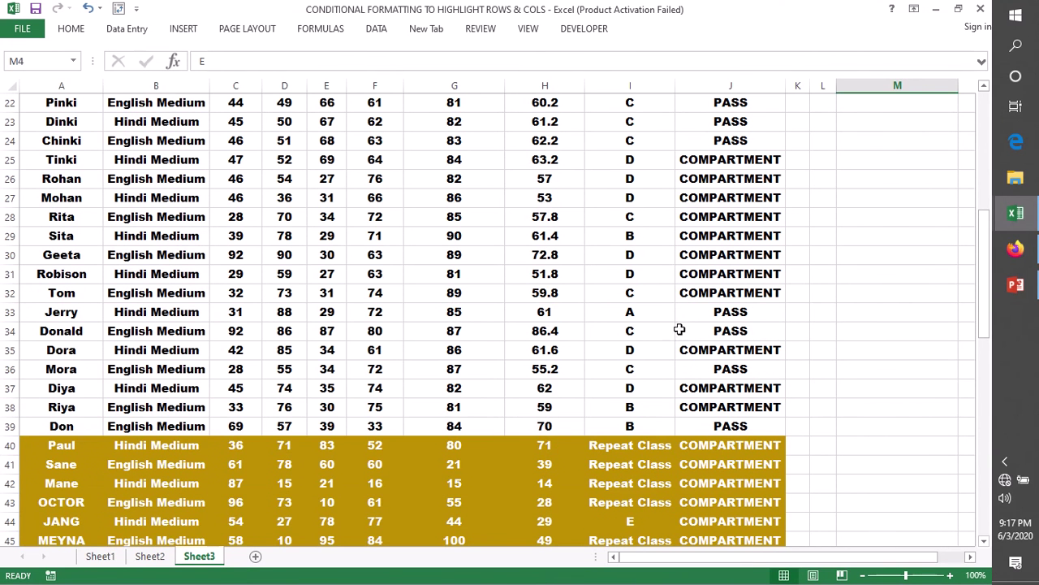
click(637, 350)
key(ctrl+c)
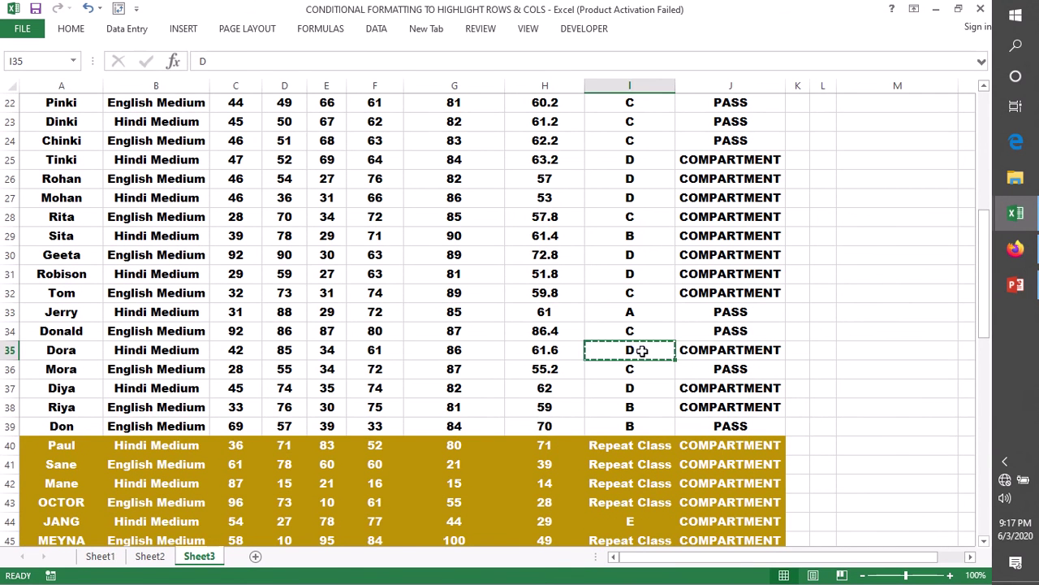
scroll(856, 265, up, 3)
scroll(856, 266, up, 4)
click(891, 211)
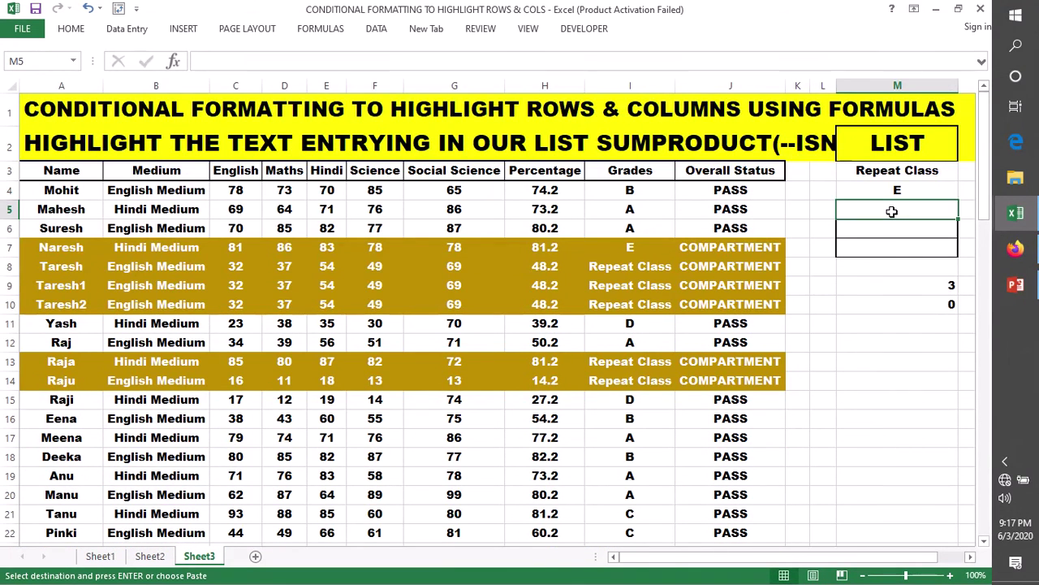
key(ctrl+v)
Scroll through the student rows to confirm every grade-D row is now gold.
click(898, 382)
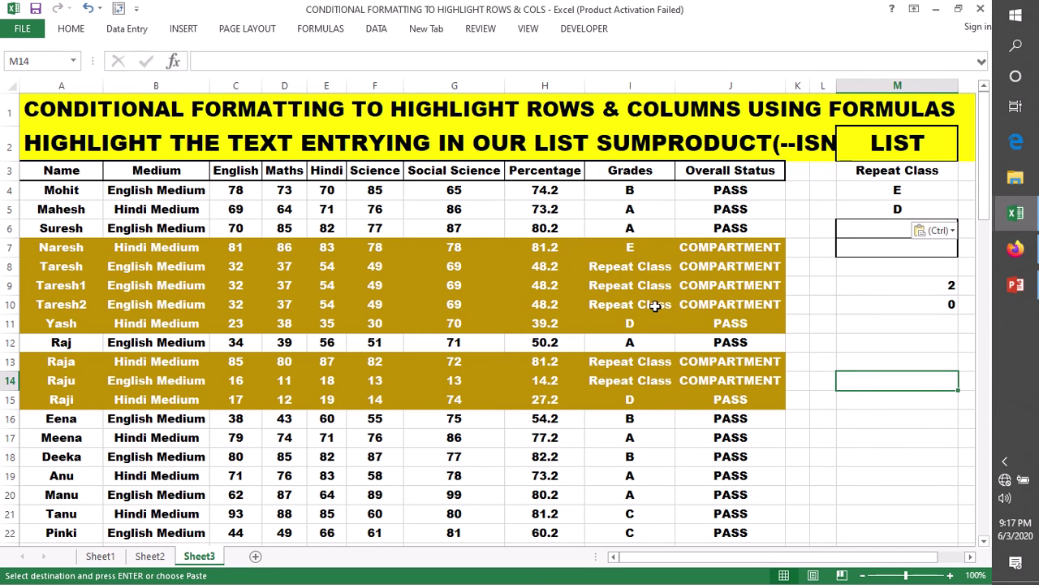
scroll(682, 411, down, 1)
scroll(682, 411, down, 3)
scroll(682, 412, down, 1)
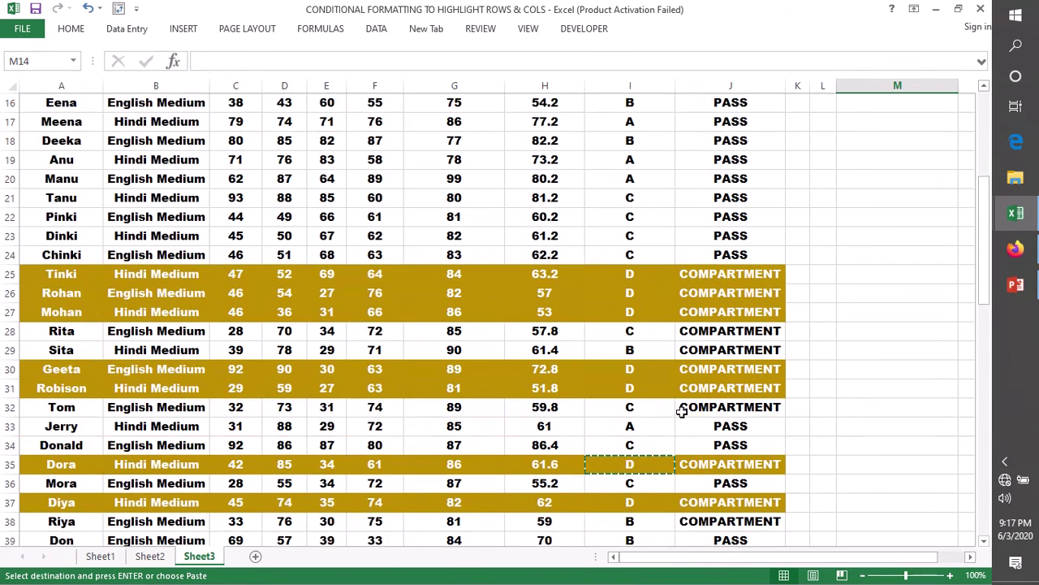
scroll(682, 411, down, 1)
scroll(682, 412, down, 1)
scroll(682, 411, down, 4)
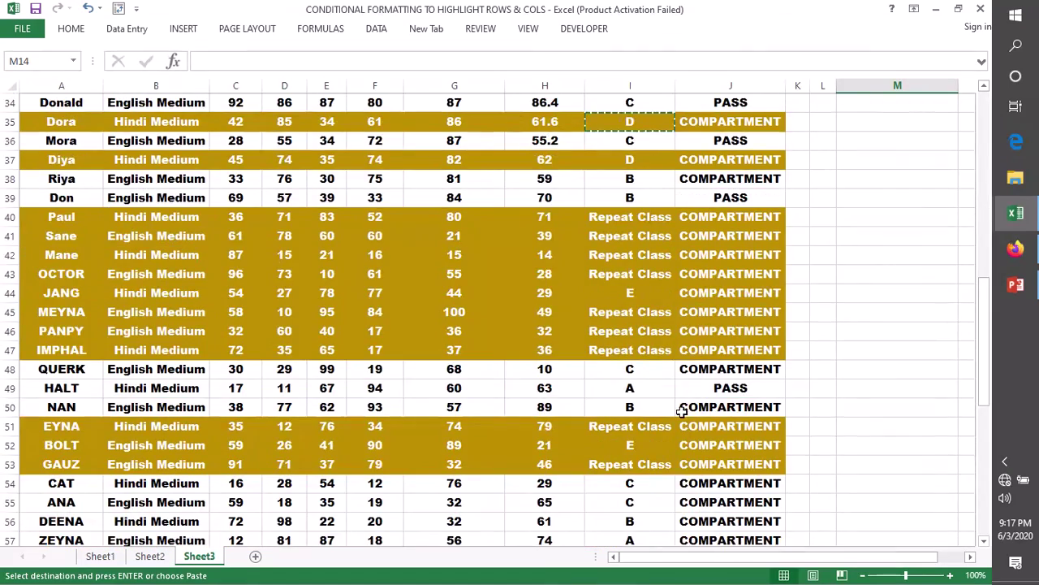
scroll(682, 412, down, 2)
scroll(682, 412, down, 1)
scroll(682, 411, up, 1)
scroll(682, 411, up, 6)
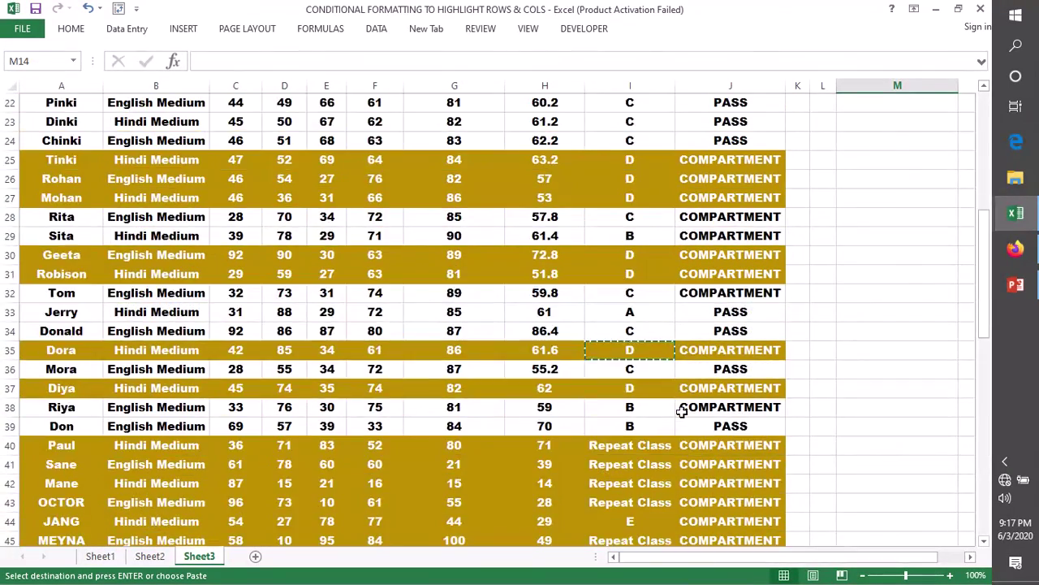
scroll(682, 412, up, 7)
scroll(682, 411, up, 1)
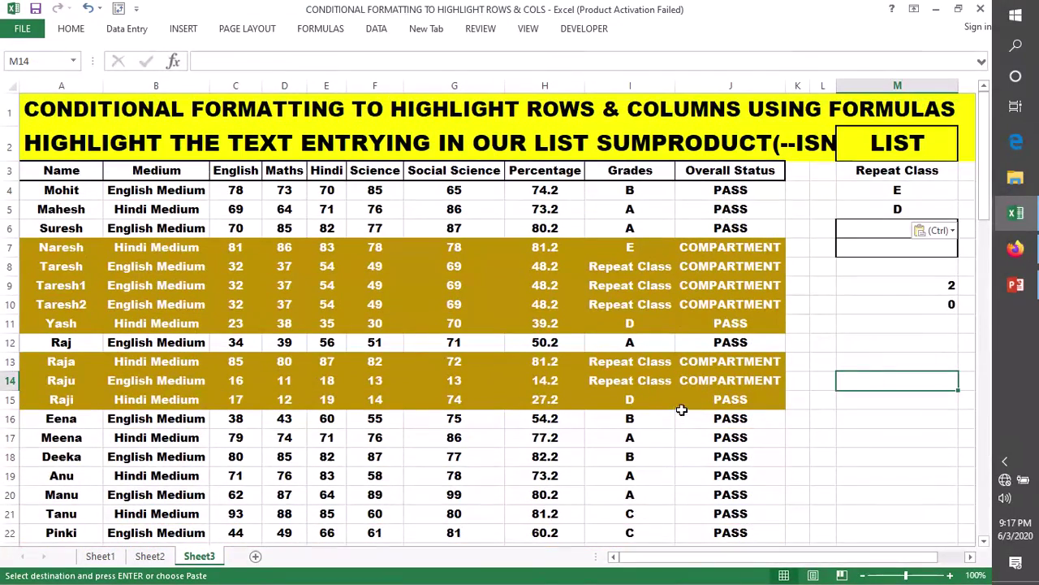
click(627, 86)
click(889, 414)
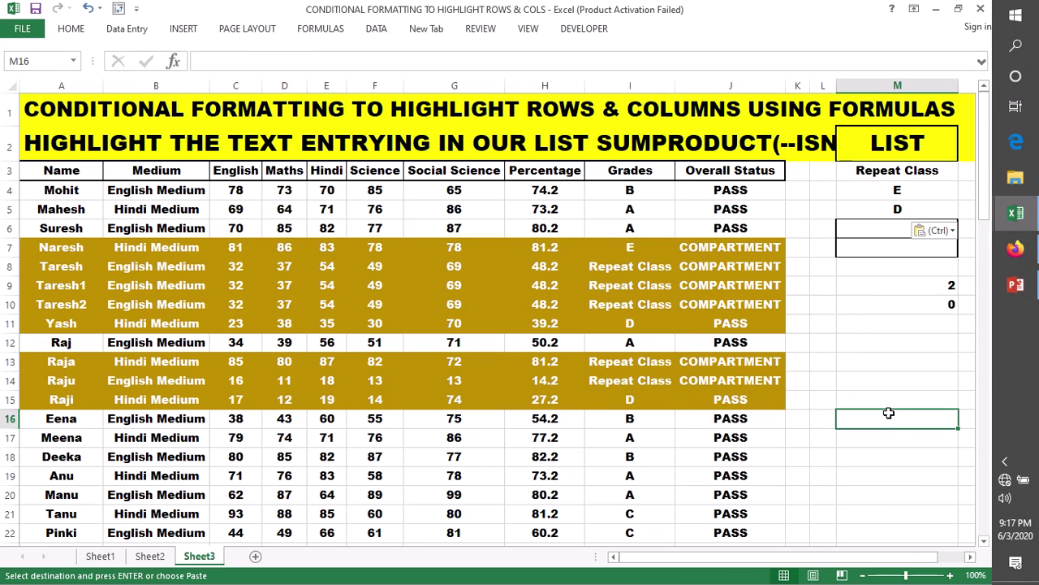
On Sheet2, change the L3 title picker from Science to Social Science, then English.
click(101, 555)
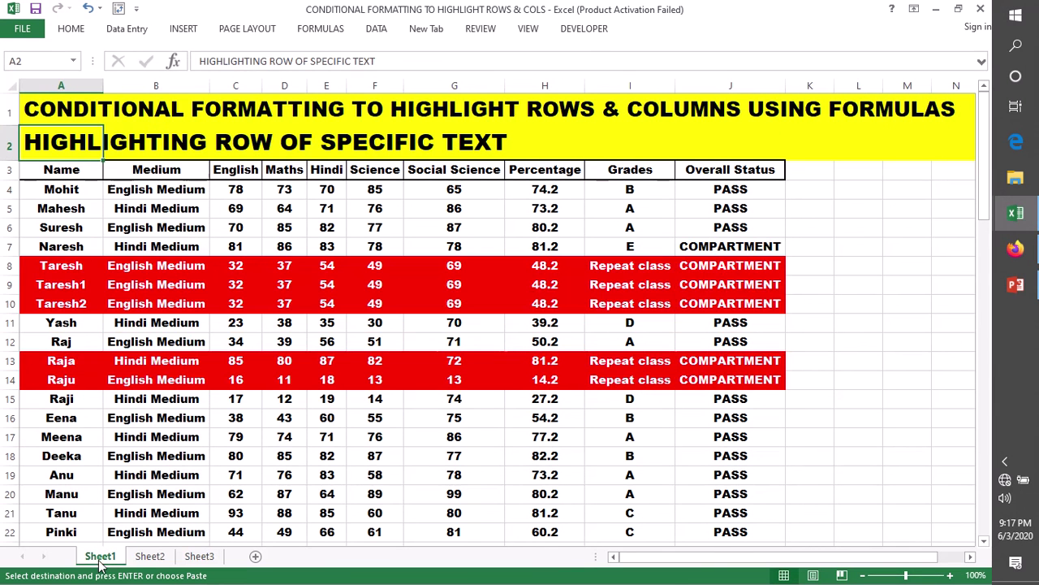
click(145, 557)
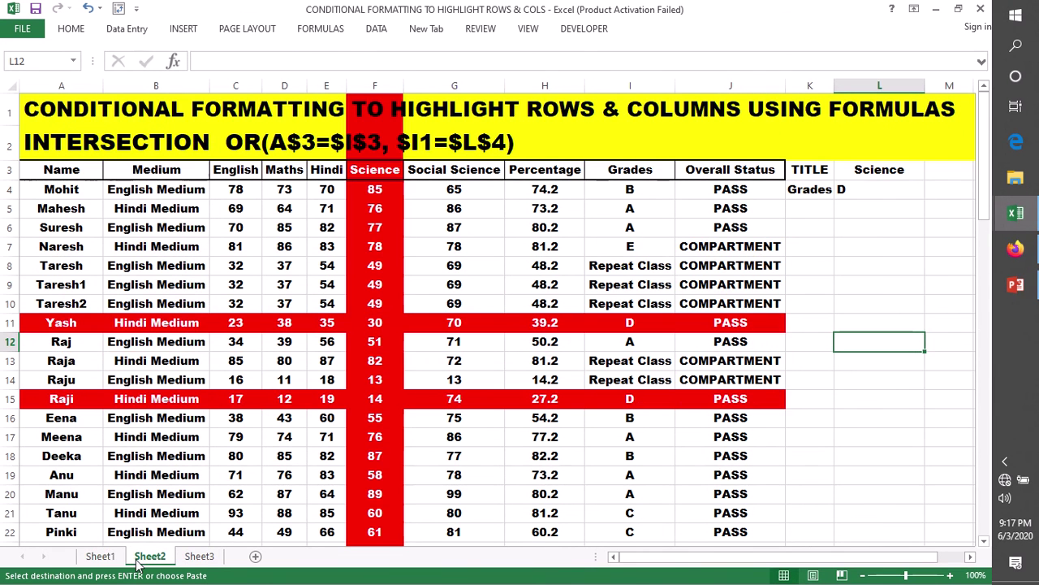
click(912, 172)
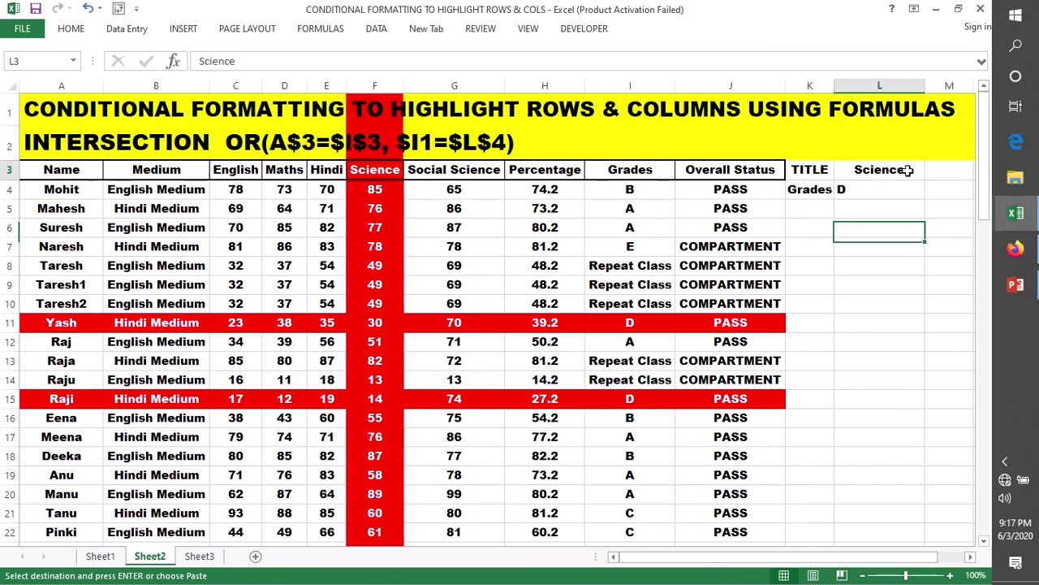
click(932, 174)
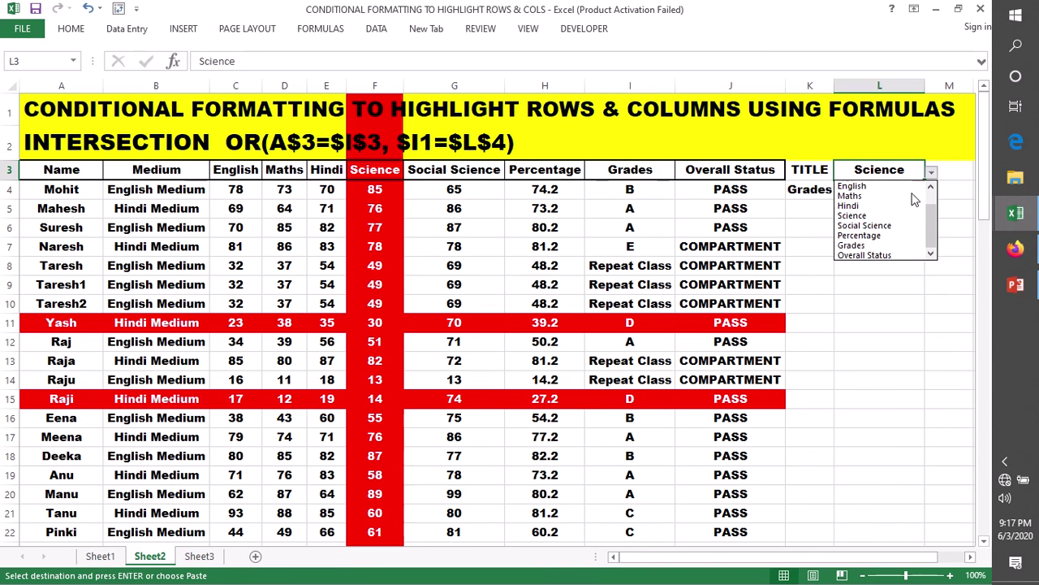
click(857, 227)
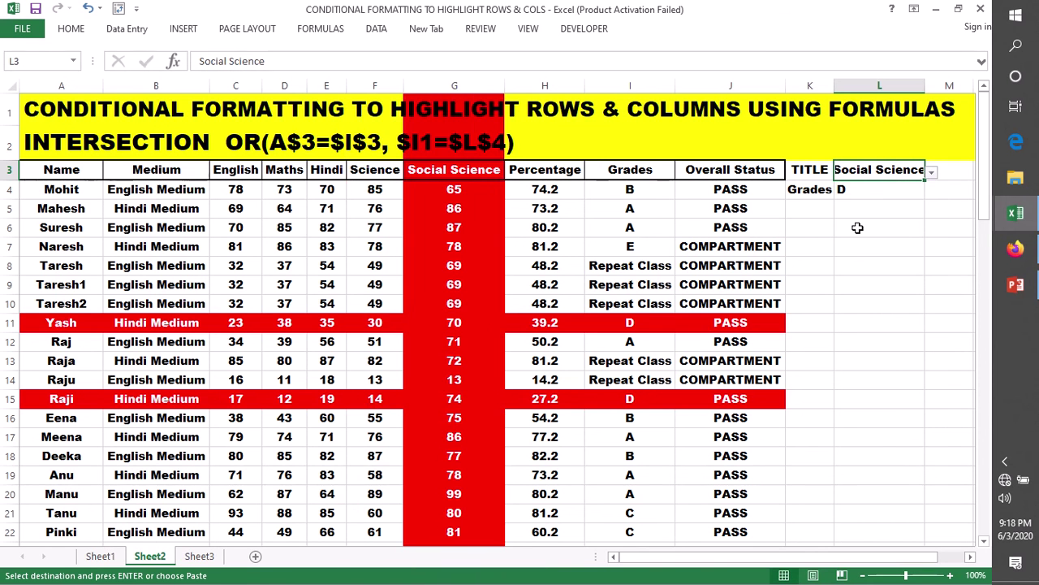
click(932, 173)
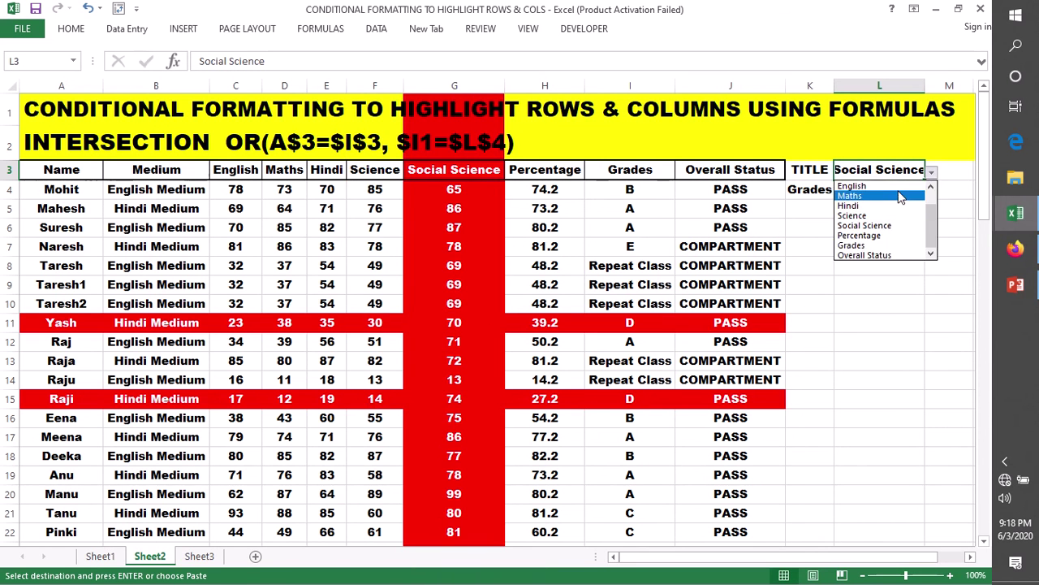
click(852, 186)
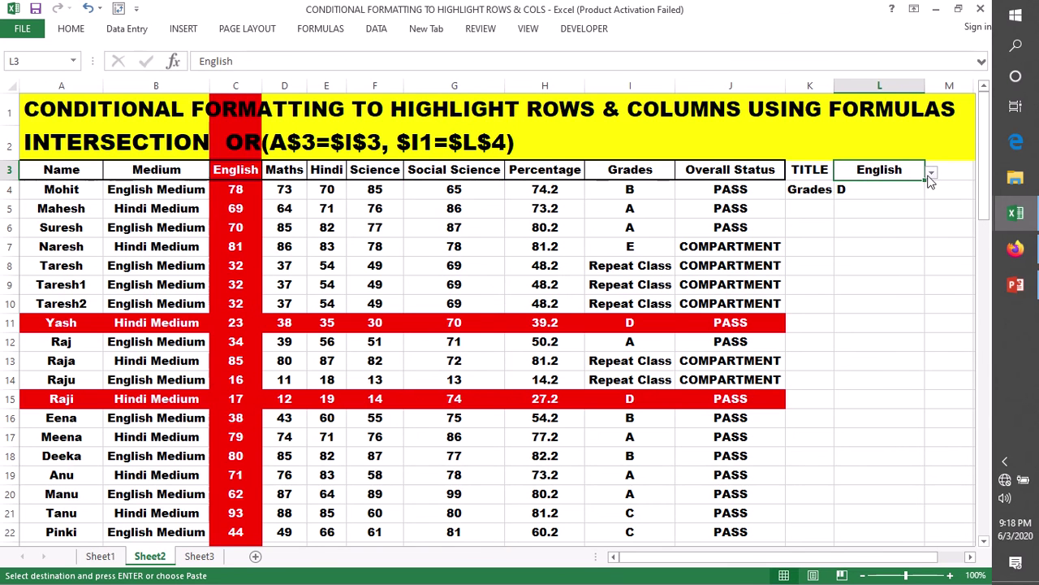
Cycle the L3 title through Grades, Overall Status and Percentage, ending on Name.
click(931, 175)
click(873, 245)
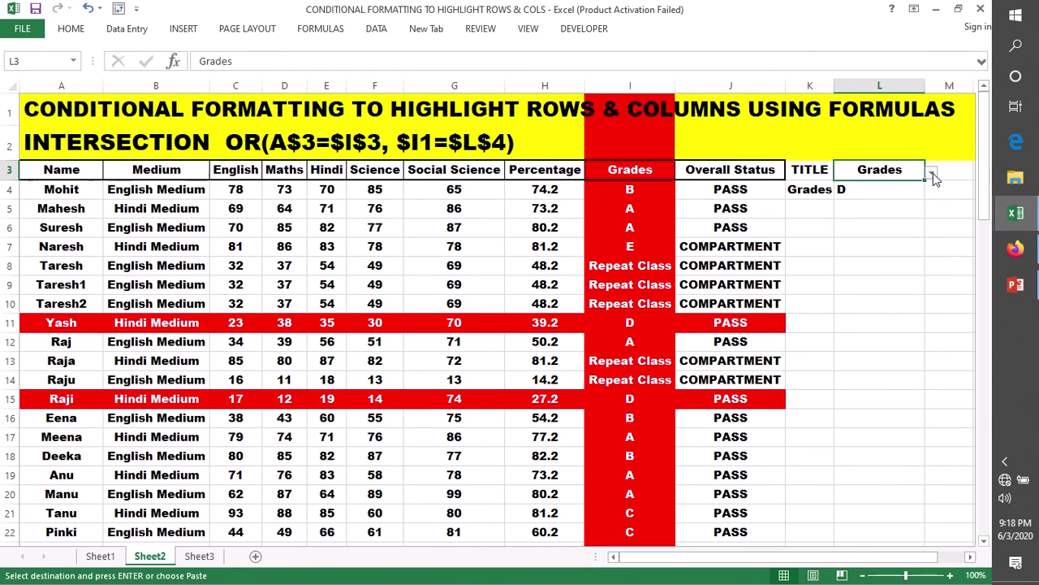
click(932, 173)
click(885, 258)
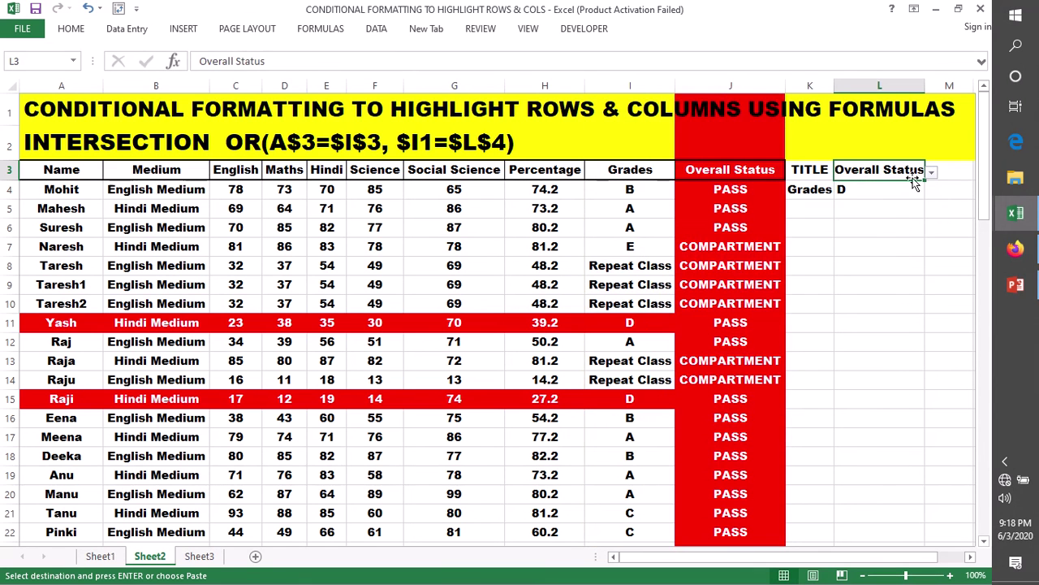
click(930, 173)
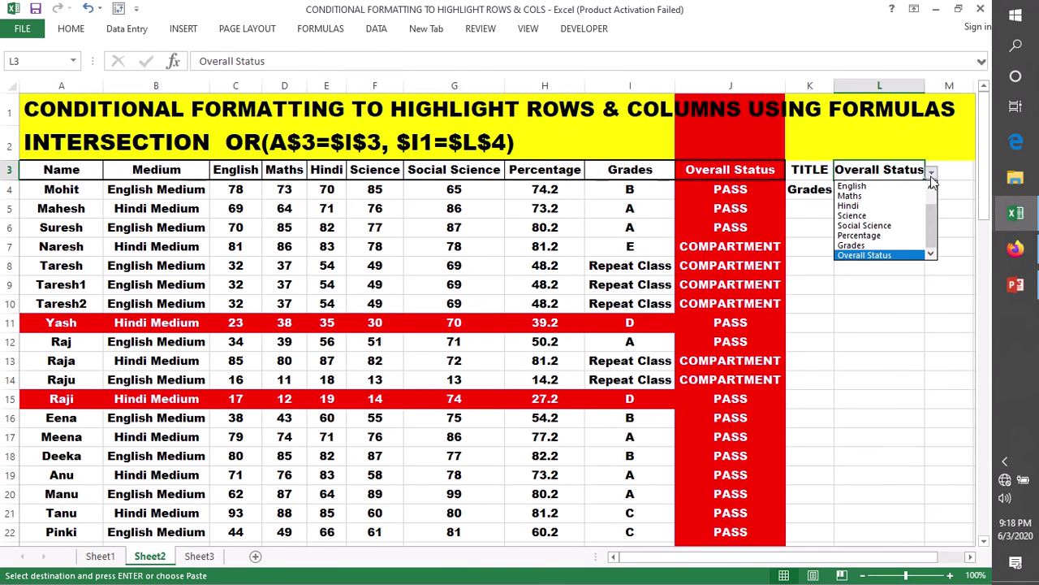
click(860, 235)
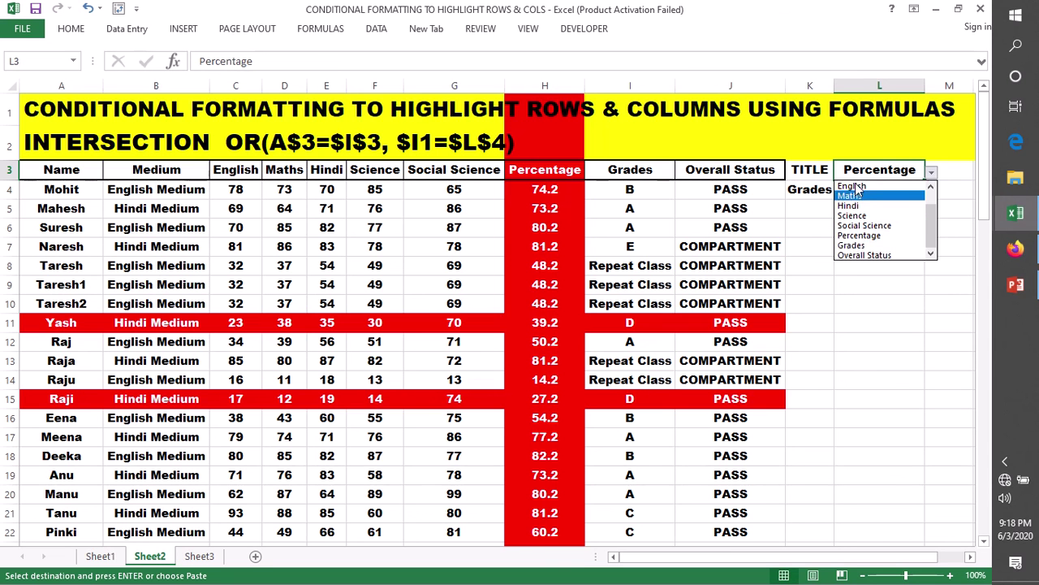
drag(931, 235, 931, 175)
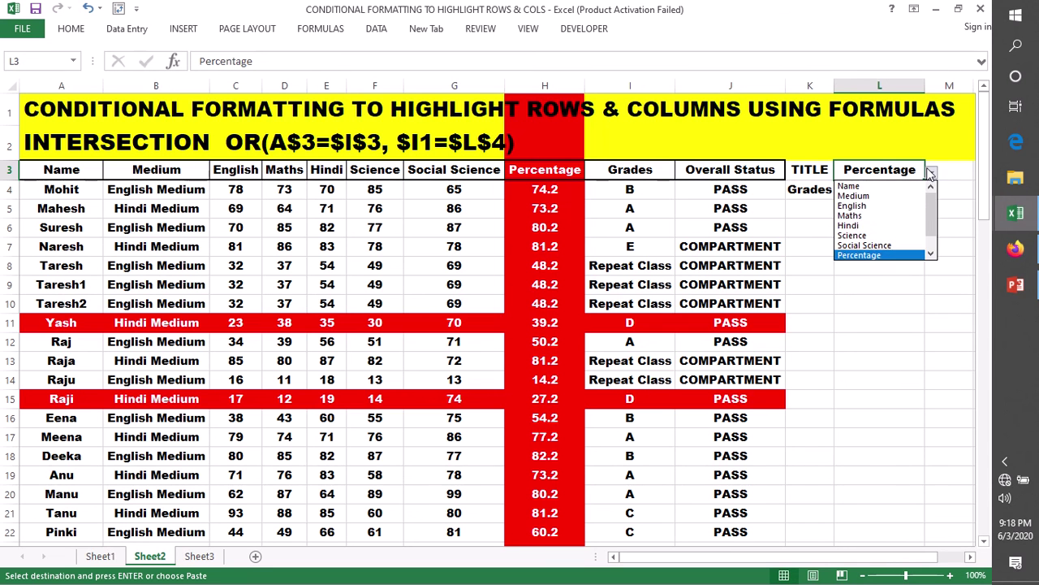
click(868, 186)
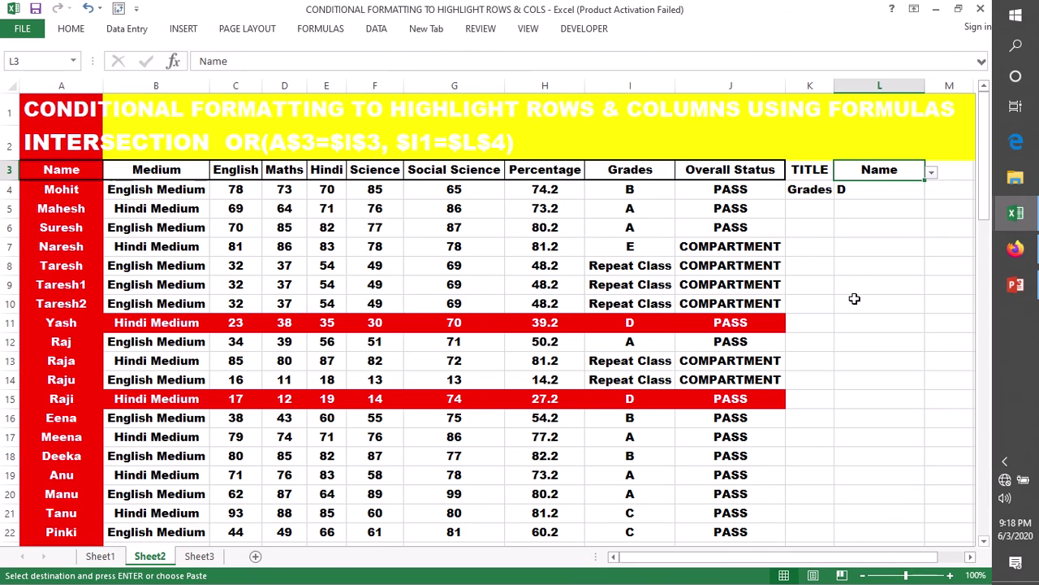